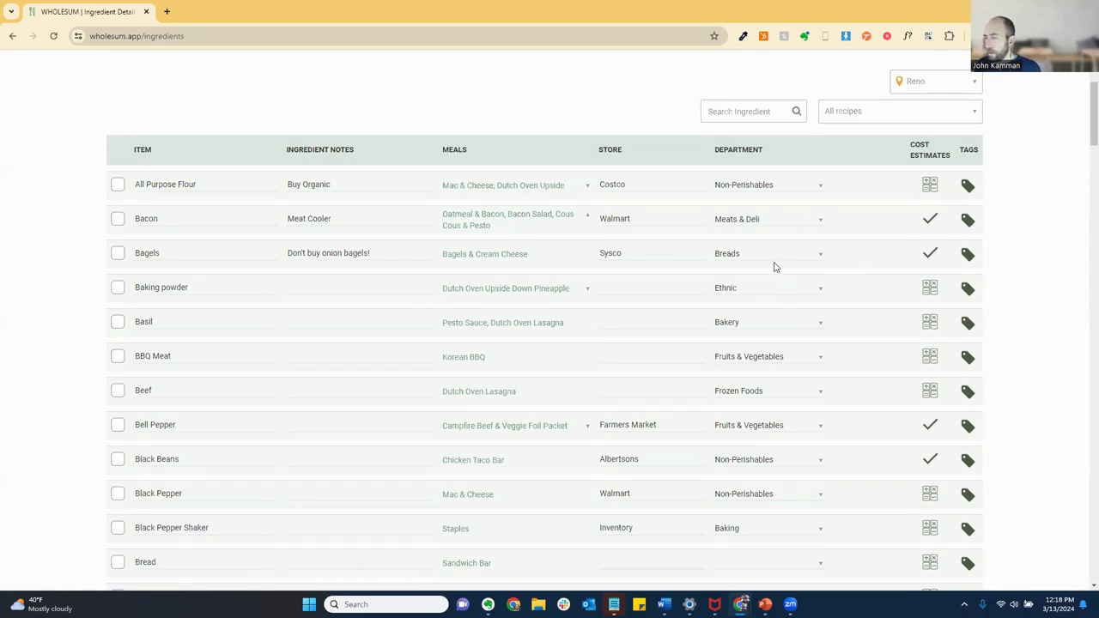
Step: Go to the home page and open the My Meal Plans list
{"action": "scroll", "coordinate": [602, 114], "scroll_direction": "up", "scroll_amount": 3}
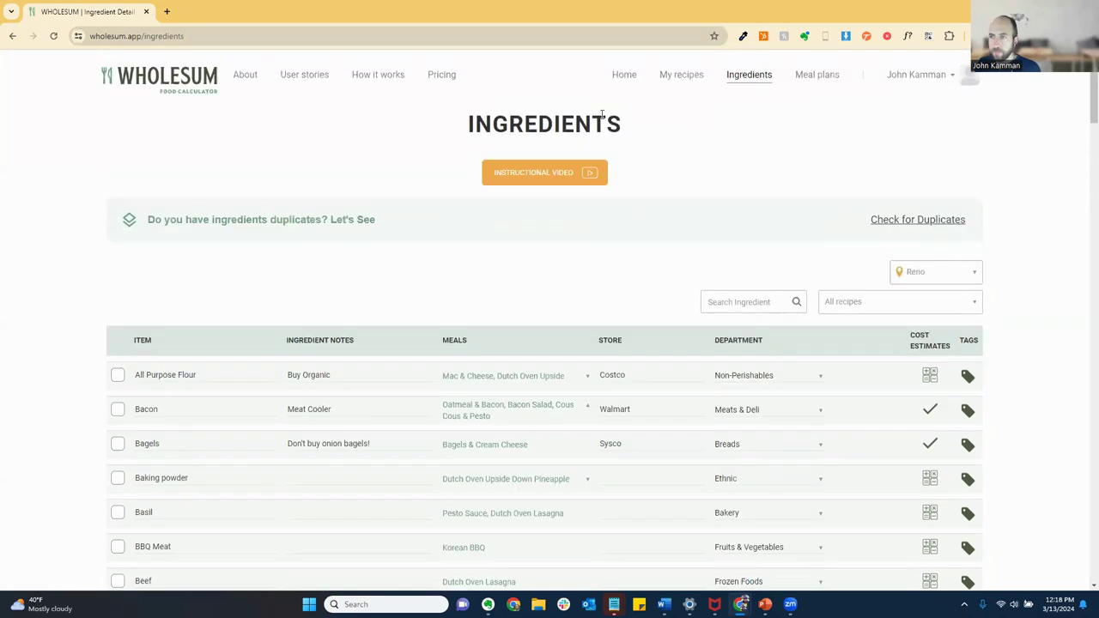
{"action": "left_click", "coordinate": [624, 76]}
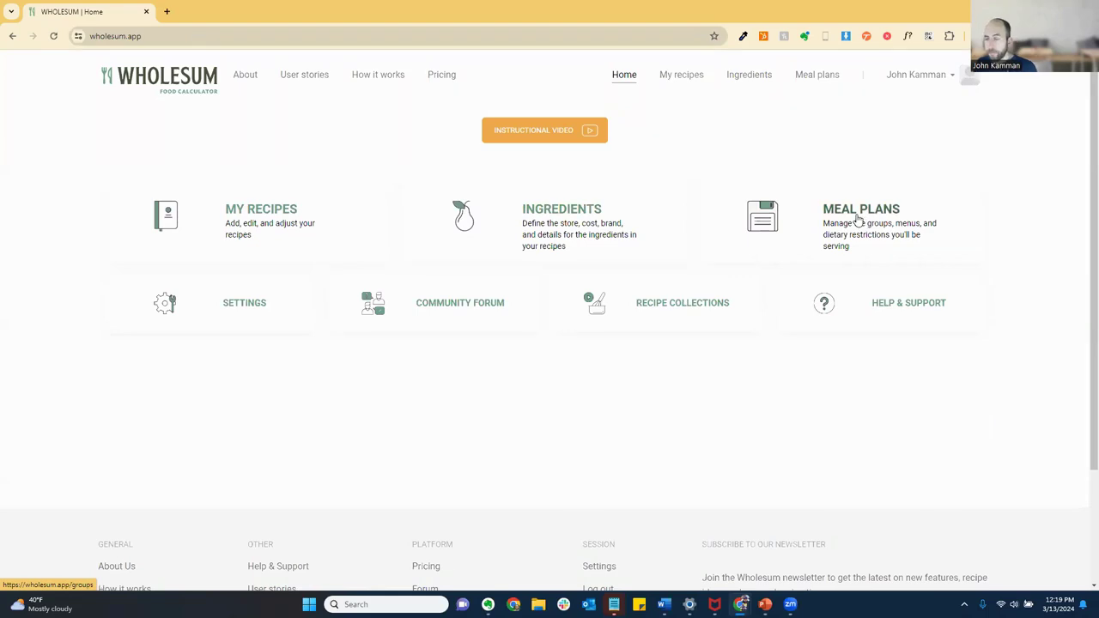
{"action": "left_click", "coordinate": [155, 241]}
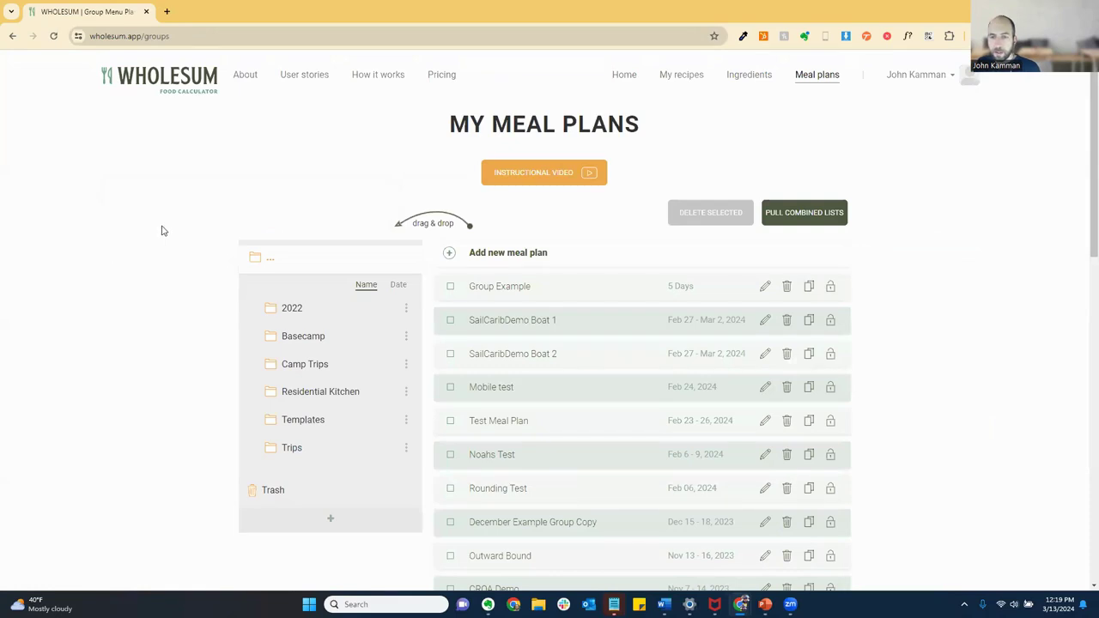
{"action": "left_click", "coordinate": [505, 256]}
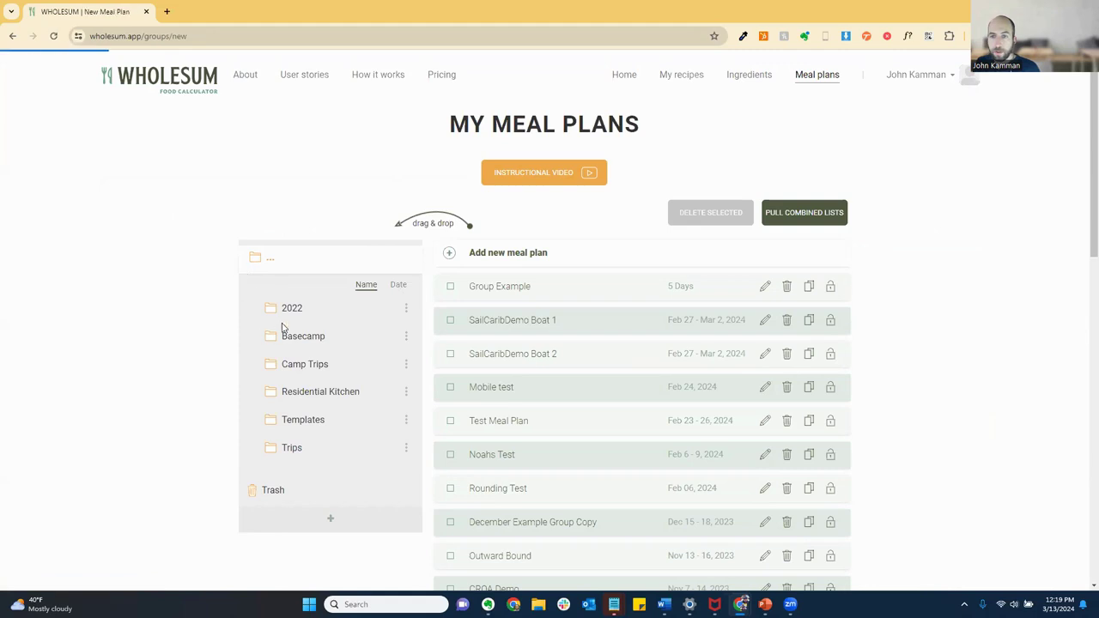
{"action": "left_click", "coordinate": [12, 35]}
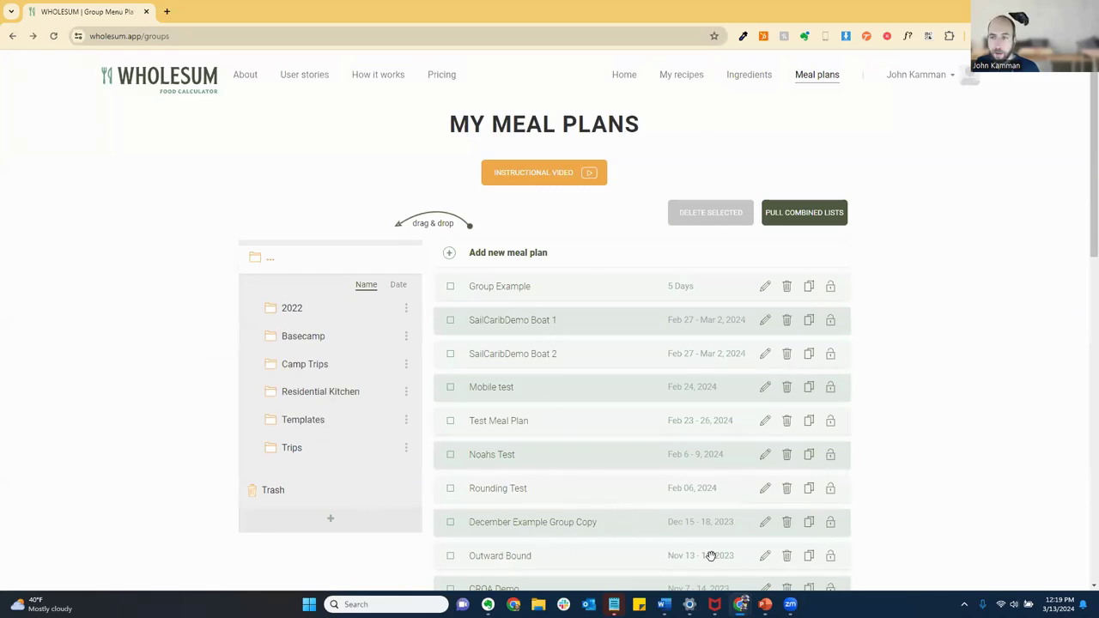
Step: Start a new meal plan named Webinar Example and set the number of normal appetite individuals to 15
{"action": "left_click", "coordinate": [500, 255]}
{"action": "left_click", "coordinate": [406, 238]}
{"action": "type", "text": "W"}
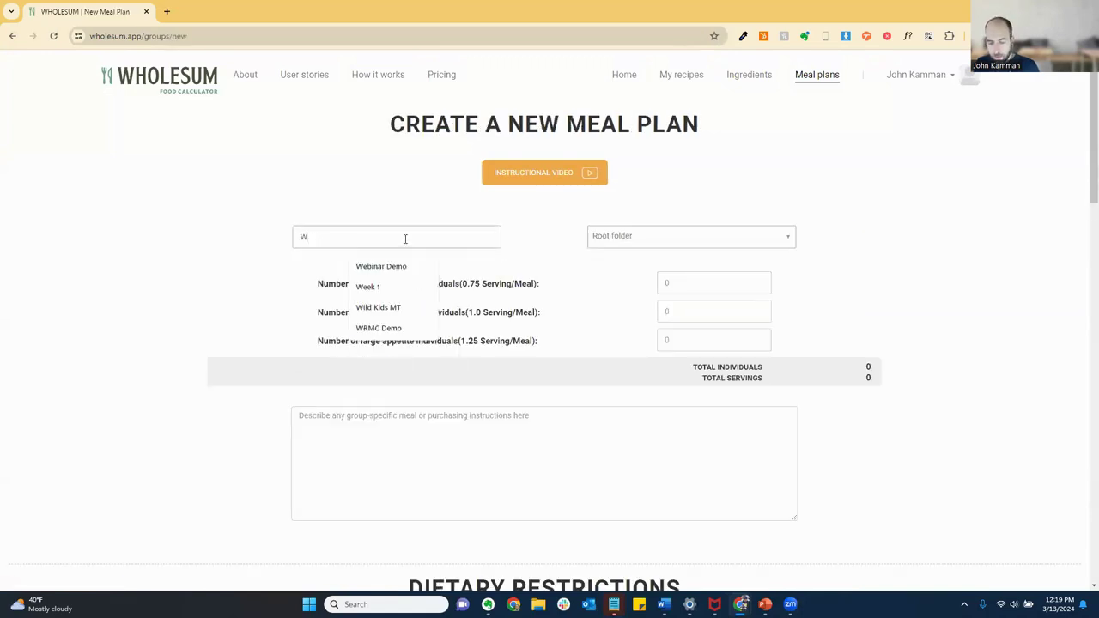
{"action": "type", "text": "ebinar Example"}
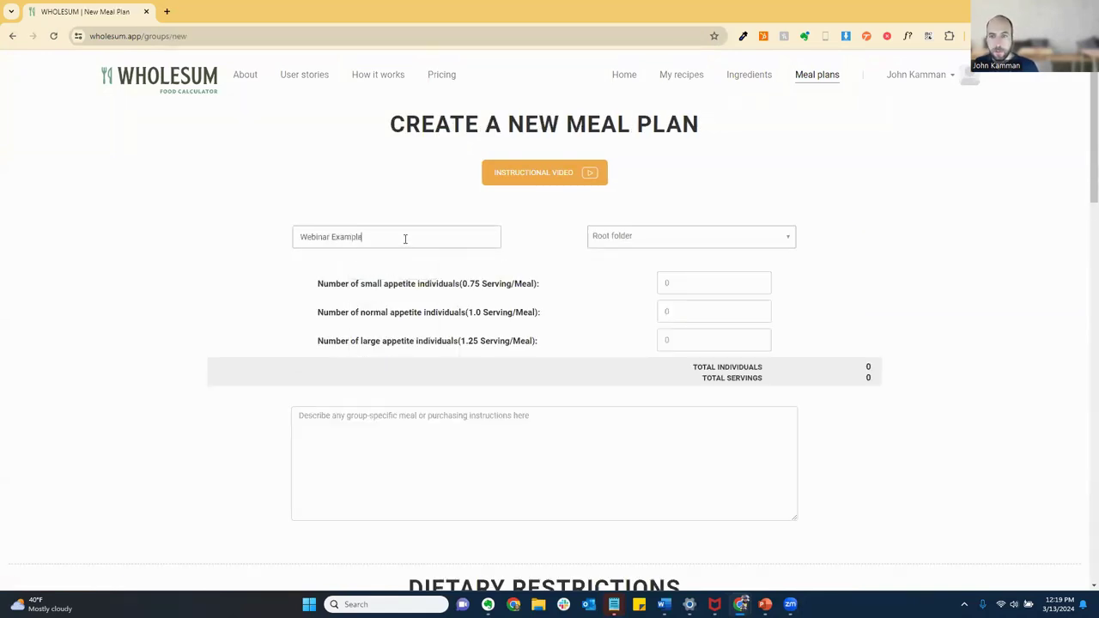
{"action": "key", "text": "Tab"}
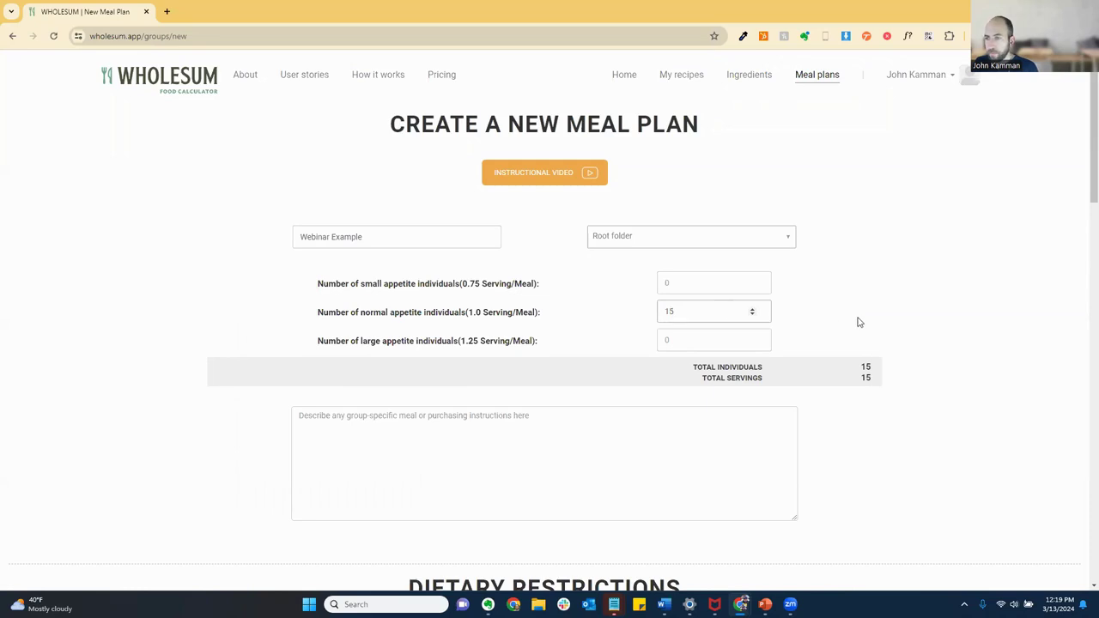
{"action": "left_click", "coordinate": [696, 340]}
{"action": "left_click", "coordinate": [697, 315]}
Step: Set the group's dietary restrictions to 5 individuals for Wheat / Gluten, 2 for Pork and 1 for Dairy
{"action": "scroll", "coordinate": [802, 331], "scroll_direction": "down", "scroll_amount": 7}
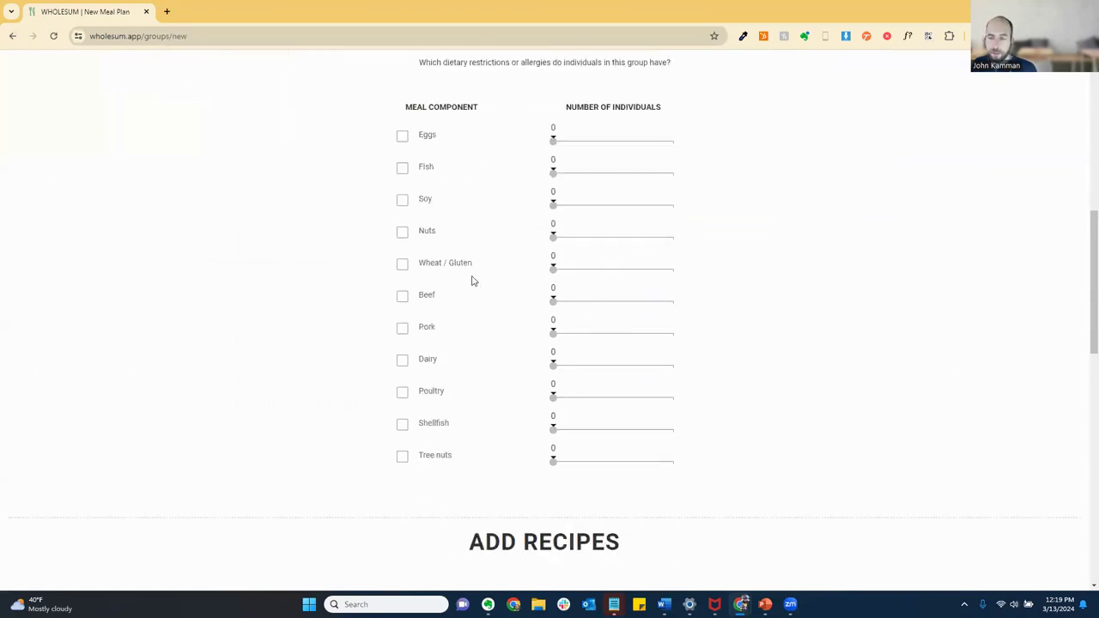
{"action": "left_click_drag", "start_coordinate": [553, 270], "coordinate": [596, 272]}
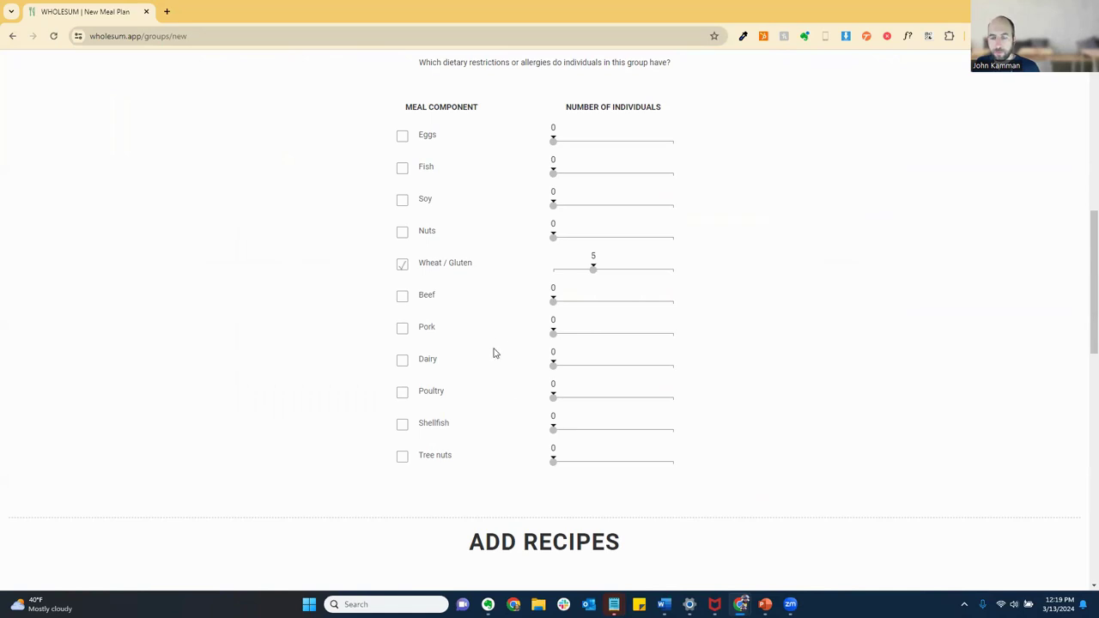
{"action": "left_click_drag", "start_coordinate": [553, 334], "coordinate": [566, 339]}
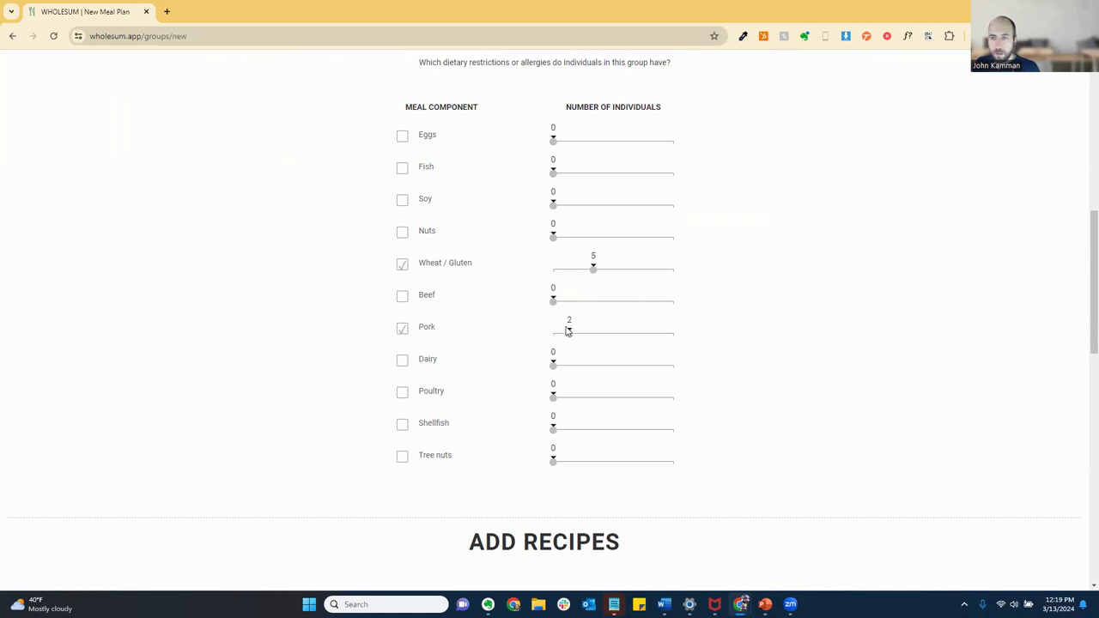
{"action": "left_click", "coordinate": [402, 360]}
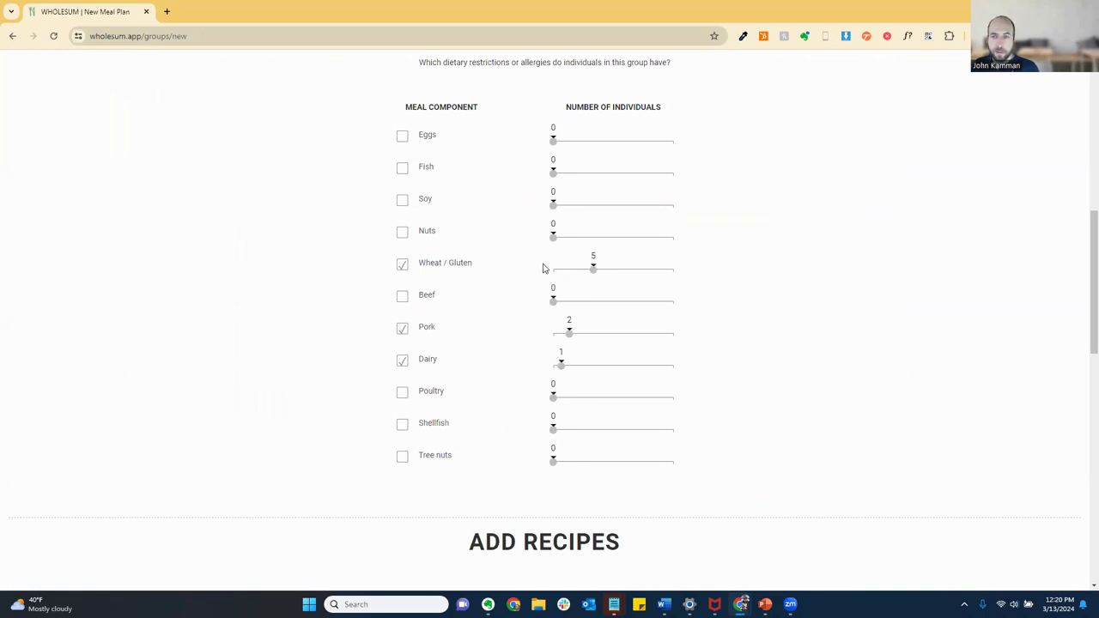
Step: Set the end date of the recipe calendar to 03/17/2024
{"action": "scroll", "coordinate": [902, 294], "scroll_direction": "down", "scroll_amount": 2}
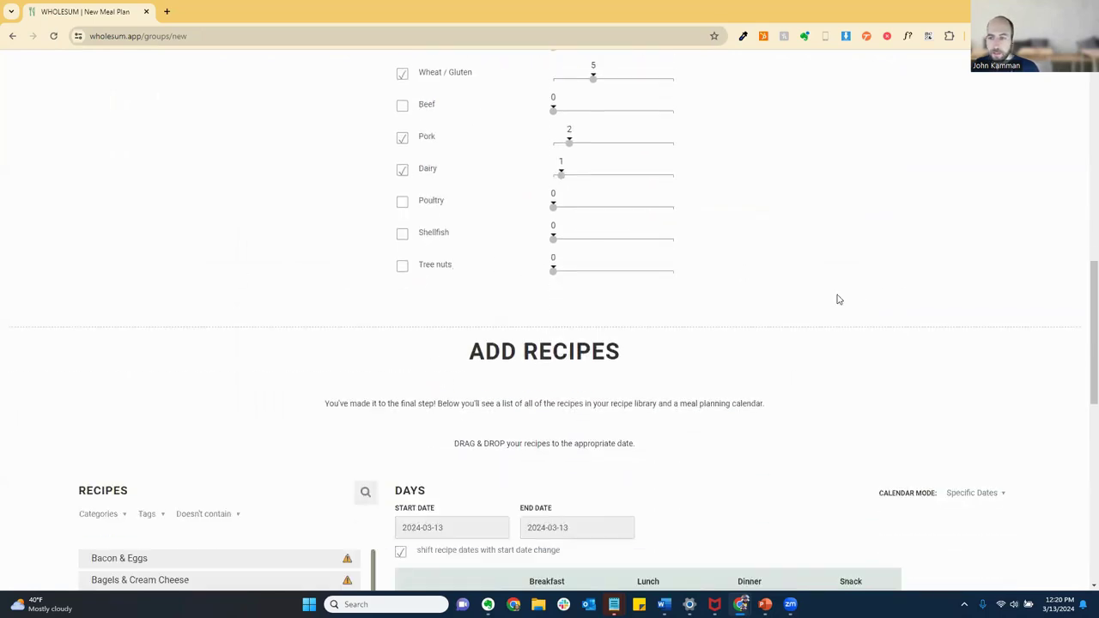
{"action": "scroll", "coordinate": [818, 300], "scroll_direction": "down", "scroll_amount": 3}
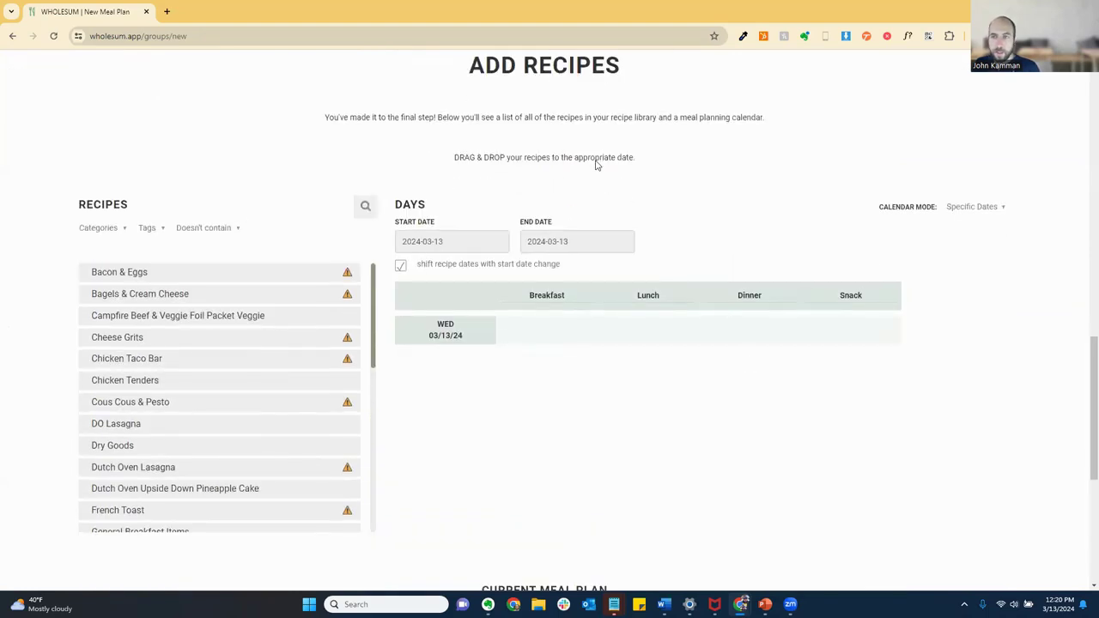
{"action": "left_click", "coordinate": [587, 241]}
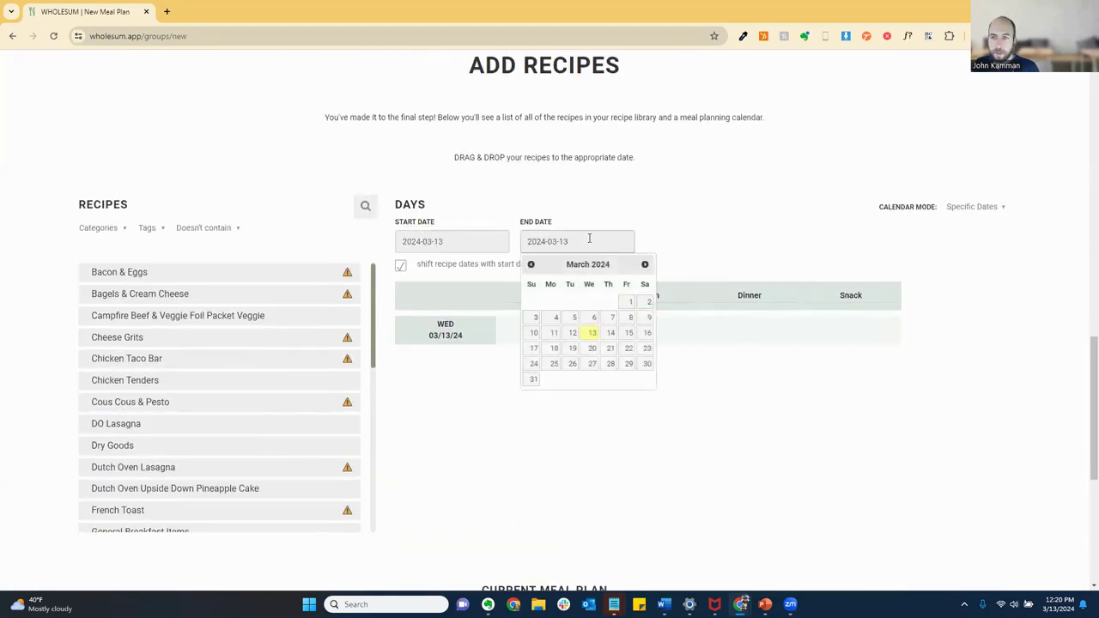
{"action": "left_click", "coordinate": [534, 350]}
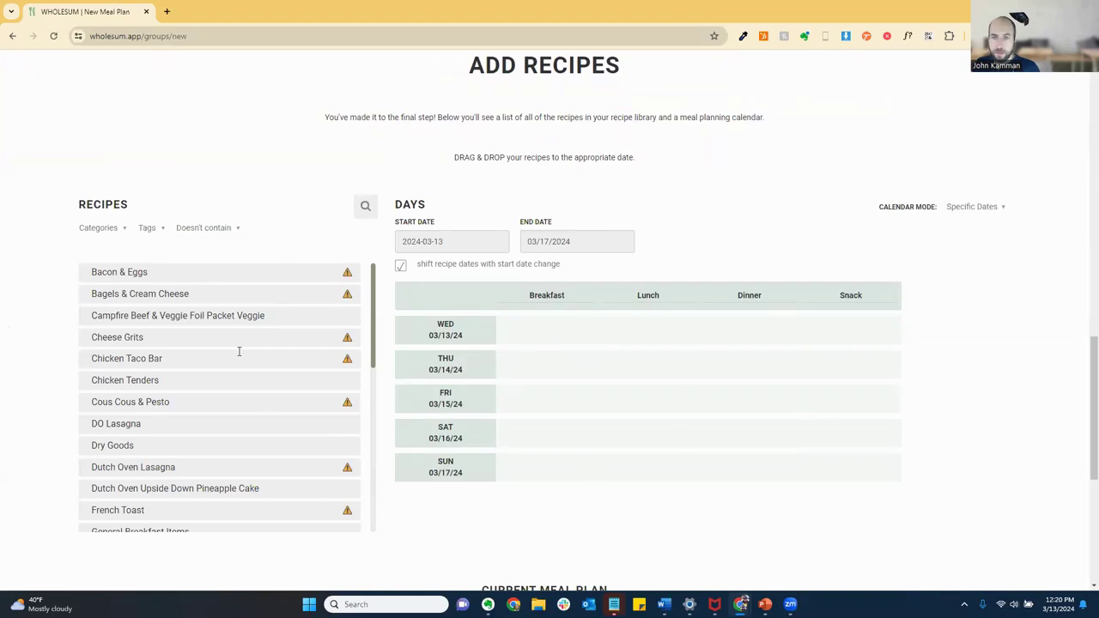
Step: Schedule Bagels & Cream Cheese for Wednesday and Thursday breakfast and DO Lasagna for Thursday dinner
{"action": "left_click_drag", "start_coordinate": [373, 312], "coordinate": [375, 445]}
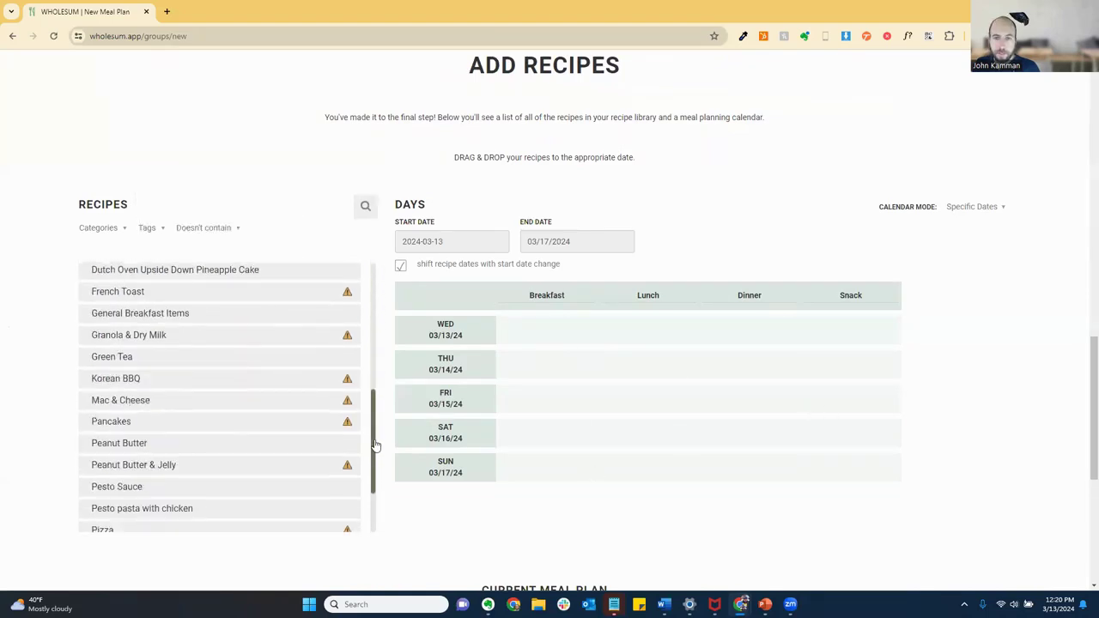
{"action": "scroll", "coordinate": [363, 299], "scroll_direction": "up", "scroll_amount": 5}
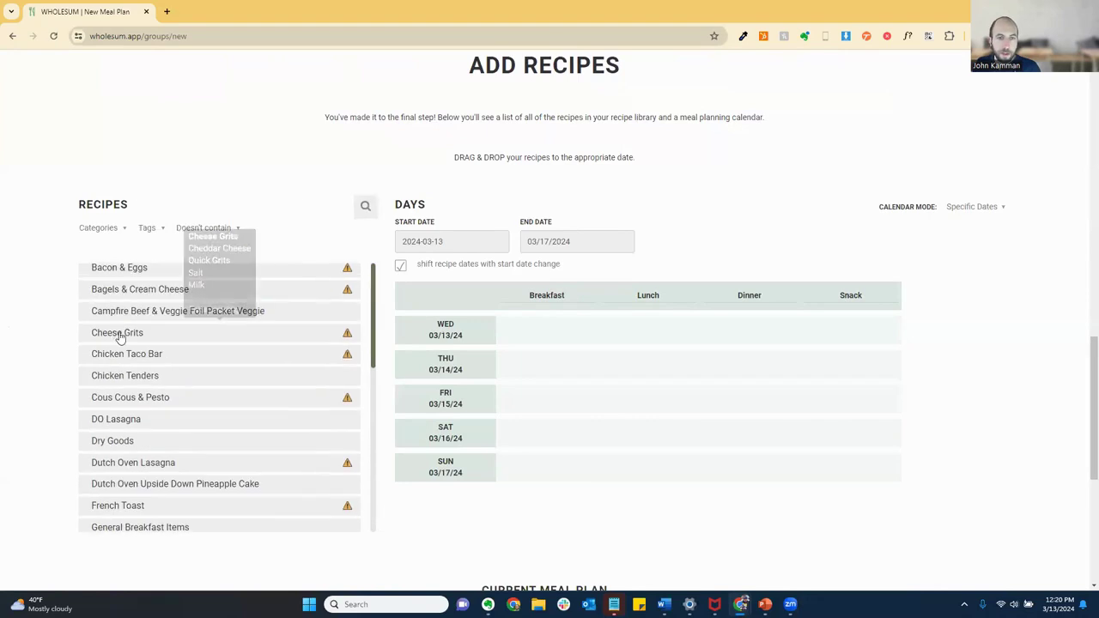
{"action": "left_click_drag", "start_coordinate": [116, 290], "coordinate": [507, 361]}
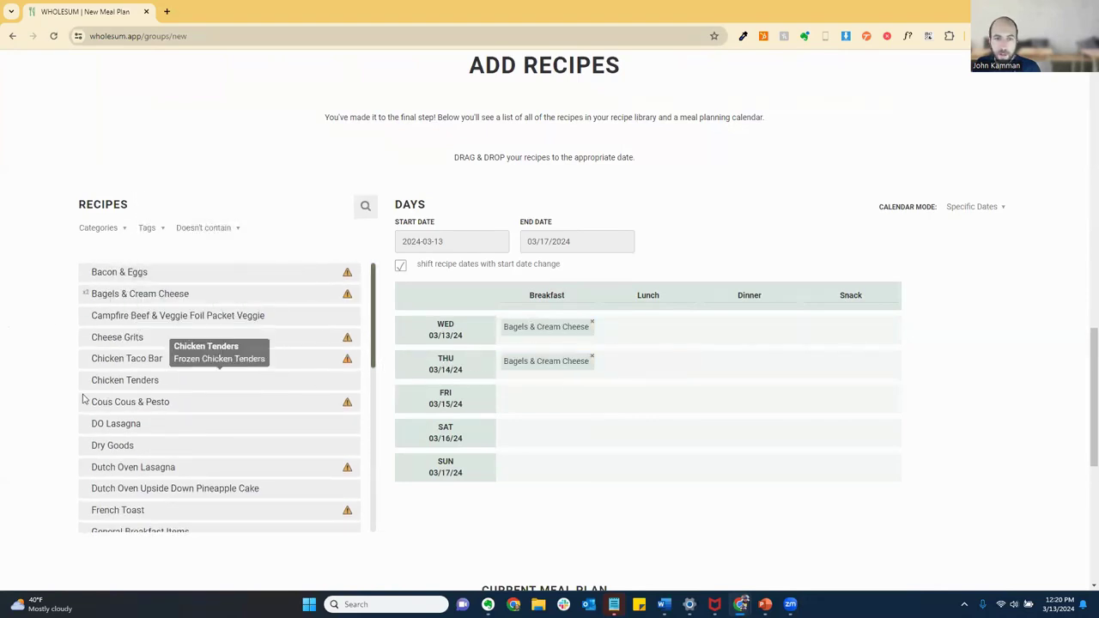
{"action": "left_click_drag", "start_coordinate": [99, 424], "coordinate": [721, 359]}
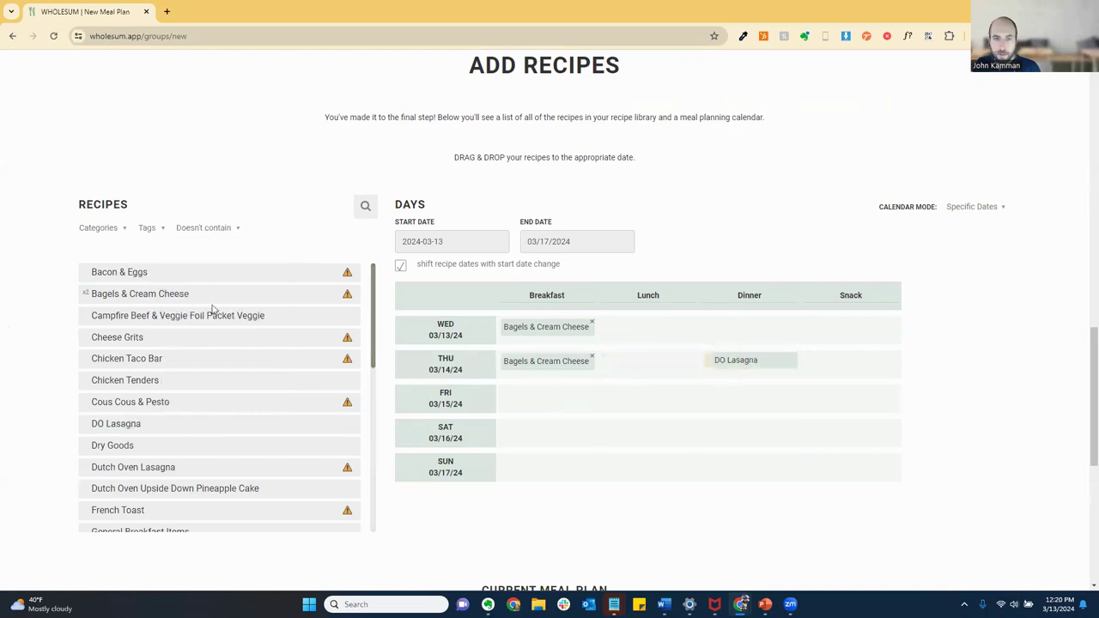
Step: Add Bacon & Eggs to Friday breakfast, Cous Cous & Pesto to Thursday dinner, and Dutch Oven Upside Down Pineapple Cake to Friday snack
{"action": "left_click_drag", "start_coordinate": [176, 273], "coordinate": [550, 395]}
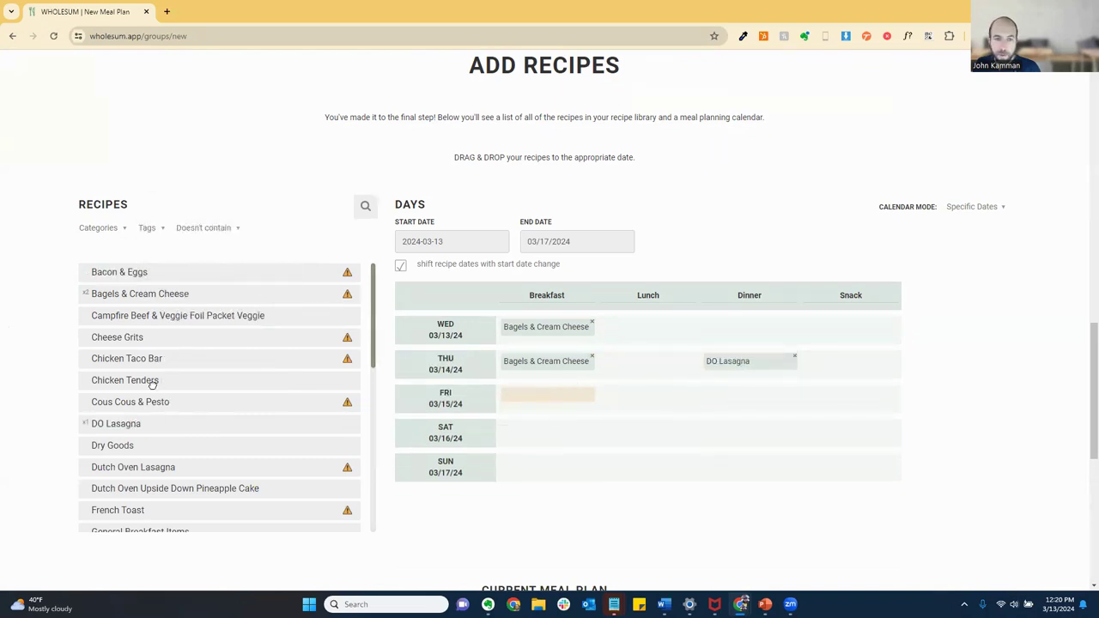
{"action": "left_click_drag", "start_coordinate": [136, 405], "coordinate": [721, 376]}
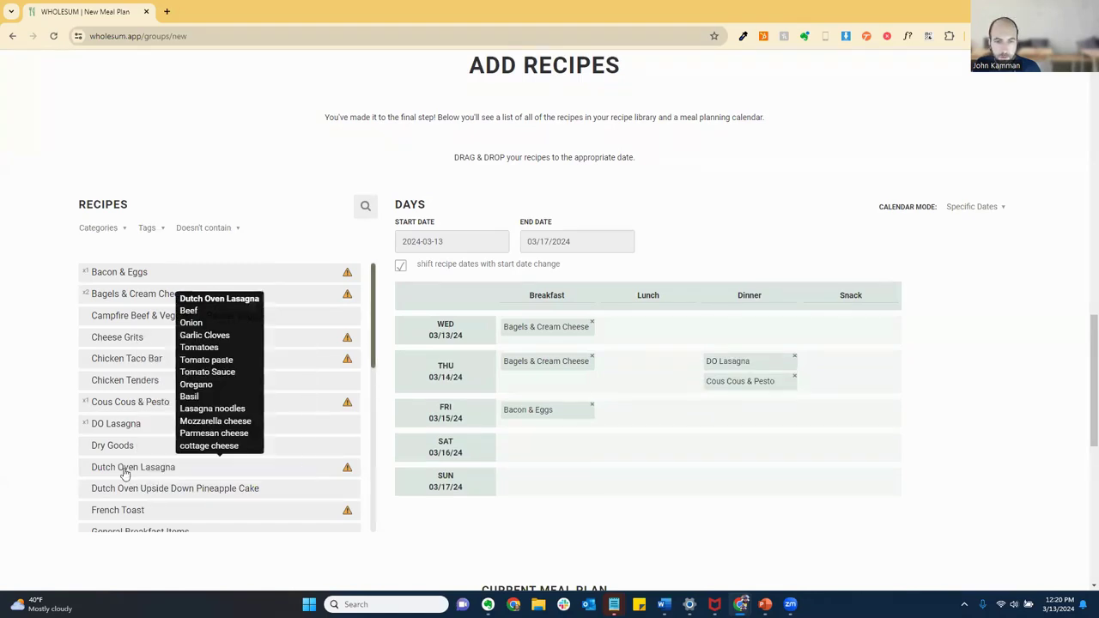
{"action": "left_click_drag", "start_coordinate": [128, 489], "coordinate": [810, 423]}
Step: Check the allergen warning on Pancakes, then schedule Pancakes for Saturday breakfast, Peanut Butter & Jelly for Saturday lunch, and Mac & Cheese for Friday dinner
{"action": "scroll", "coordinate": [215, 404], "scroll_direction": "down", "scroll_amount": 5}
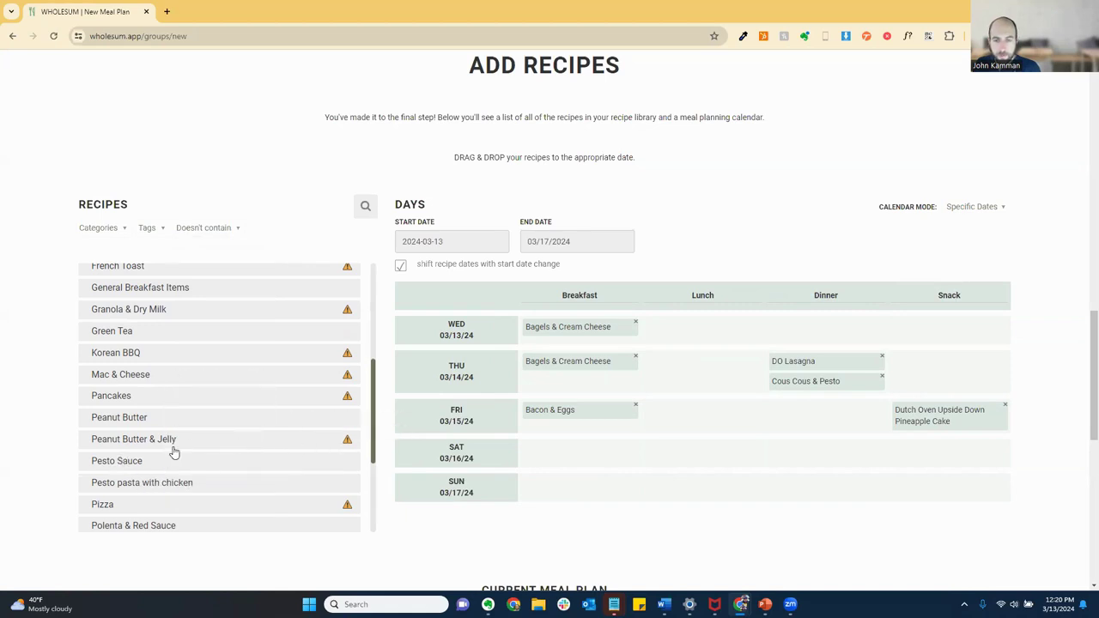
{"action": "mouse_move", "coordinate": [345, 401]}
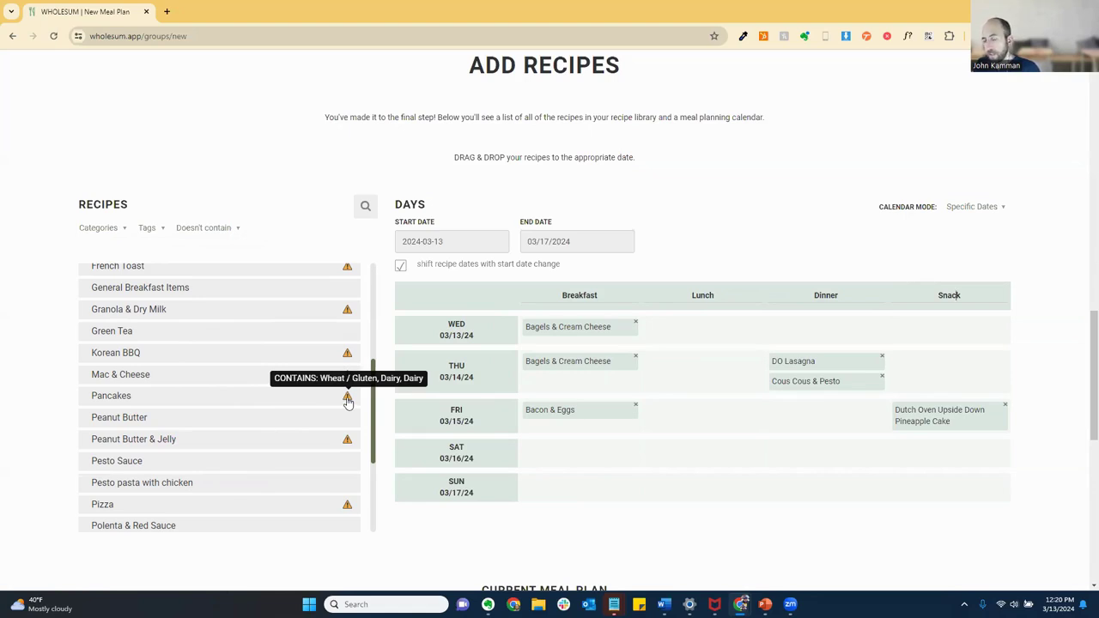
{"action": "left_click_drag", "start_coordinate": [184, 398], "coordinate": [562, 458]}
{"action": "left_click_drag", "start_coordinate": [113, 434], "coordinate": [683, 448]}
{"action": "left_click_drag", "start_coordinate": [121, 375], "coordinate": [790, 419]}
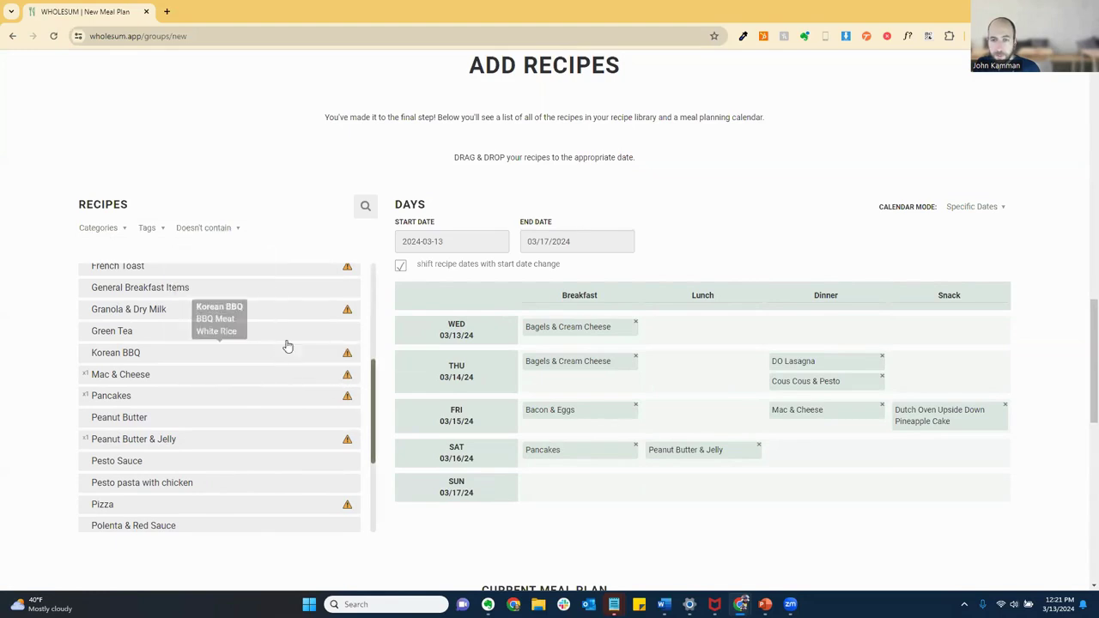
Step: Filter the recipes by the Breakfast category and add French Toast to Sunday breakfast and Sausage Egg Casserole to Friday breakfast
{"action": "left_click", "coordinate": [221, 229]}
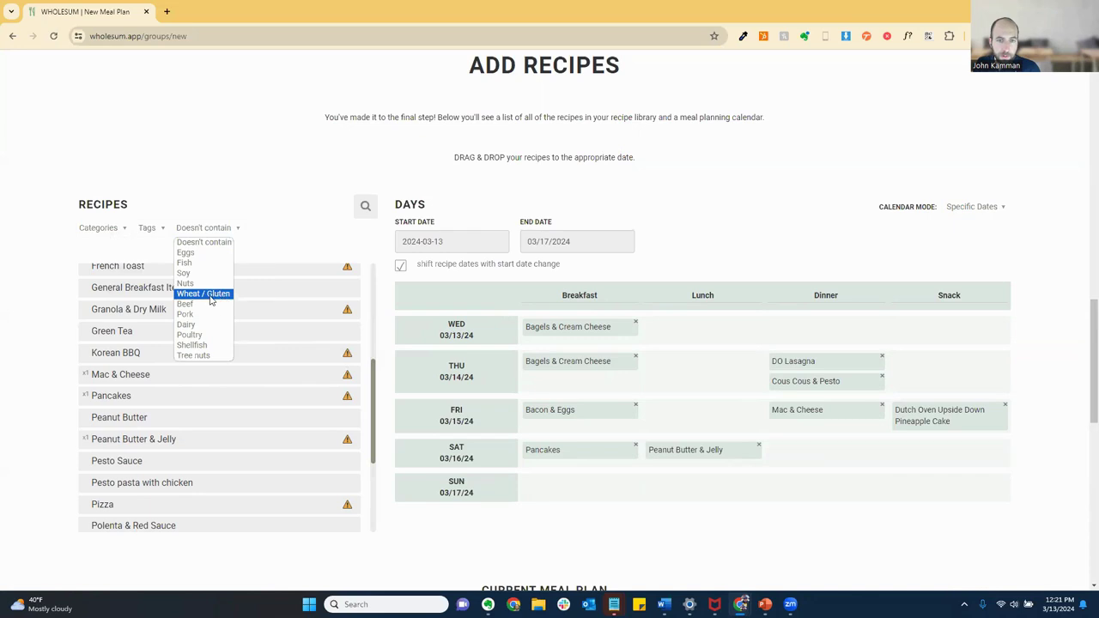
{"action": "left_click", "coordinate": [97, 256]}
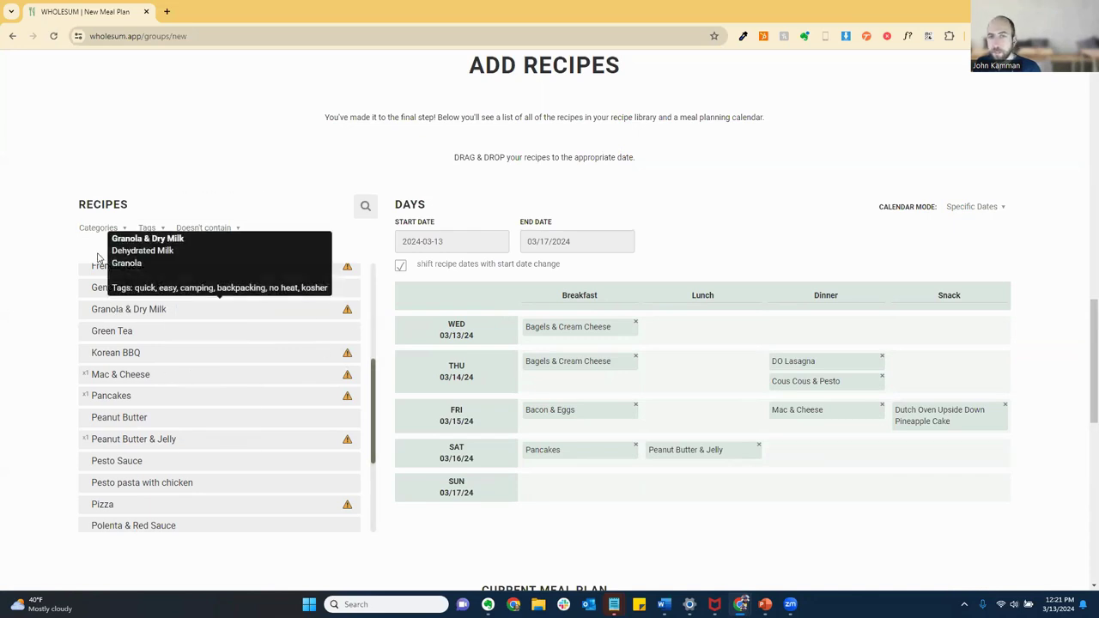
{"action": "left_click", "coordinate": [98, 228]}
{"action": "left_click", "coordinate": [94, 250]}
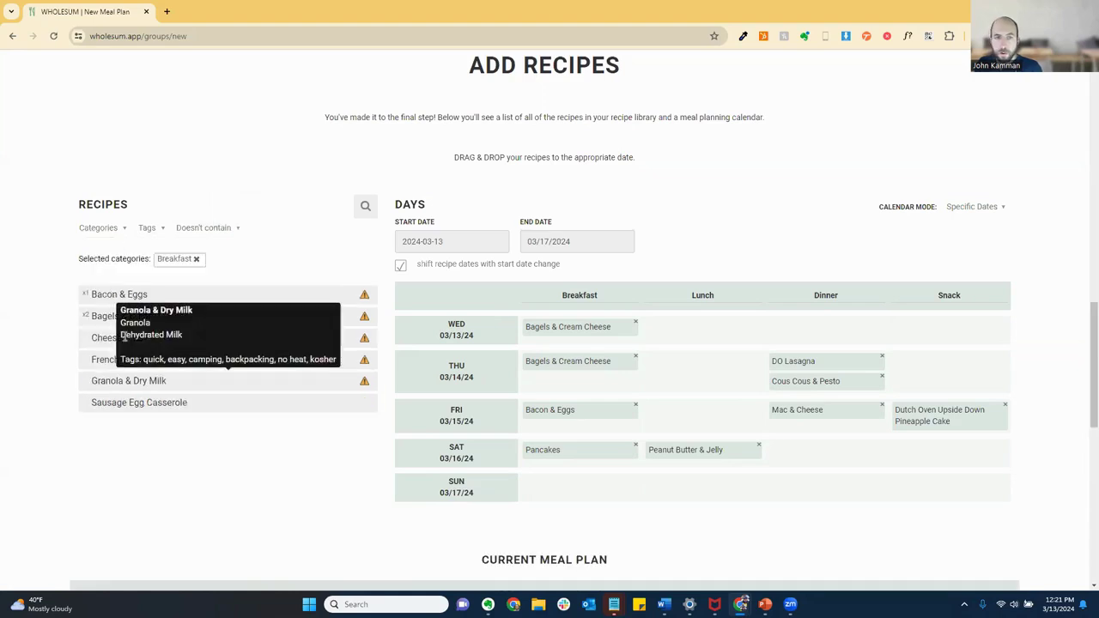
{"action": "left_click_drag", "start_coordinate": [110, 361], "coordinate": [570, 490]}
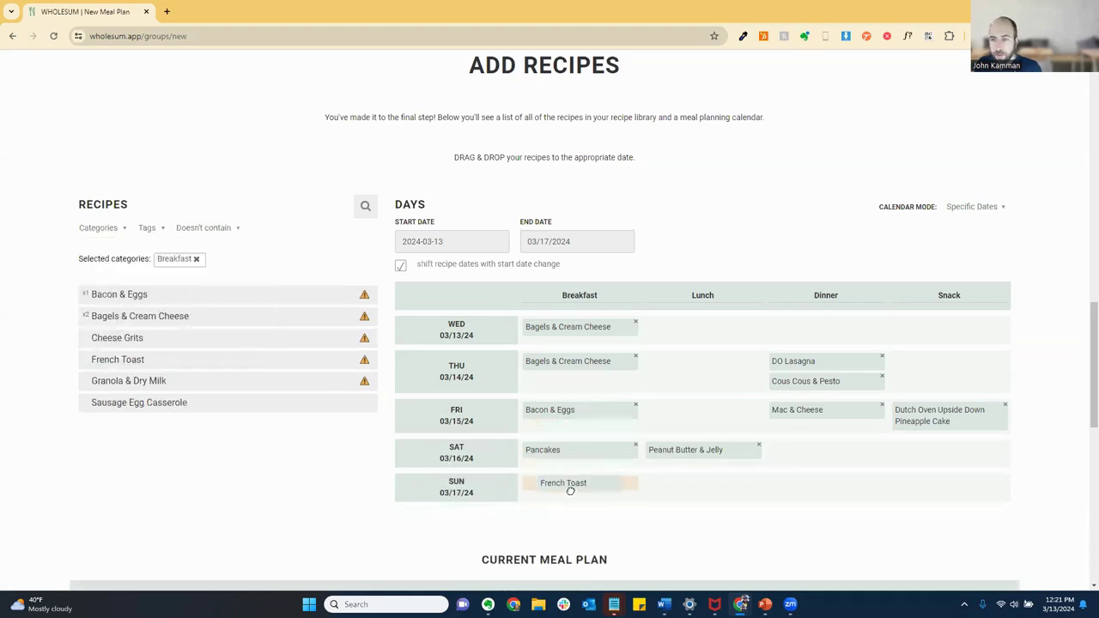
{"action": "left_click_drag", "start_coordinate": [134, 404], "coordinate": [560, 429]}
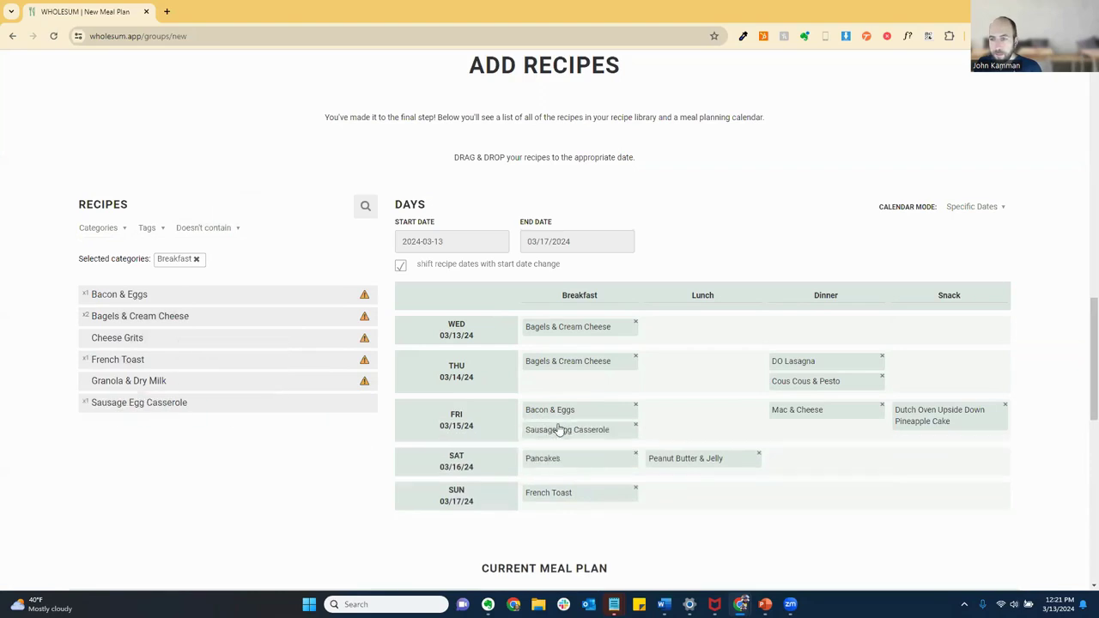
Step: Filter the recipes by Lunch instead of Breakfast, adding Rice & Beans to Friday lunch and Peanut Butter & Jelly to Wednesday and Thursday lunch
{"action": "left_click", "coordinate": [197, 259]}
{"action": "left_click", "coordinate": [115, 231]}
{"action": "left_click", "coordinate": [92, 249]}
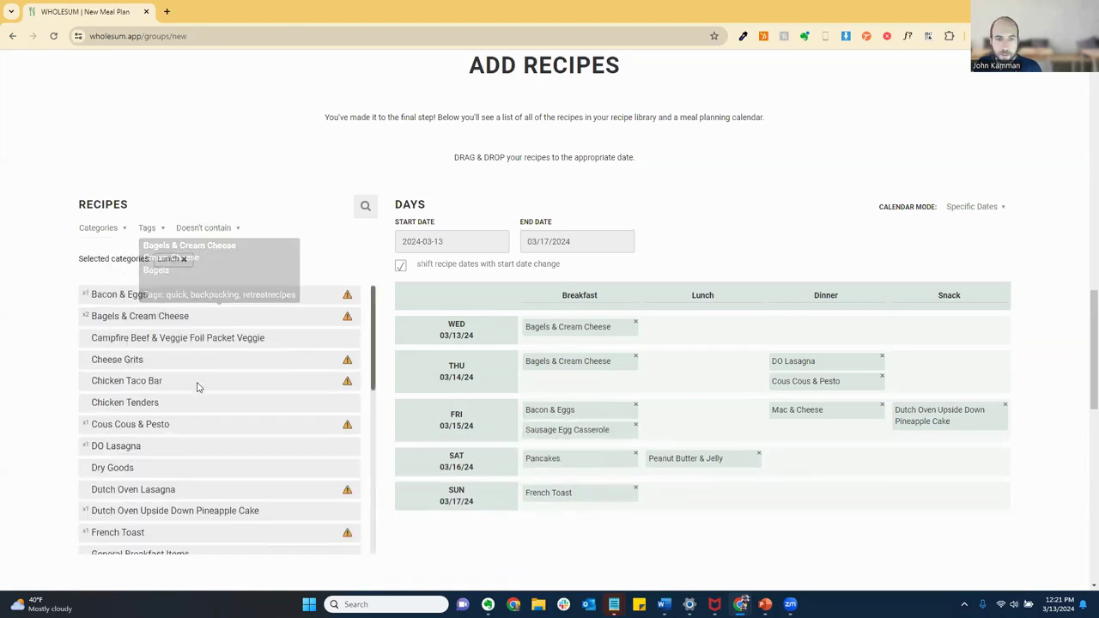
{"action": "left_click_drag", "start_coordinate": [142, 341], "coordinate": [275, 356]}
{"action": "left_click_drag", "start_coordinate": [141, 316], "coordinate": [683, 369]}
{"action": "left_click_drag", "start_coordinate": [89, 317], "coordinate": [675, 333]}
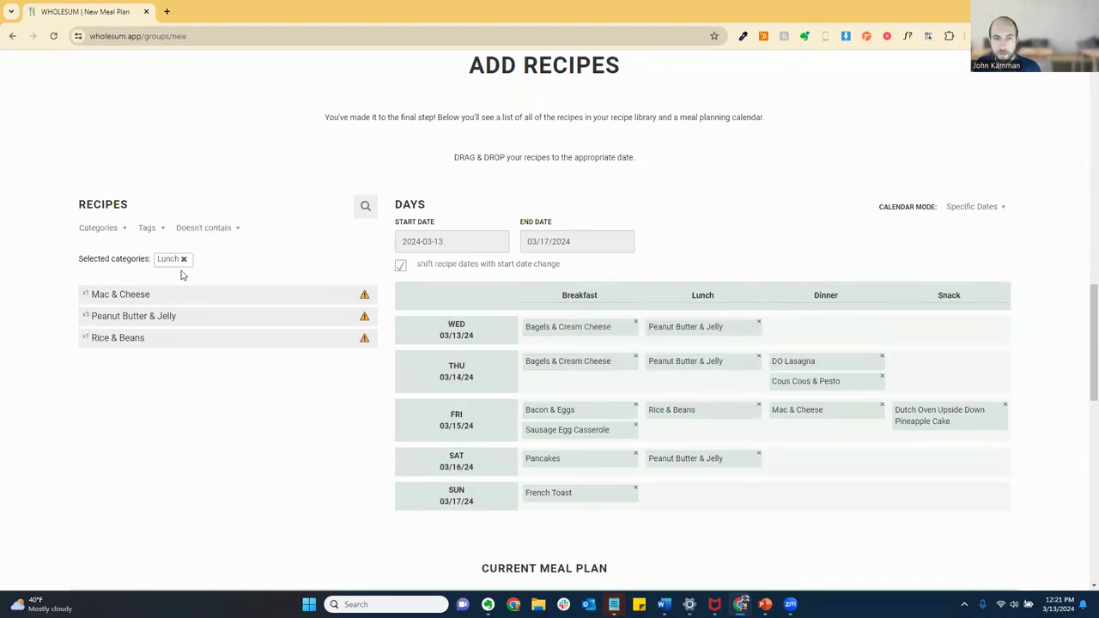
Step: Clear the Lunch filter and add Pizza to Sunday lunch, Sandwich Bar to Friday lunch, and Spaghetti & Meatballs to Saturday lunch
{"action": "left_click", "coordinate": [186, 260]}
{"action": "scroll", "coordinate": [172, 449], "scroll_direction": "down", "scroll_amount": 2}
{"action": "scroll", "coordinate": [172, 452], "scroll_direction": "down", "scroll_amount": 2}
{"action": "left_click_drag", "start_coordinate": [172, 437], "coordinate": [679, 487]}
{"action": "left_click_drag", "start_coordinate": [112, 521], "coordinate": [712, 431]}
{"action": "scroll", "coordinate": [160, 456], "scroll_direction": "down", "scroll_amount": 3}
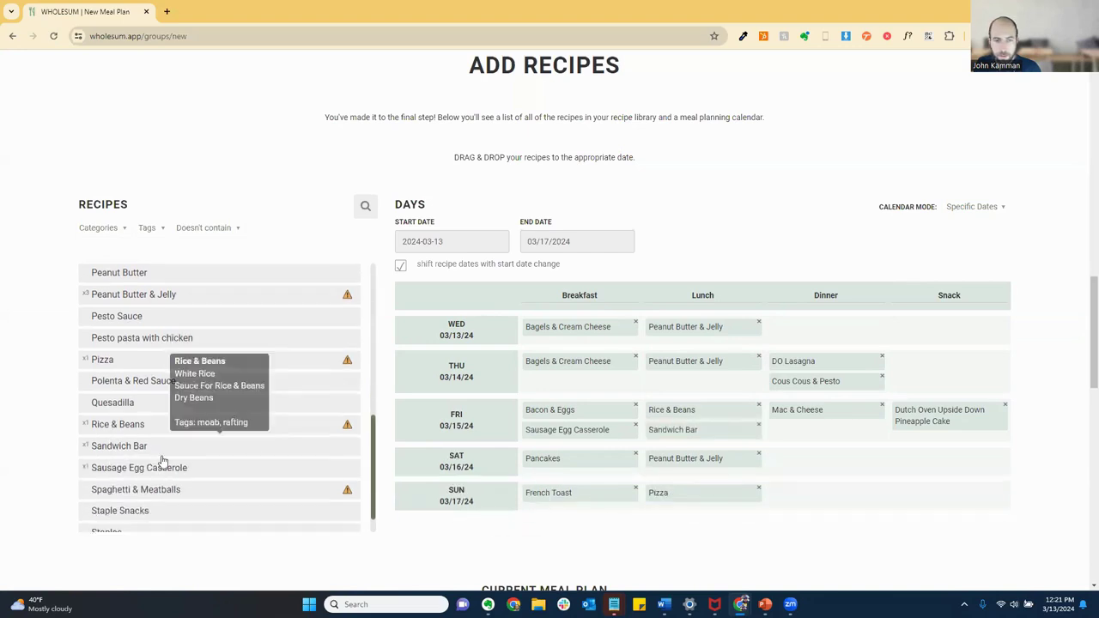
{"action": "left_click_drag", "start_coordinate": [152, 466], "coordinate": [679, 472]}
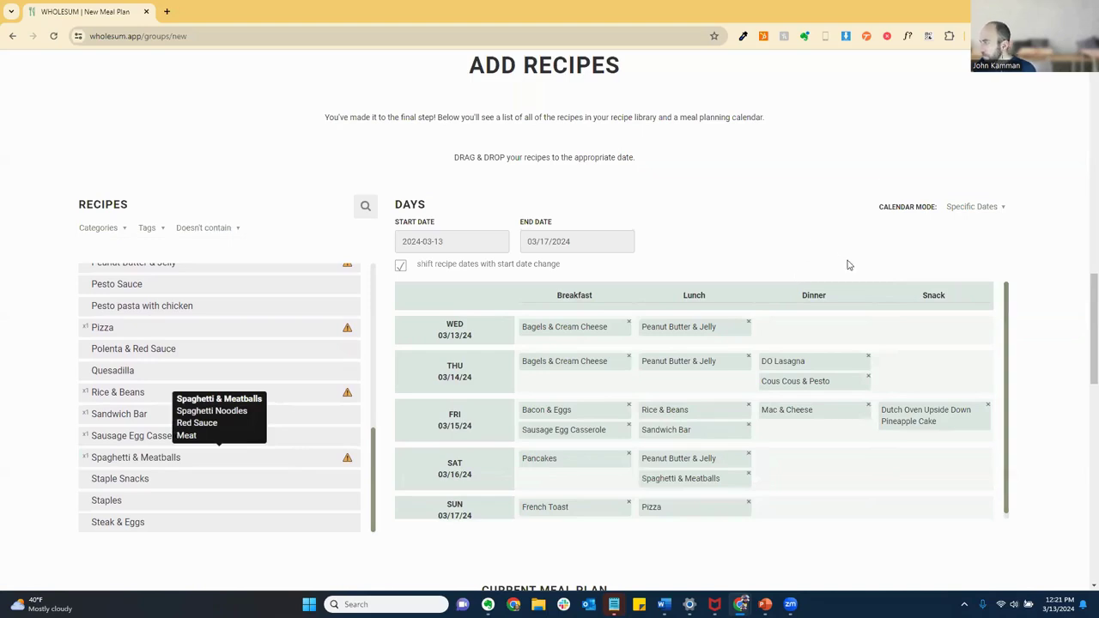
{"action": "scroll", "coordinate": [742, 273], "scroll_direction": "down", "scroll_amount": 4}
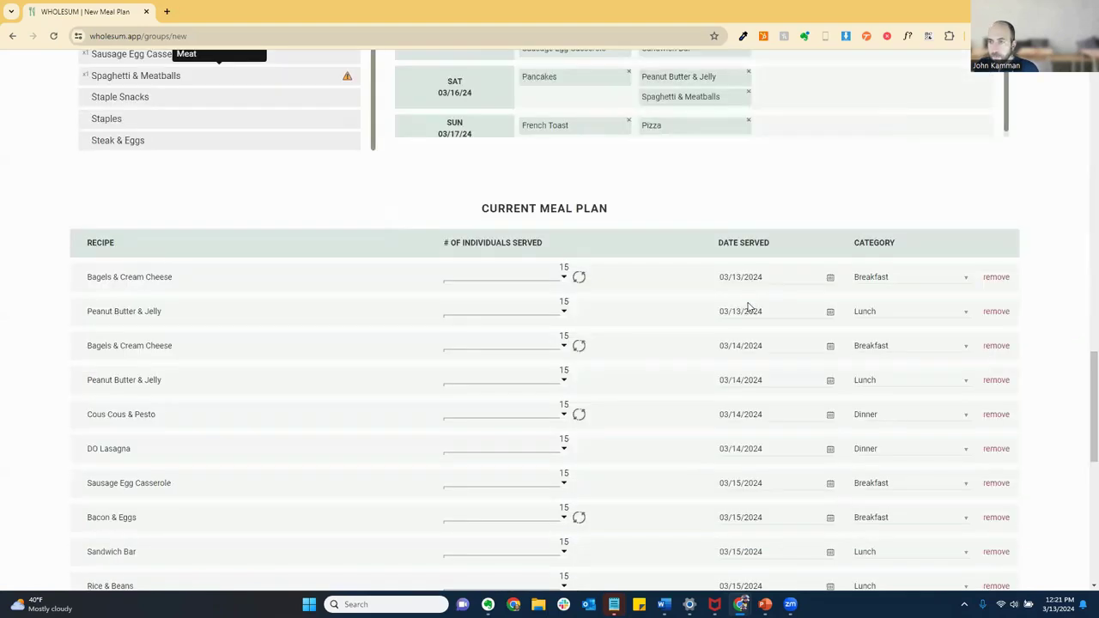
Step: Set the individuals served to 5 for Rice & Beans and 10 for Mac & Cheese, and save the meal plan with its shopping list
{"action": "scroll", "coordinate": [1084, 306], "scroll_direction": "up", "scroll_amount": 3}
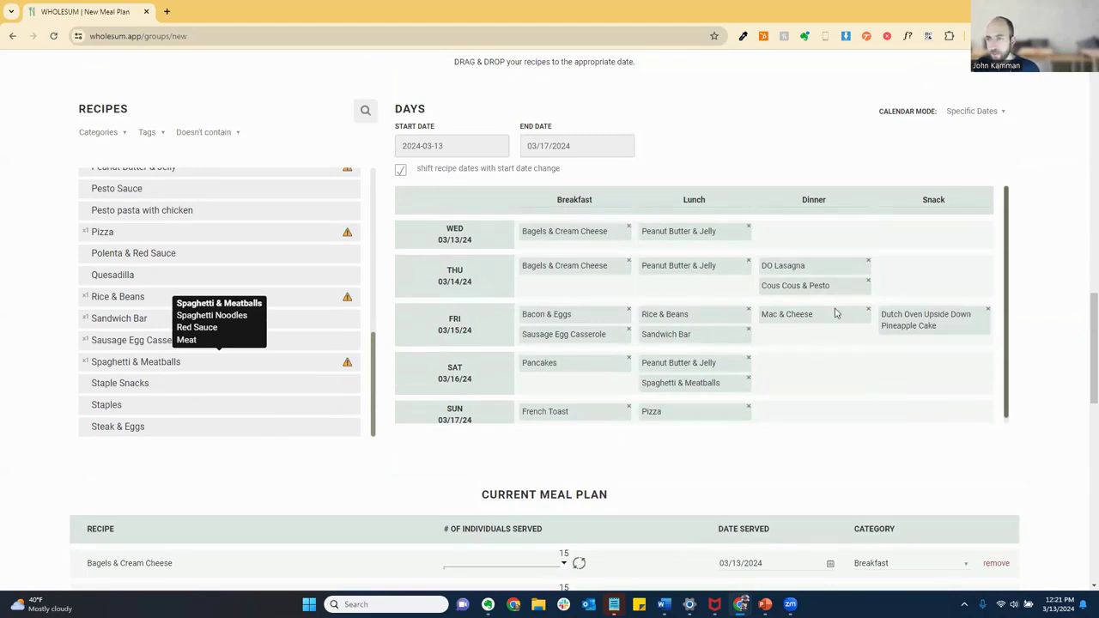
{"action": "scroll", "coordinate": [819, 449], "scroll_direction": "down", "scroll_amount": 5}
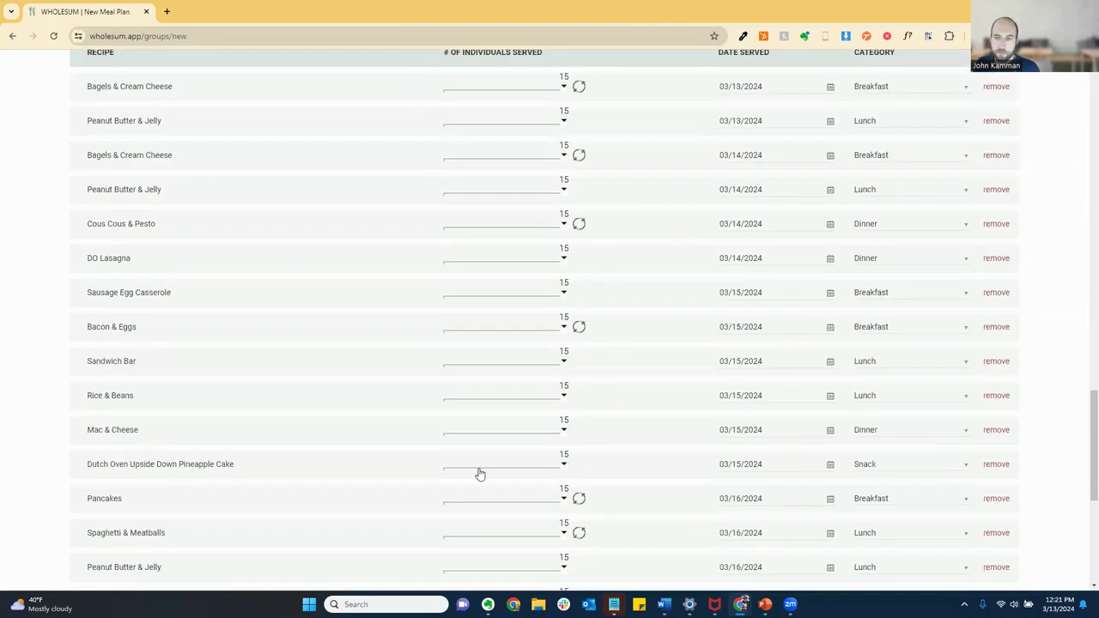
{"action": "scroll", "coordinate": [481, 539], "scroll_direction": "down", "scroll_amount": 1}
{"action": "scroll", "coordinate": [584, 258], "scroll_direction": "up", "scroll_amount": 1}
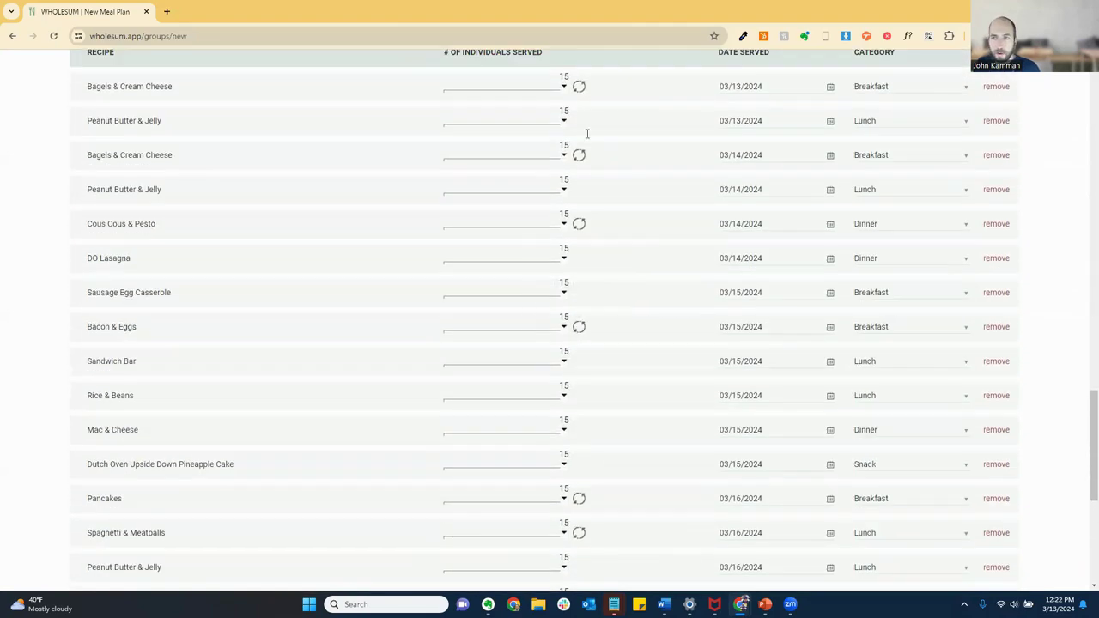
{"action": "scroll", "coordinate": [549, 464], "scroll_direction": "down", "scroll_amount": 2}
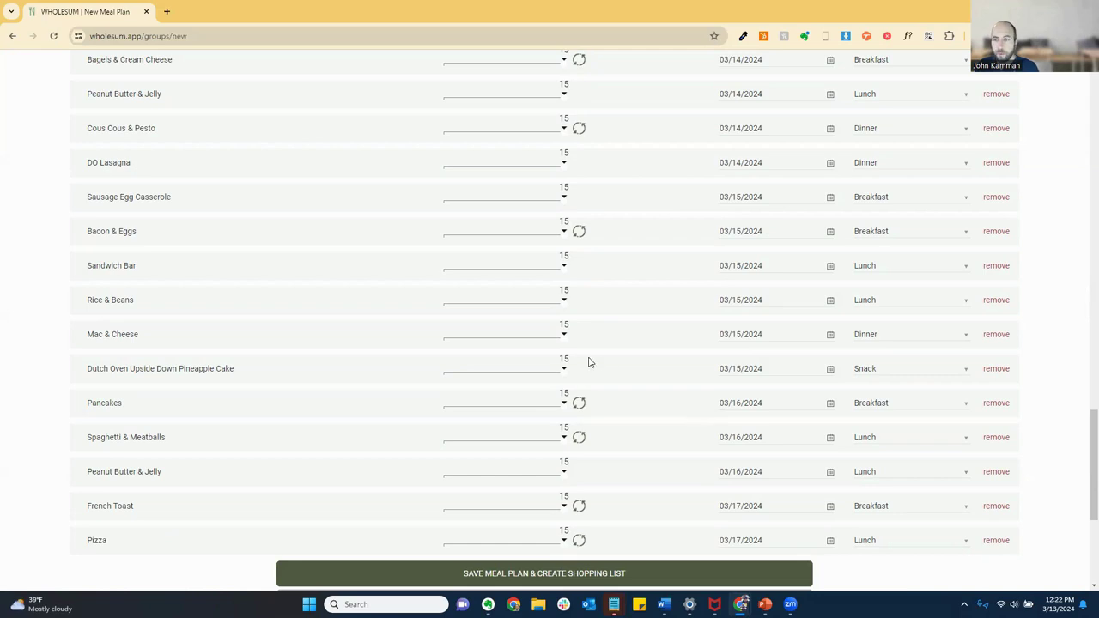
{"action": "left_click_drag", "start_coordinate": [563, 341], "coordinate": [478, 301]}
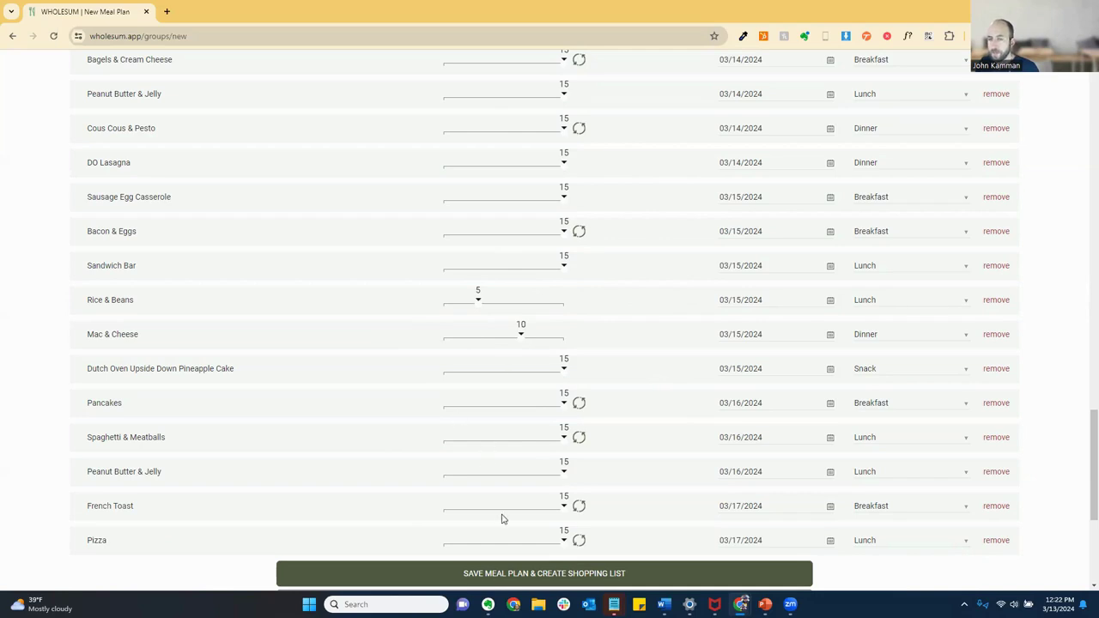
{"action": "left_click", "coordinate": [555, 582]}
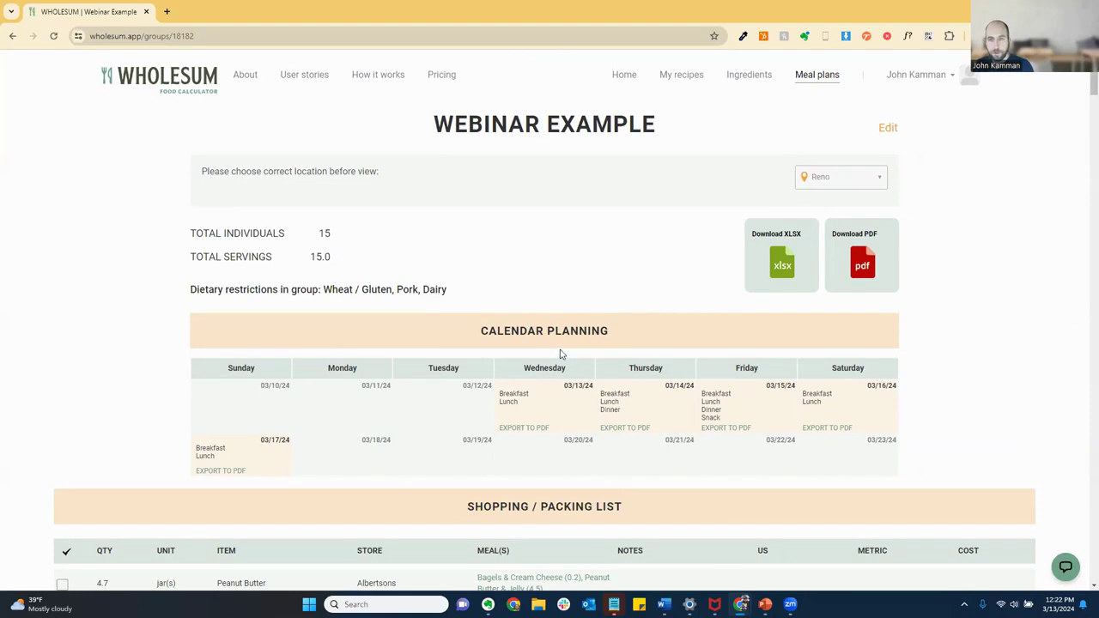
Step: Look over the saved plan's calendar and shopping list, and export the meal plan as a PDF
{"action": "scroll", "coordinate": [550, 373], "scroll_direction": "down", "scroll_amount": 2}
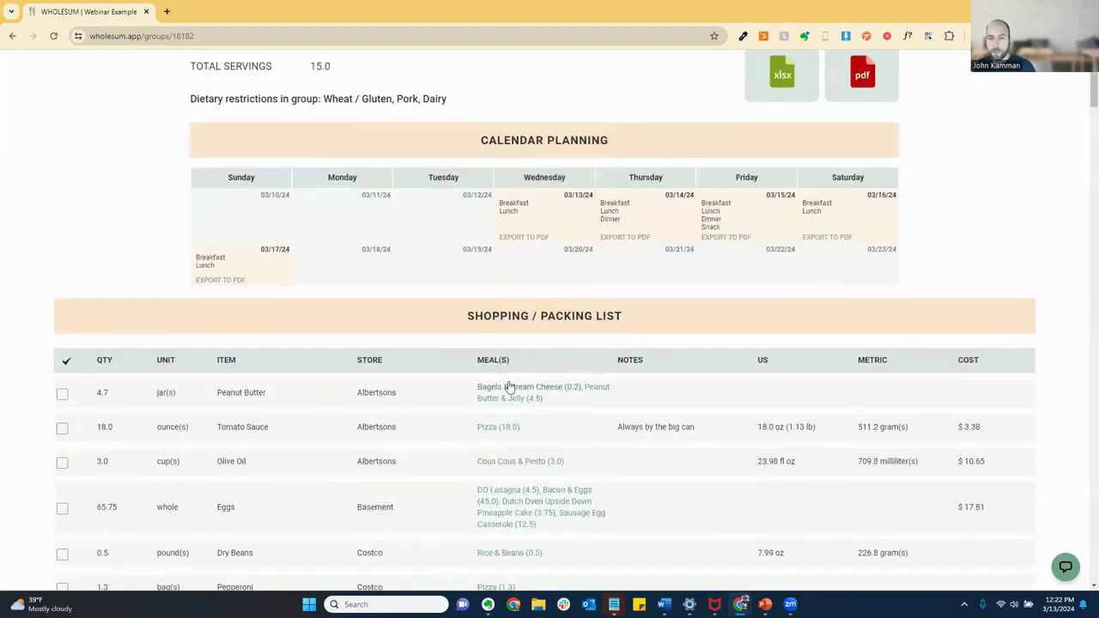
{"action": "scroll", "coordinate": [412, 378], "scroll_direction": "down", "scroll_amount": 1}
{"action": "scroll", "coordinate": [455, 421], "scroll_direction": "up", "scroll_amount": 3}
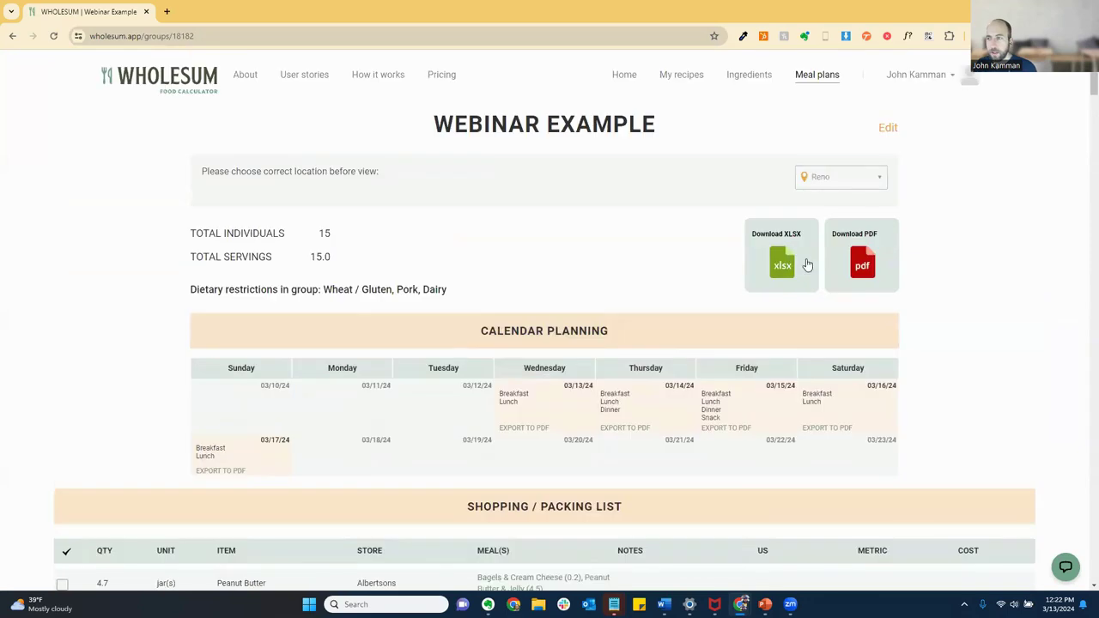
{"action": "left_click", "coordinate": [860, 264]}
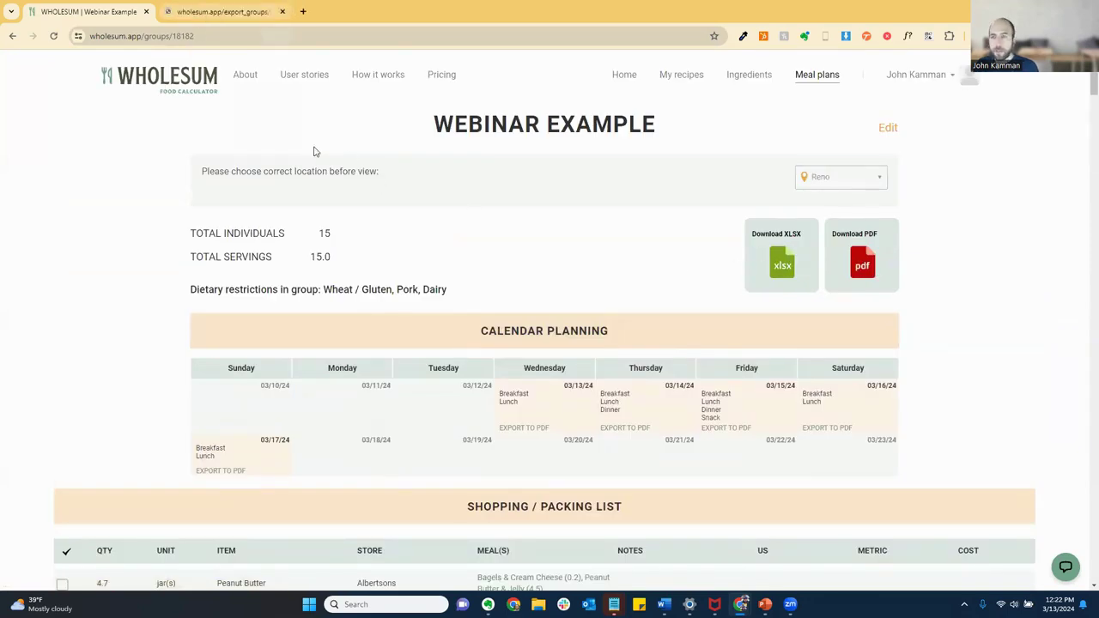
Step: Examine the PDF's Shopping / Packing List, including the per-meal quantities for olive oil and eggs and the store and department columns
{"action": "scroll", "coordinate": [529, 334], "scroll_direction": "up", "scroll_amount": 5}
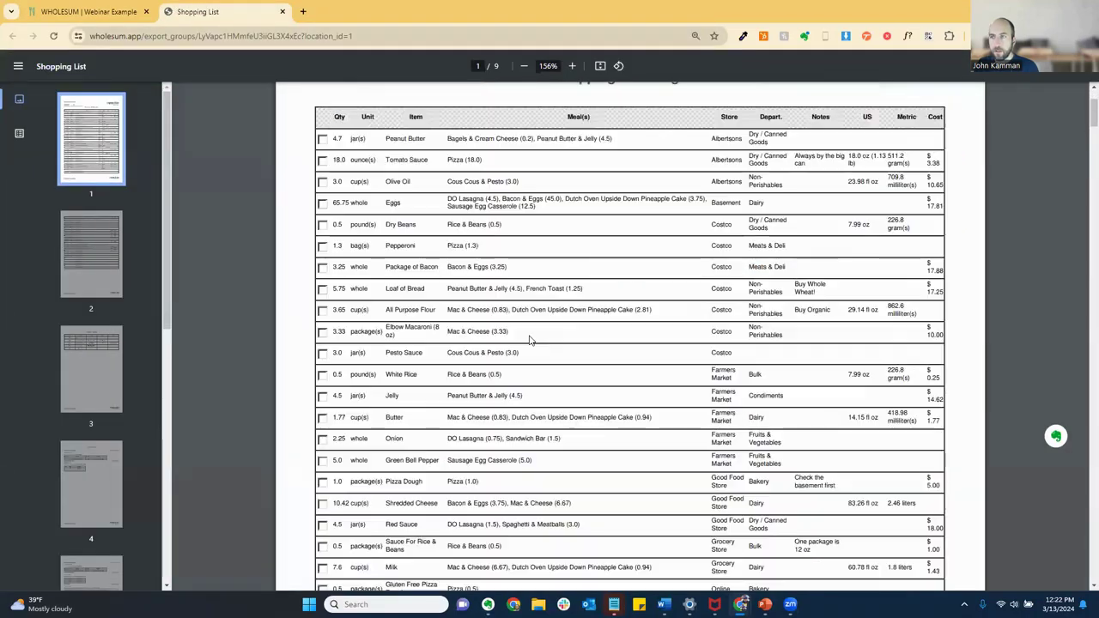
{"action": "scroll", "coordinate": [513, 365], "scroll_direction": "up", "scroll_amount": 2}
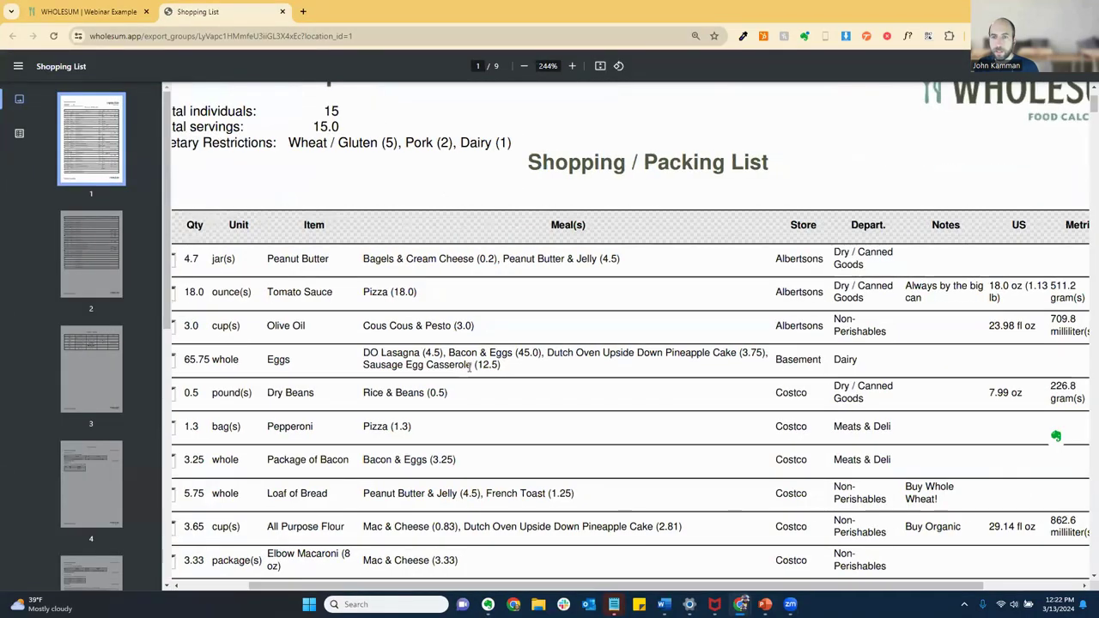
{"action": "scroll", "coordinate": [468, 367], "scroll_direction": "down", "scroll_amount": 2}
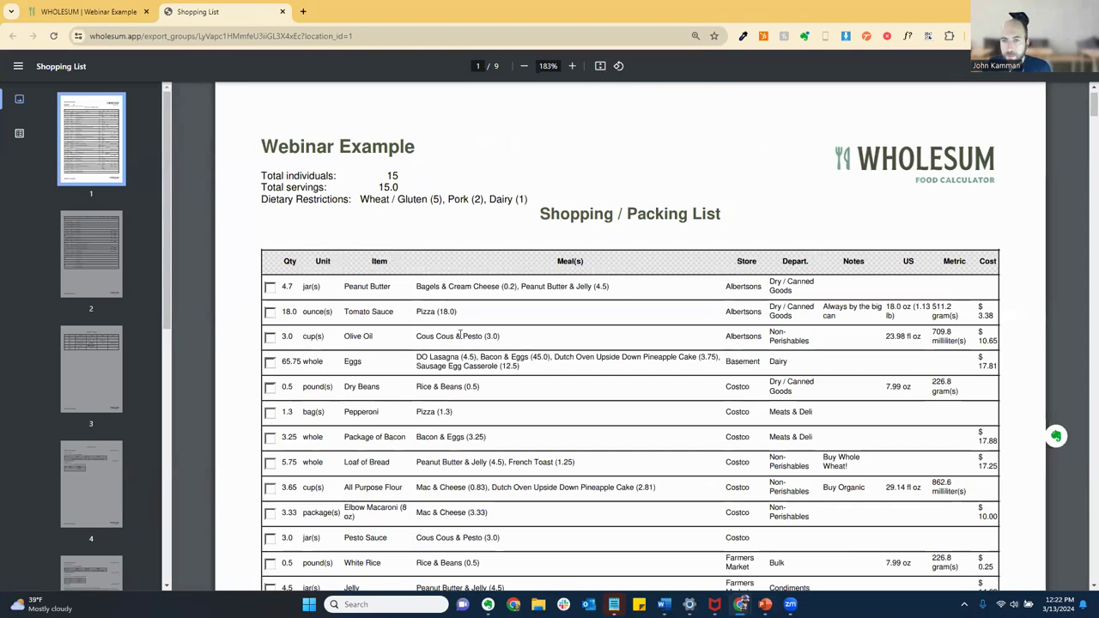
{"action": "left_click_drag", "start_coordinate": [500, 336], "coordinate": [487, 335]}
{"action": "left_click_drag", "start_coordinate": [374, 362], "coordinate": [418, 364]}
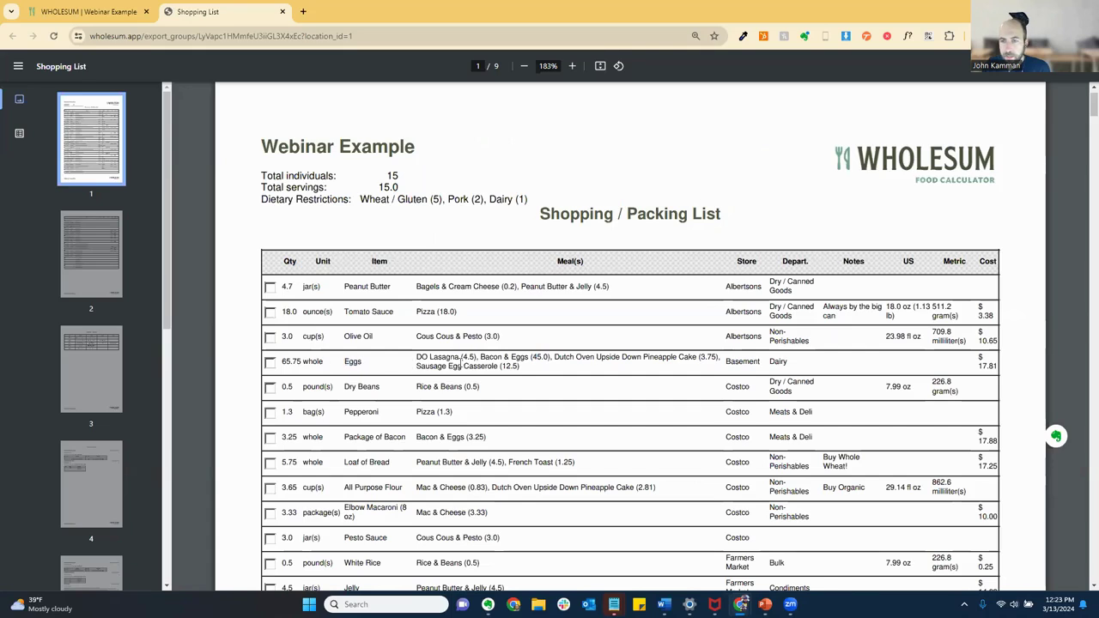
{"action": "left_click_drag", "start_coordinate": [532, 357], "coordinate": [551, 356]}
{"action": "left_click", "coordinate": [711, 362]}
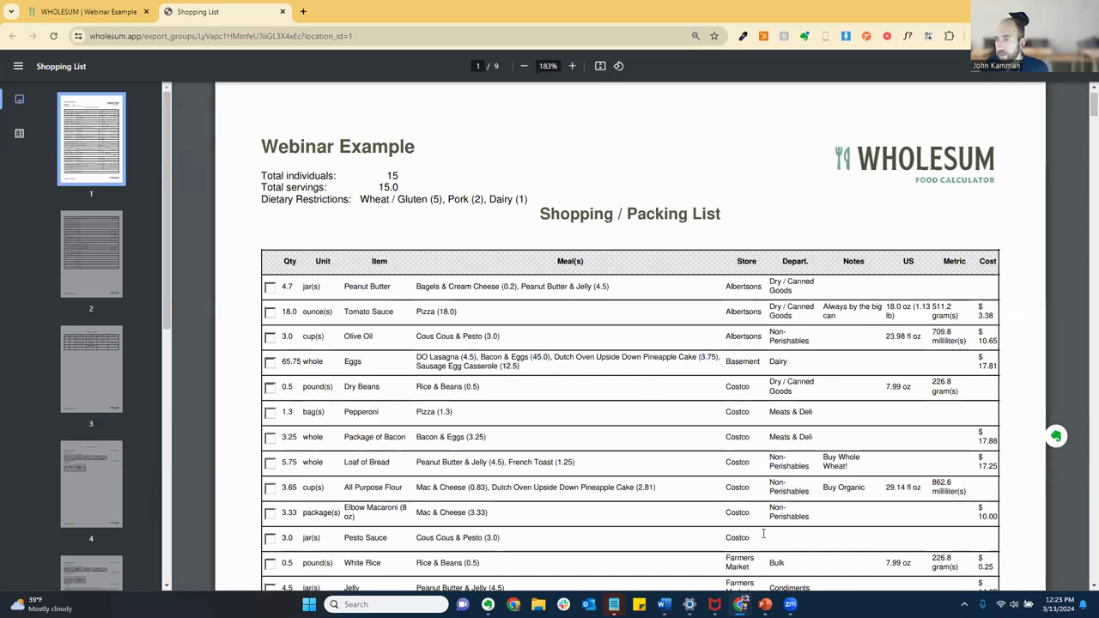
{"action": "scroll", "coordinate": [797, 478], "scroll_direction": "down", "scroll_amount": 1}
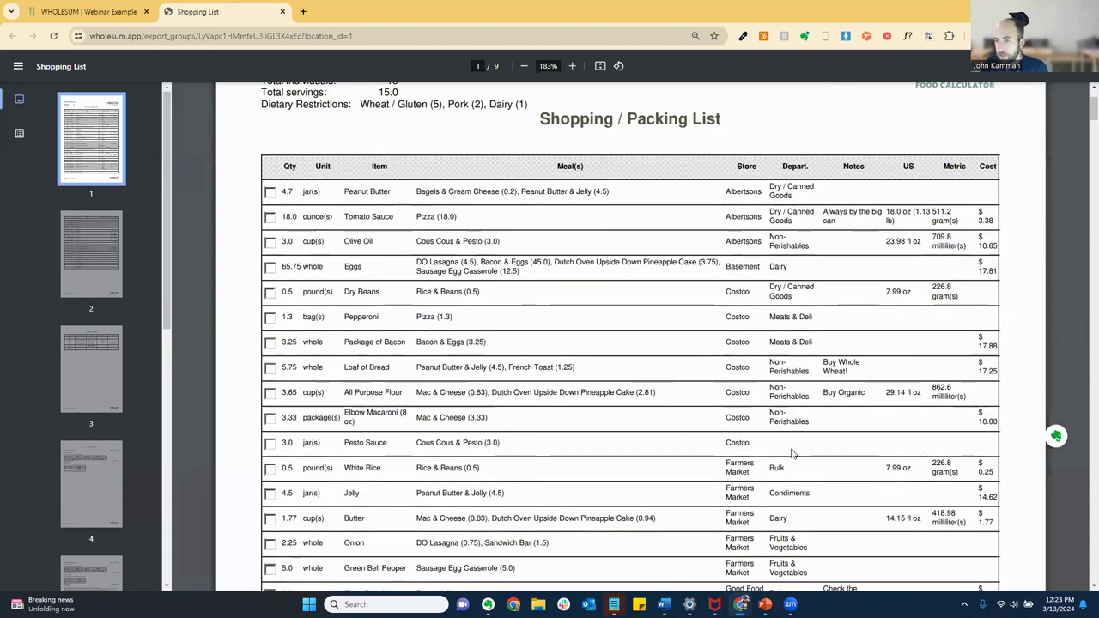
{"action": "scroll", "coordinate": [792, 453], "scroll_direction": "down", "scroll_amount": 1}
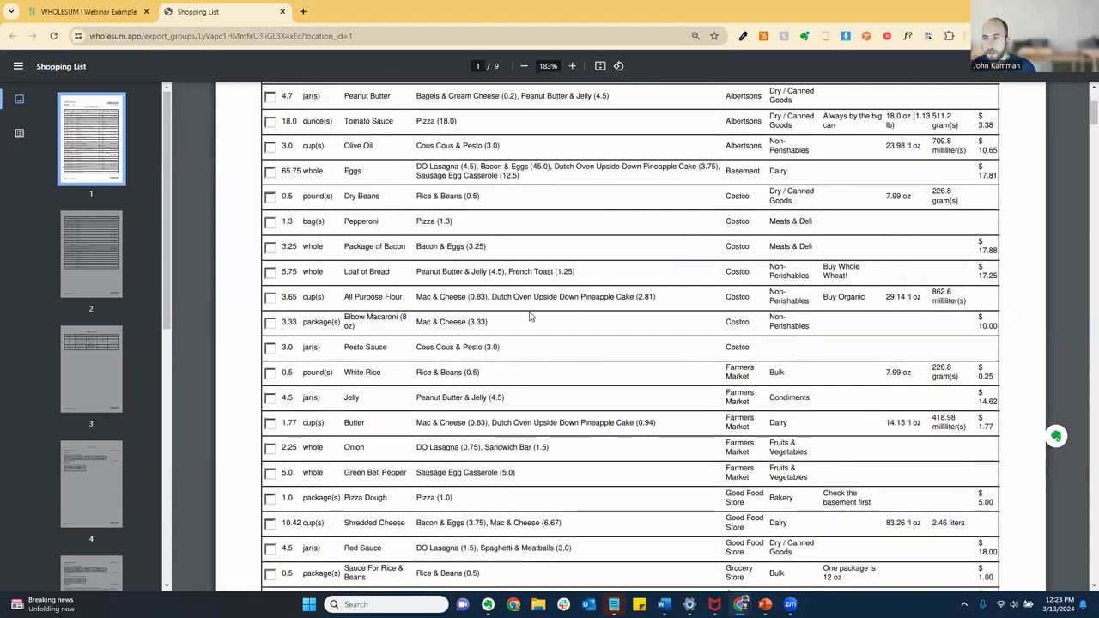
{"action": "scroll", "coordinate": [596, 360], "scroll_direction": "up", "scroll_amount": 3}
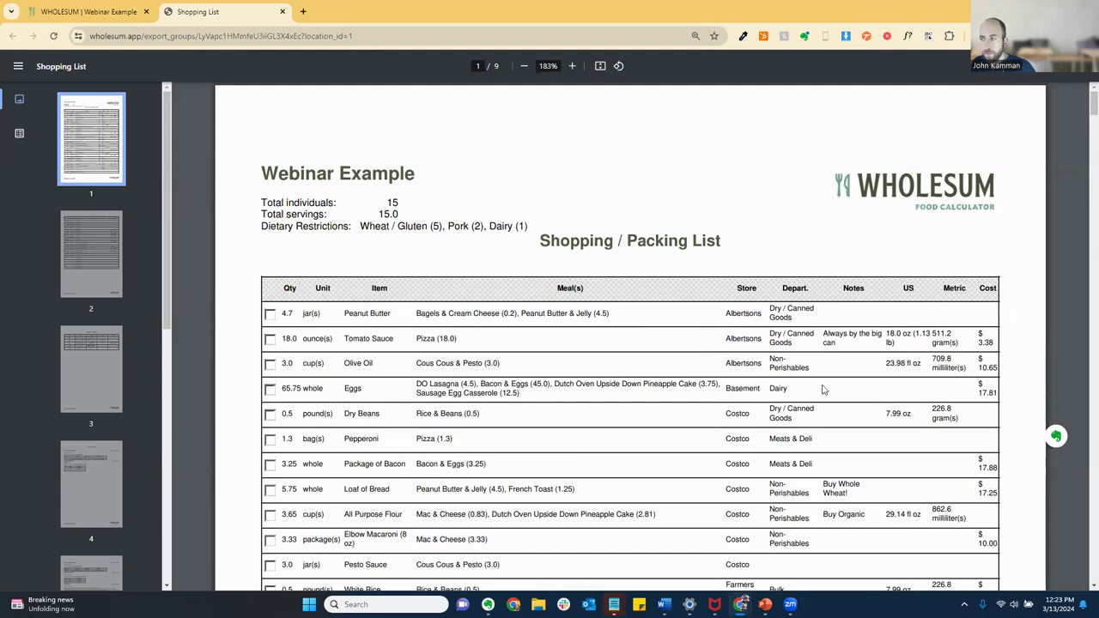
Step: Review the rest of the PDF's shopping list and the Calendar Planning page, checking the headcount for Friday's Rice & Beans
{"action": "scroll", "coordinate": [823, 390], "scroll_direction": "down", "scroll_amount": 15}
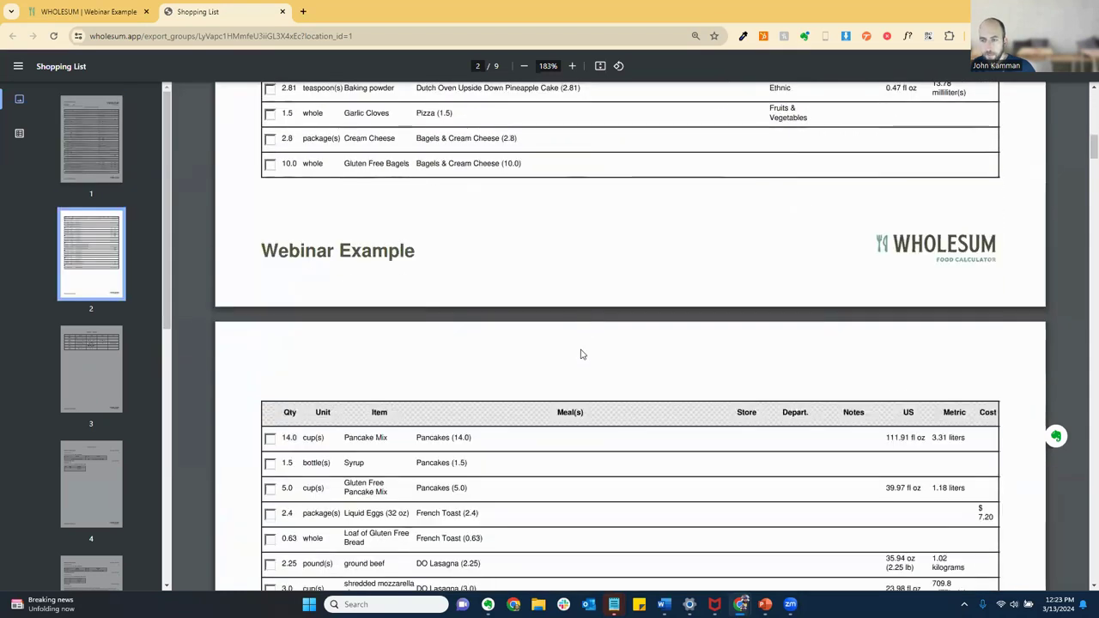
{"action": "scroll", "coordinate": [486, 363], "scroll_direction": "down", "scroll_amount": 10}
{"action": "scroll", "coordinate": [486, 365], "scroll_direction": "down", "scroll_amount": 5}
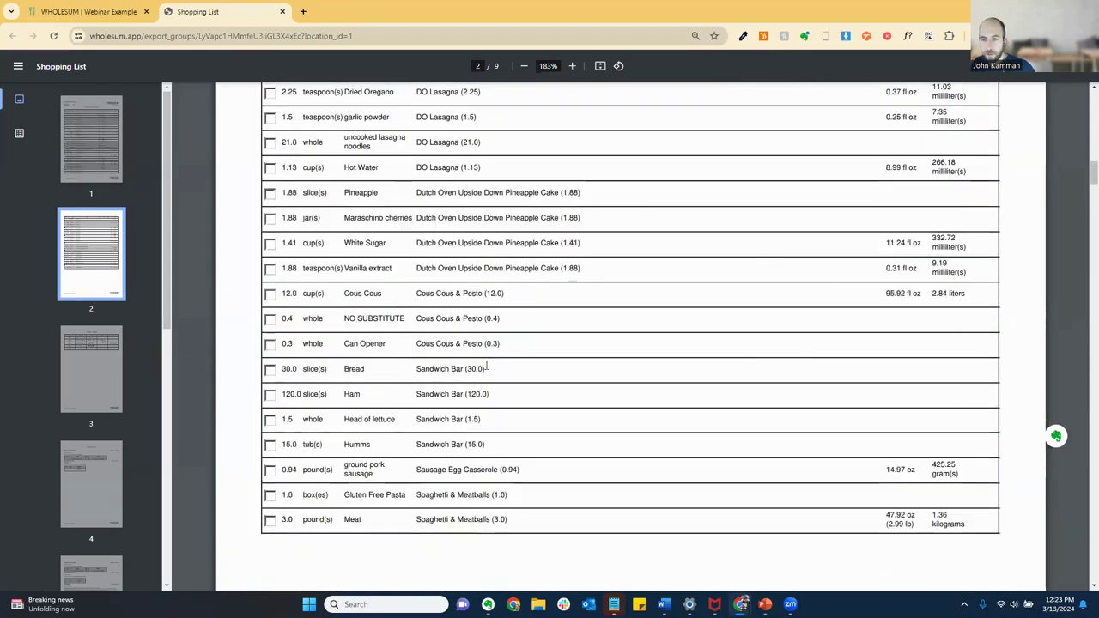
{"action": "scroll", "coordinate": [466, 309], "scroll_direction": "down", "scroll_amount": 5}
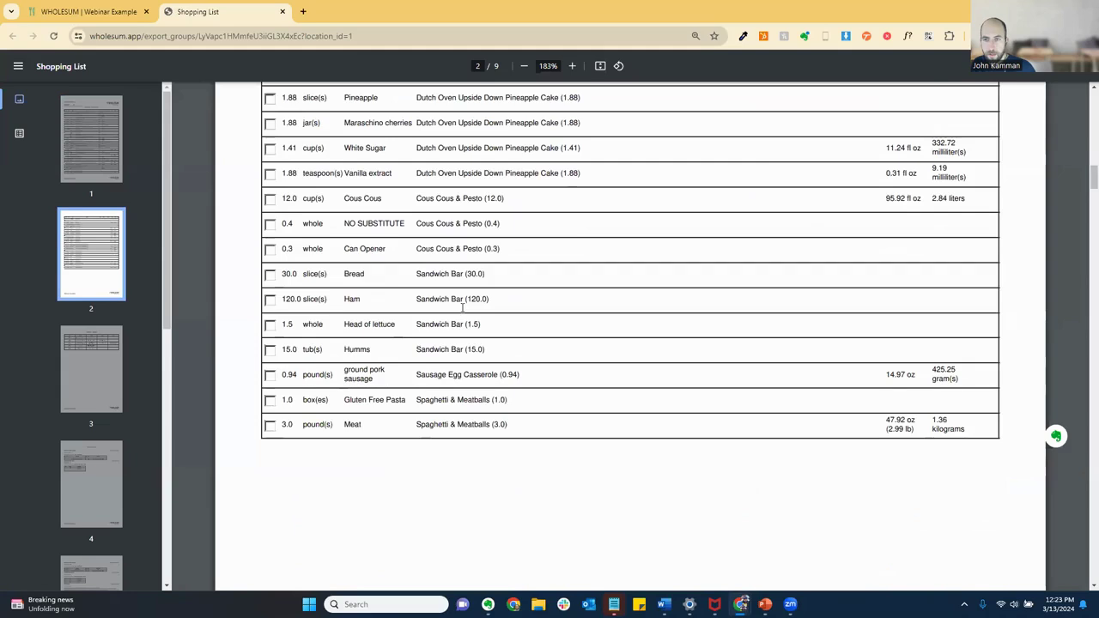
{"action": "scroll", "coordinate": [462, 315], "scroll_direction": "down", "scroll_amount": 15}
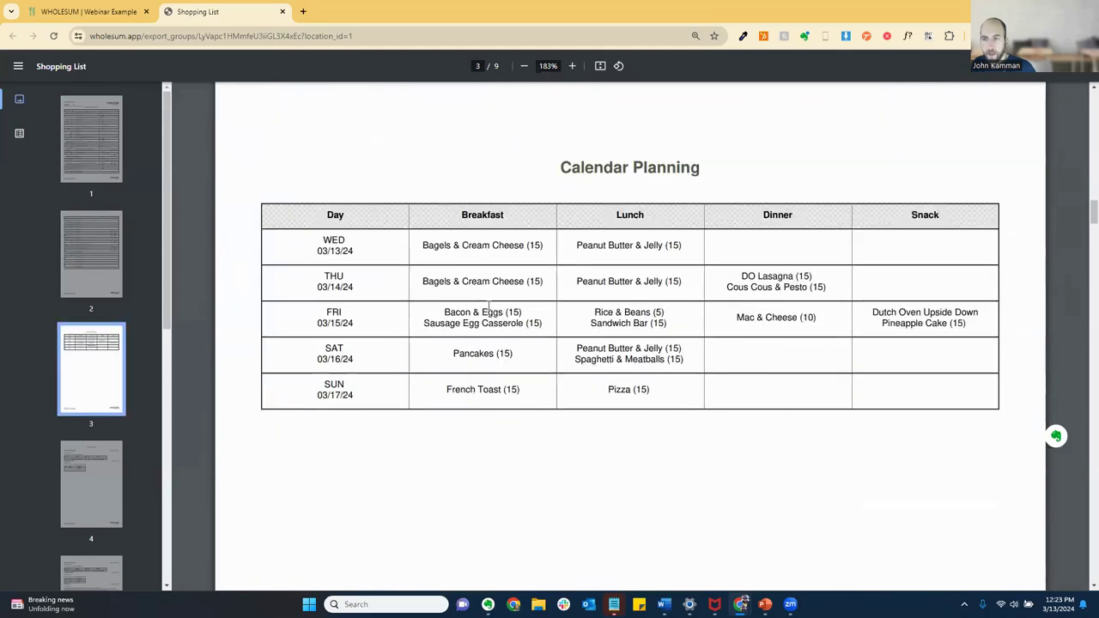
{"action": "left_click_drag", "start_coordinate": [664, 312], "coordinate": [653, 313]}
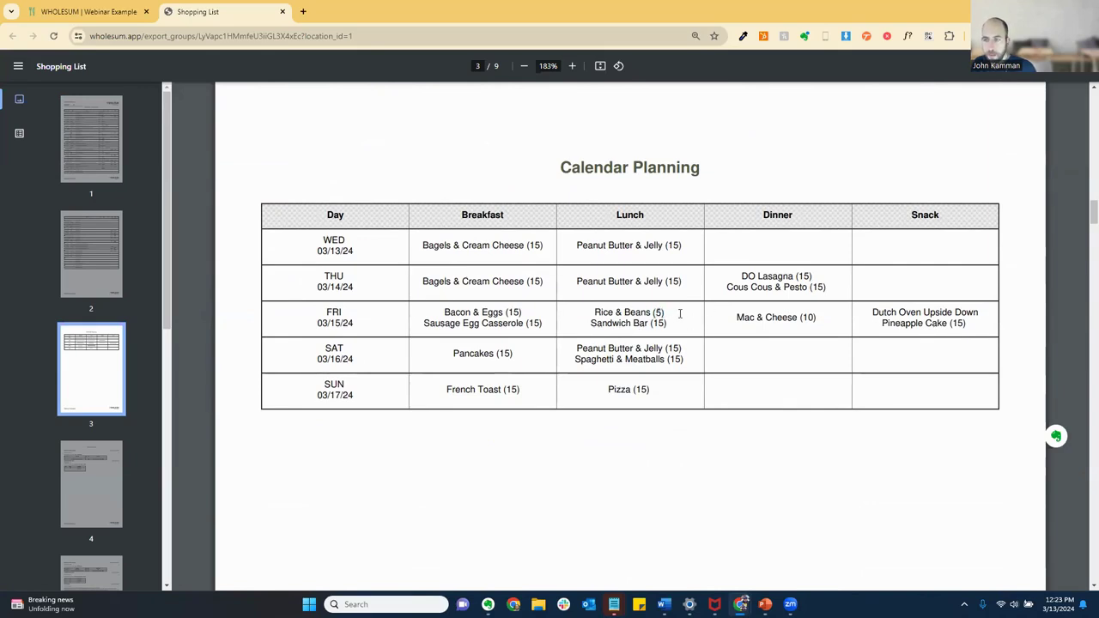
{"action": "scroll", "coordinate": [498, 455], "scroll_direction": "down", "scroll_amount": 6}
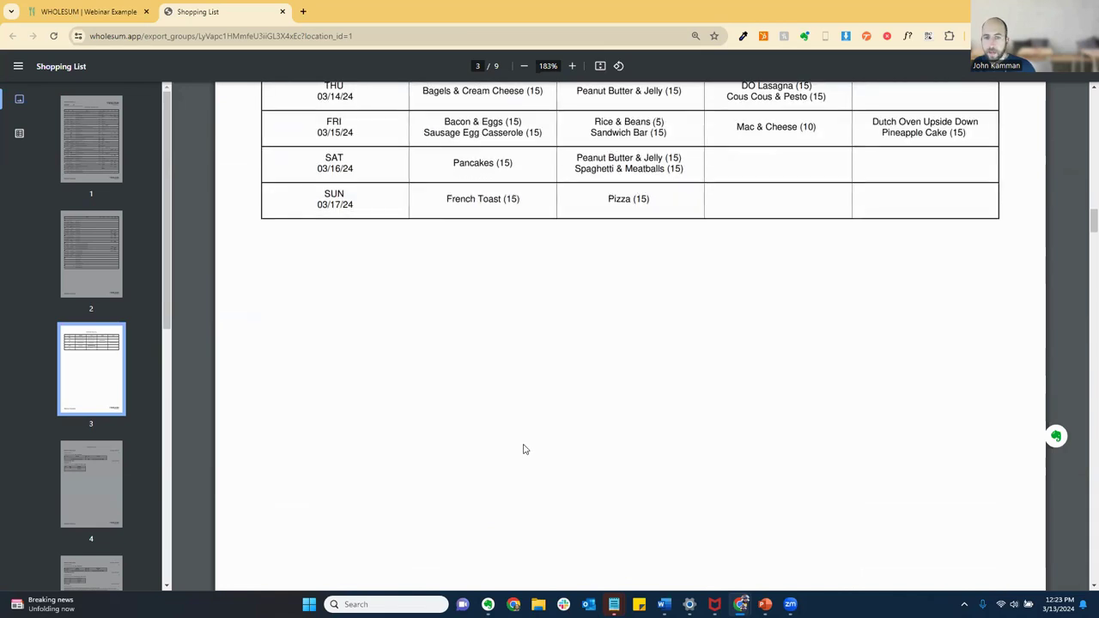
Step: Examine the Bagels & Cream Cheese recipe details for individuals served, ingredient quantities and dietary substitutes
{"action": "scroll", "coordinate": [529, 440], "scroll_direction": "down", "scroll_amount": 4}
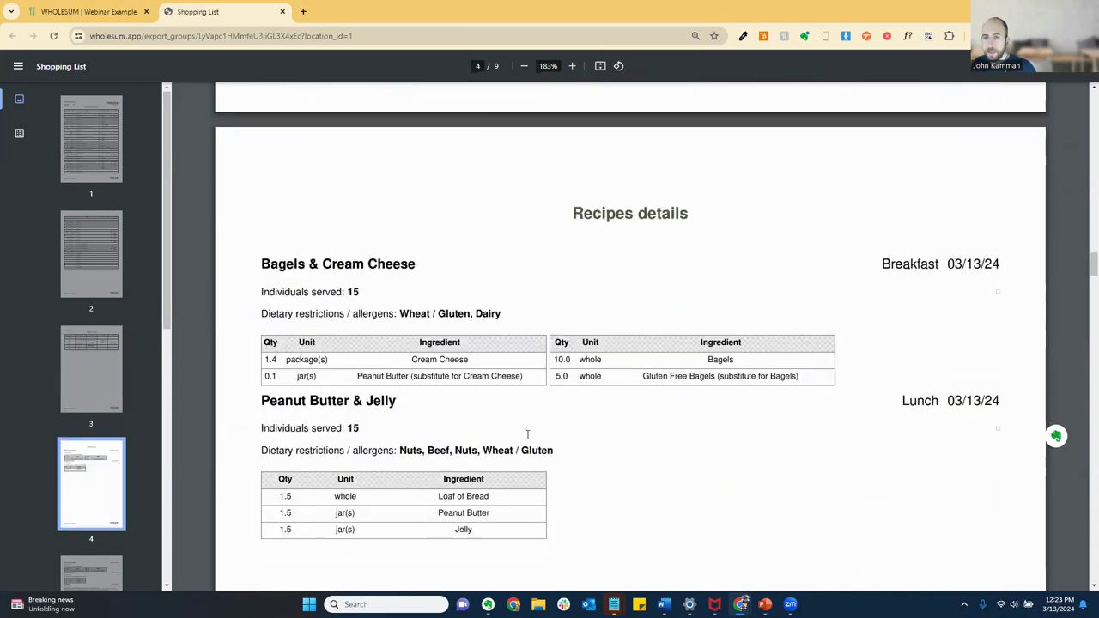
{"action": "scroll", "coordinate": [520, 432], "scroll_direction": "up", "scroll_amount": 1}
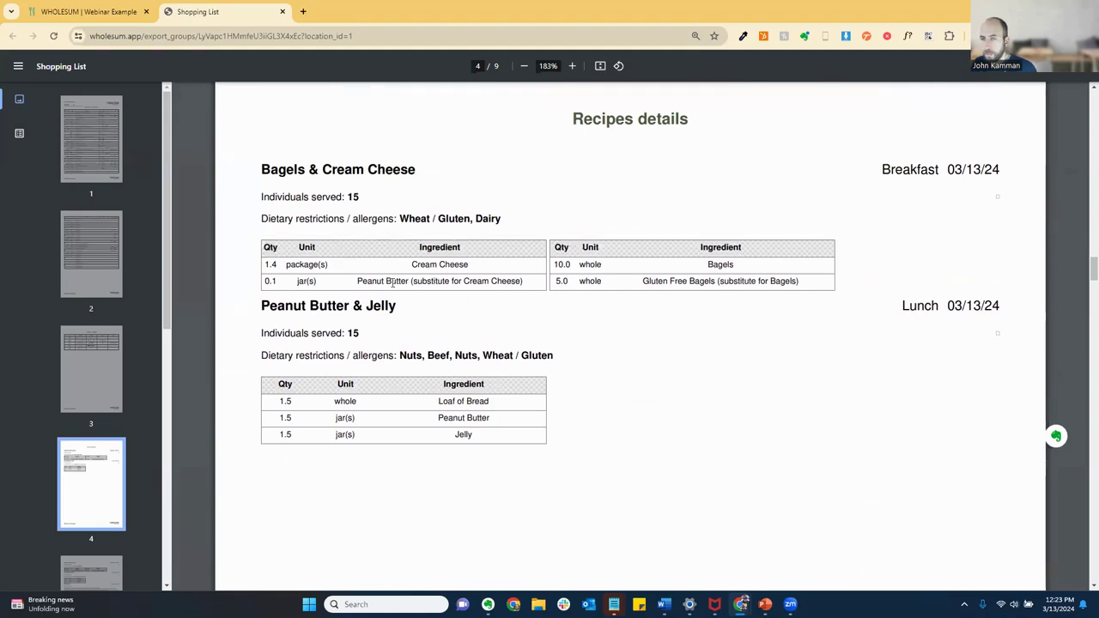
{"action": "left_click_drag", "start_coordinate": [293, 172], "coordinate": [346, 211]}
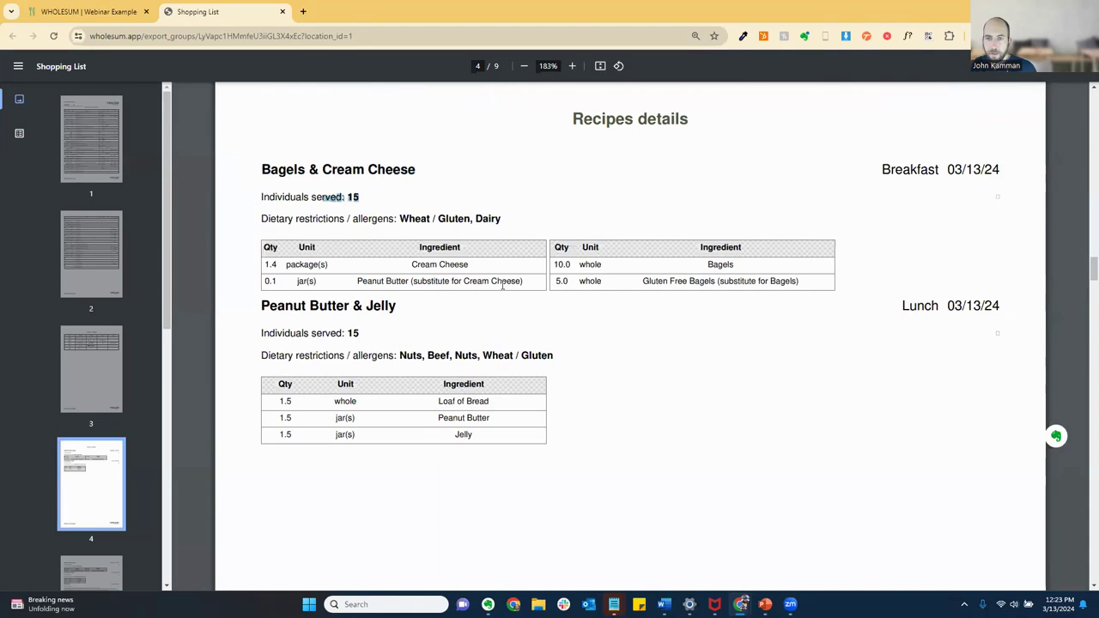
{"action": "left_click", "coordinate": [819, 288]}
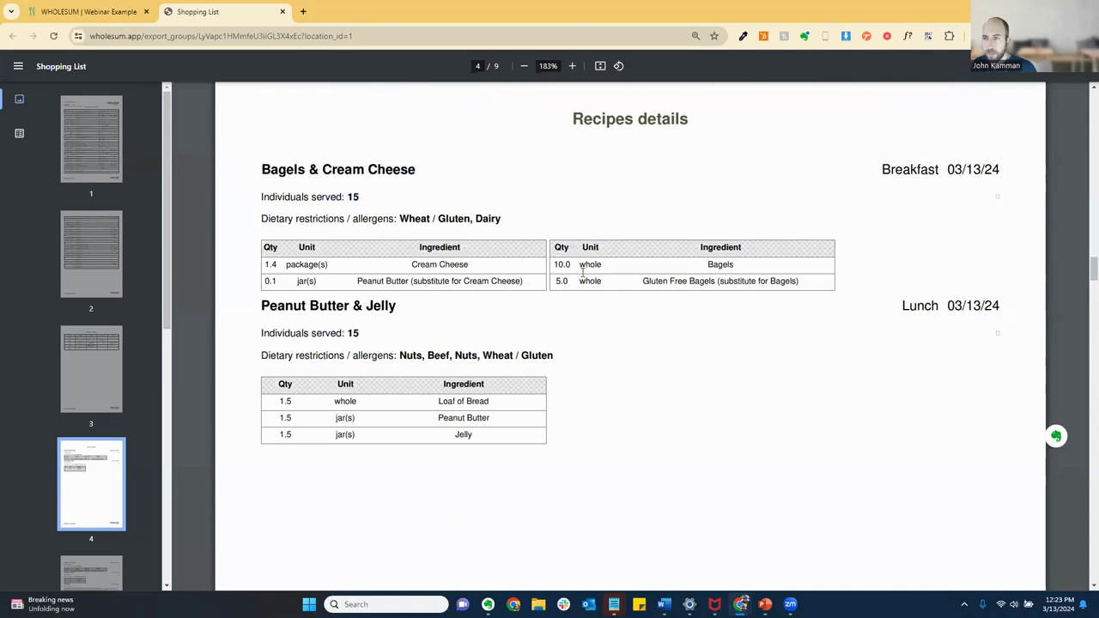
{"action": "left_click_drag", "start_coordinate": [638, 282], "coordinate": [661, 284]}
{"action": "left_click", "coordinate": [805, 283]}
{"action": "left_click", "coordinate": [748, 264]}
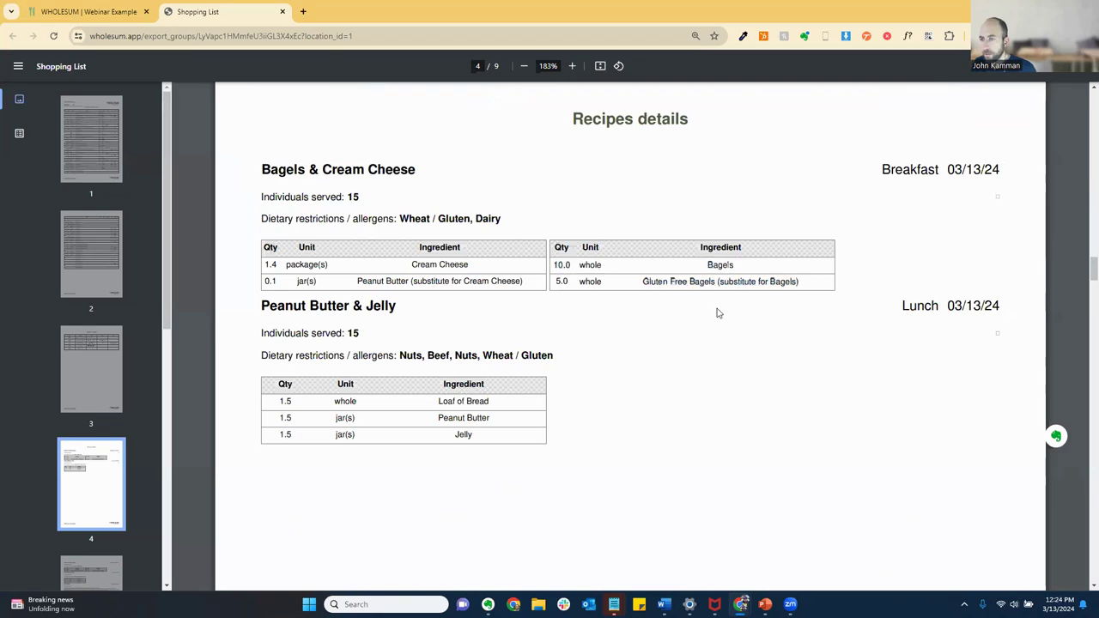
Step: Read the DO Lasagna cooking instructions and ingredient table in the PDF's recipe details
{"action": "scroll", "coordinate": [719, 314], "scroll_direction": "down", "scroll_amount": 10}
{"action": "scroll", "coordinate": [664, 366], "scroll_direction": "down", "scroll_amount": 7}
{"action": "scroll", "coordinate": [665, 367], "scroll_direction": "up", "scroll_amount": 3}
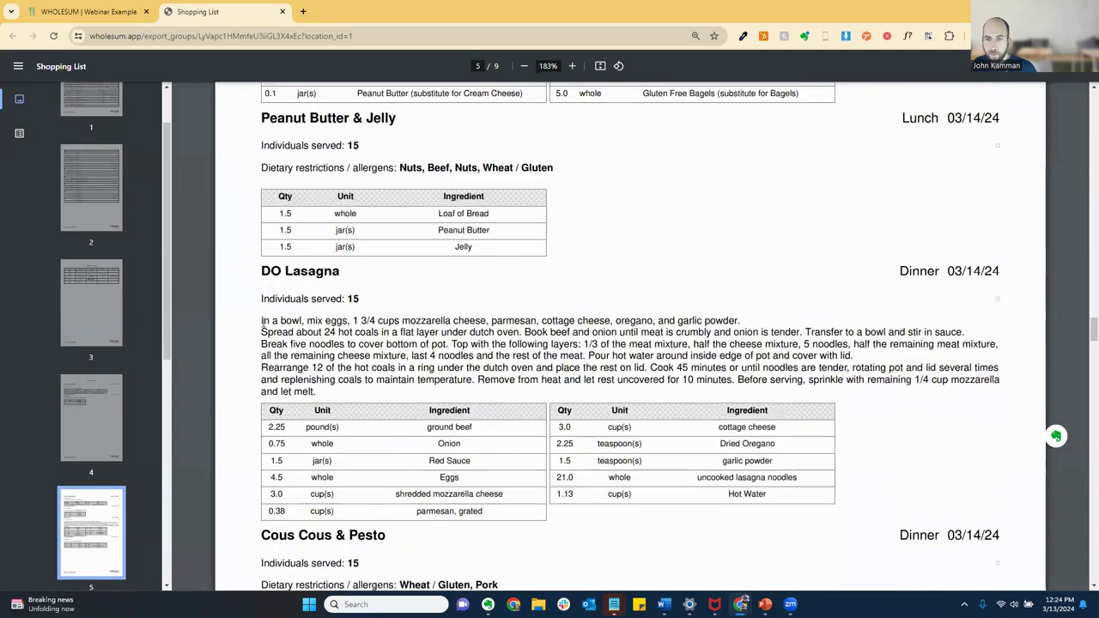
{"action": "left_click_drag", "start_coordinate": [274, 320], "coordinate": [369, 379]}
{"action": "left_click", "coordinate": [409, 374]}
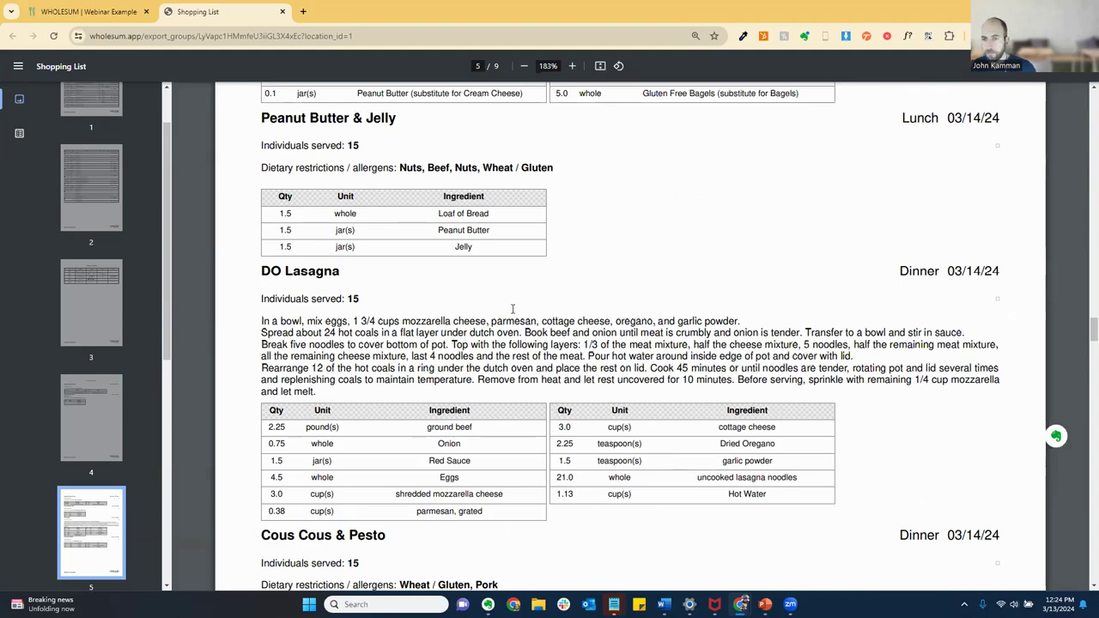
{"action": "scroll", "coordinate": [513, 309], "scroll_direction": "down", "scroll_amount": 5}
Step: Open the meal plan's Webinar_Example spreadsheet export in Excel, look over the shopping_list sheet and enable editing
{"action": "key", "text": "ctrl+shift+Tab"}
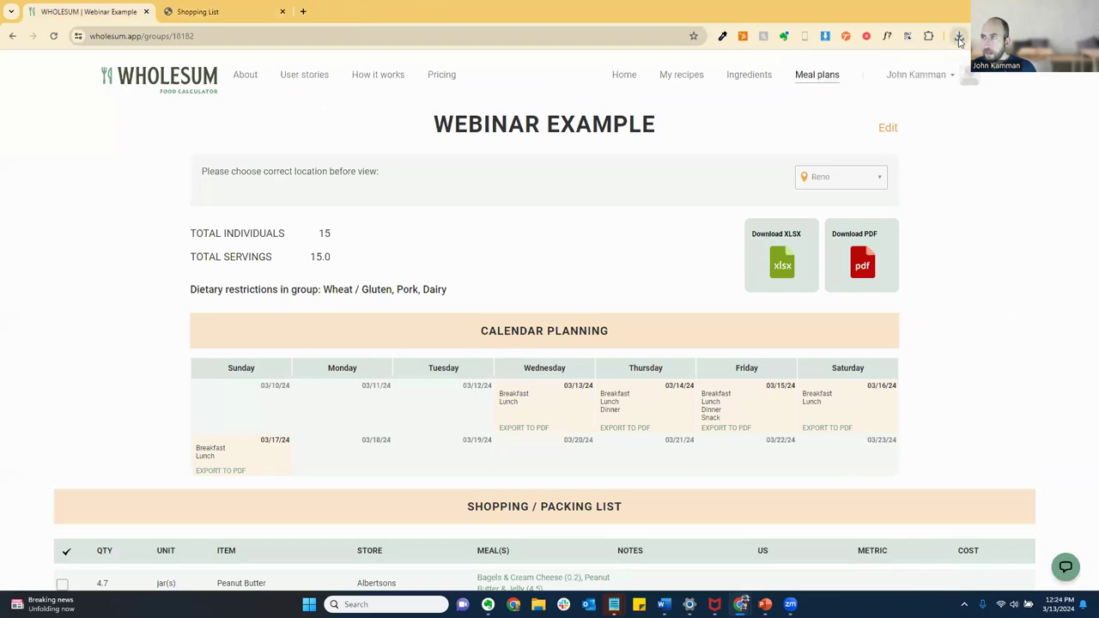
{"action": "left_click", "coordinate": [959, 38]}
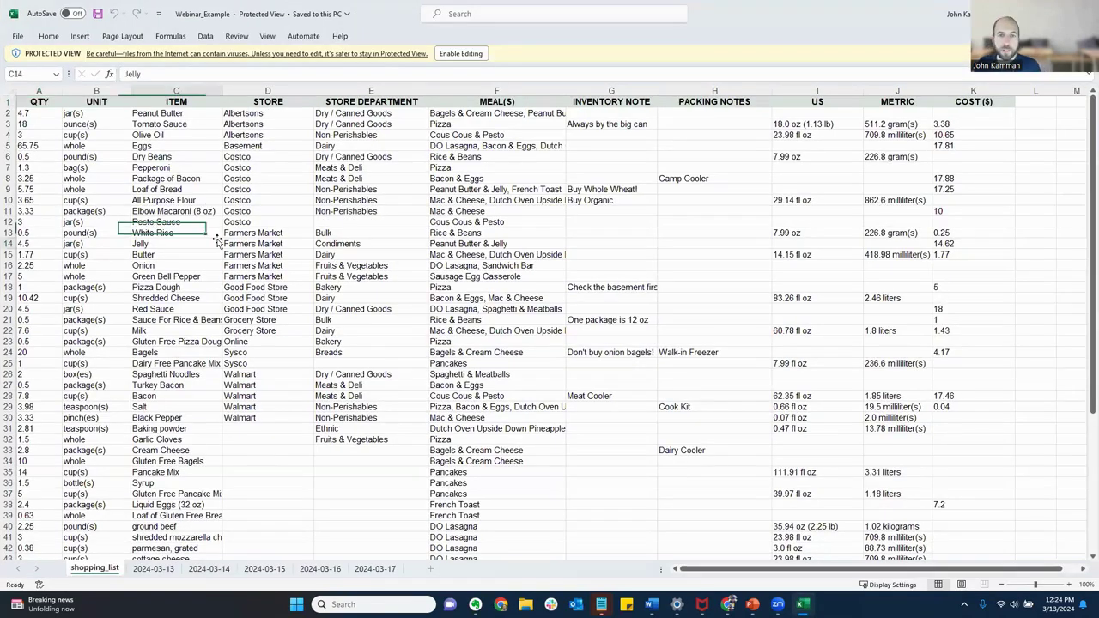
{"action": "left_click", "coordinate": [352, 234]}
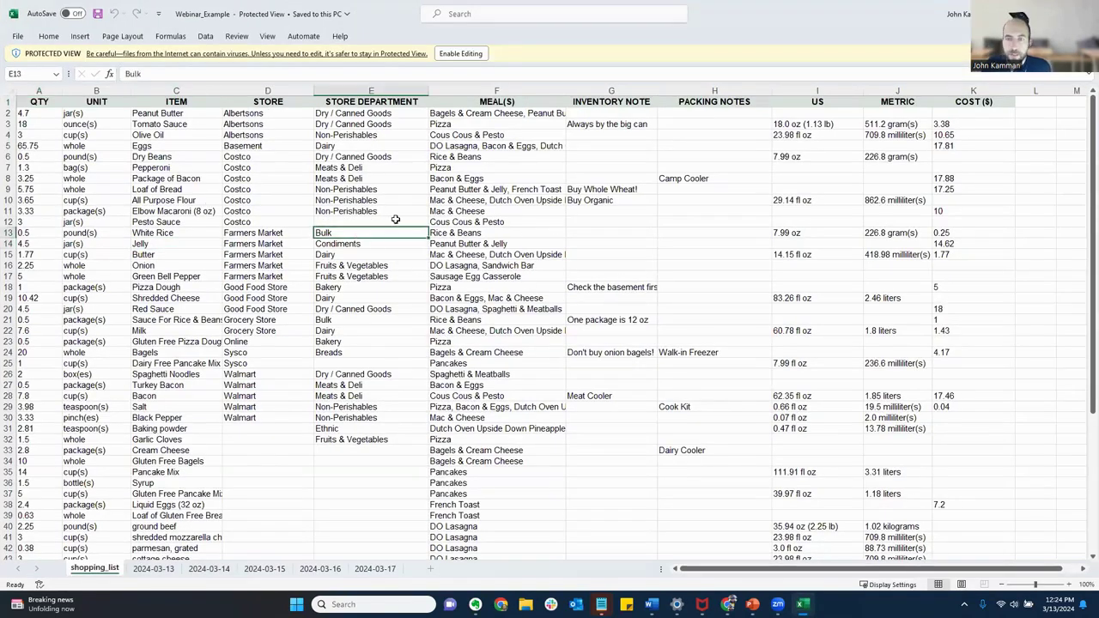
{"action": "scroll", "coordinate": [368, 277], "scroll_direction": "down", "scroll_amount": 5}
{"action": "scroll", "coordinate": [357, 305], "scroll_direction": "up", "scroll_amount": 5}
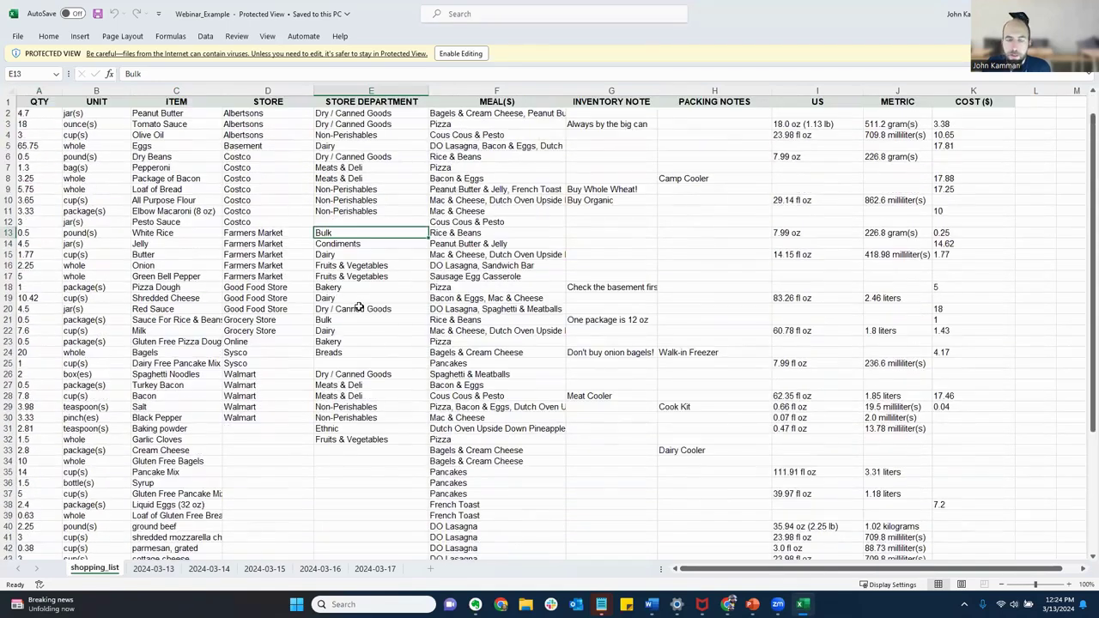
{"action": "left_click", "coordinate": [460, 54]}
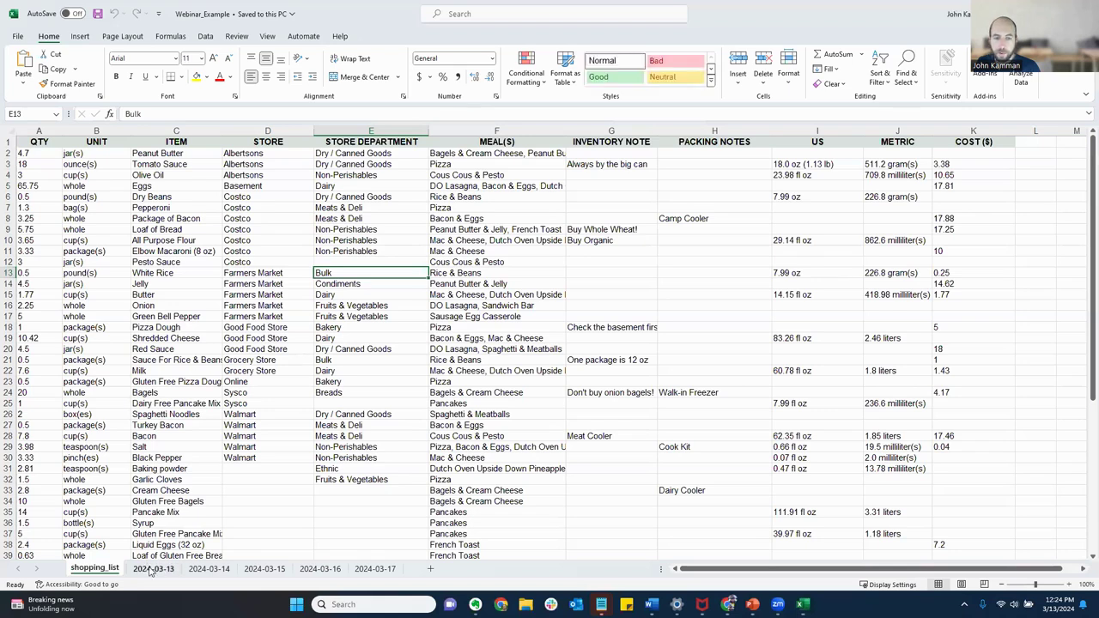
Step: Look over the 2024-03-13, 2024-03-14 and 2024-03-15 daily sheets and the full shopping_list sheet of the Webinar_Example workbook
{"action": "left_click", "coordinate": [152, 569]}
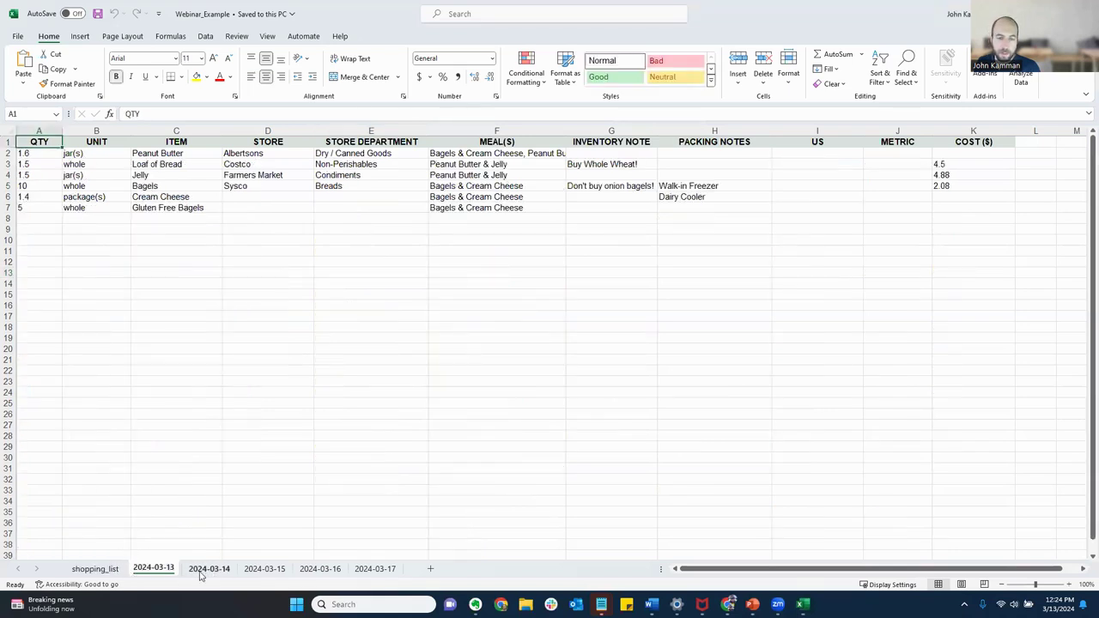
{"action": "left_click", "coordinate": [200, 572]}
{"action": "left_click", "coordinate": [262, 571]}
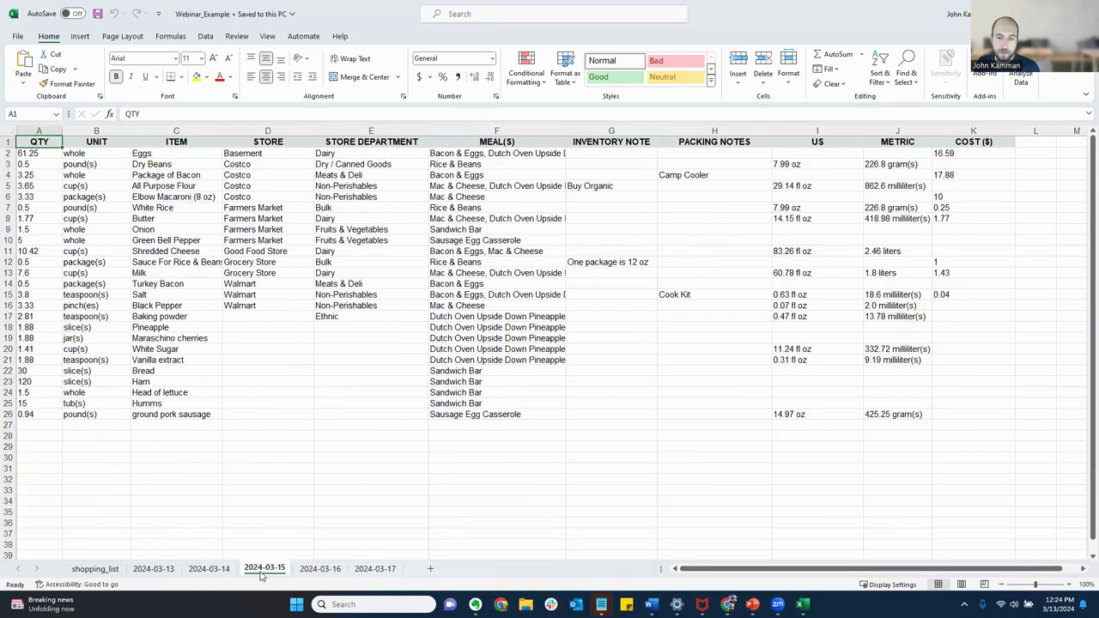
{"action": "left_click", "coordinate": [93, 572]}
{"action": "scroll", "coordinate": [487, 442], "scroll_direction": "down", "scroll_amount": 8}
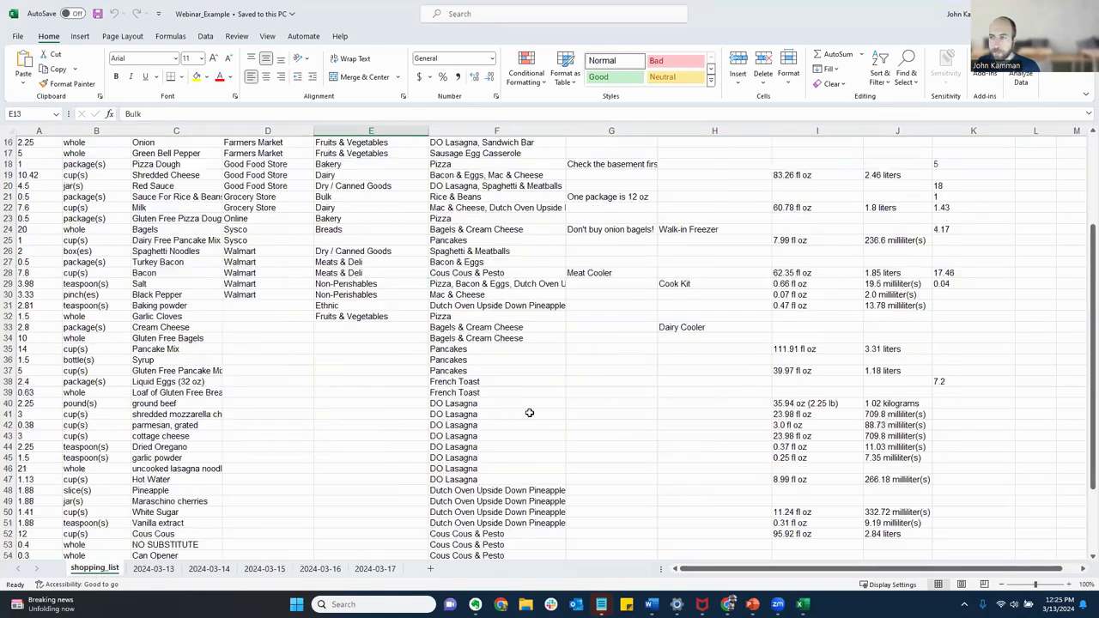
{"action": "scroll", "coordinate": [486, 442], "scroll_direction": "up", "scroll_amount": 8}
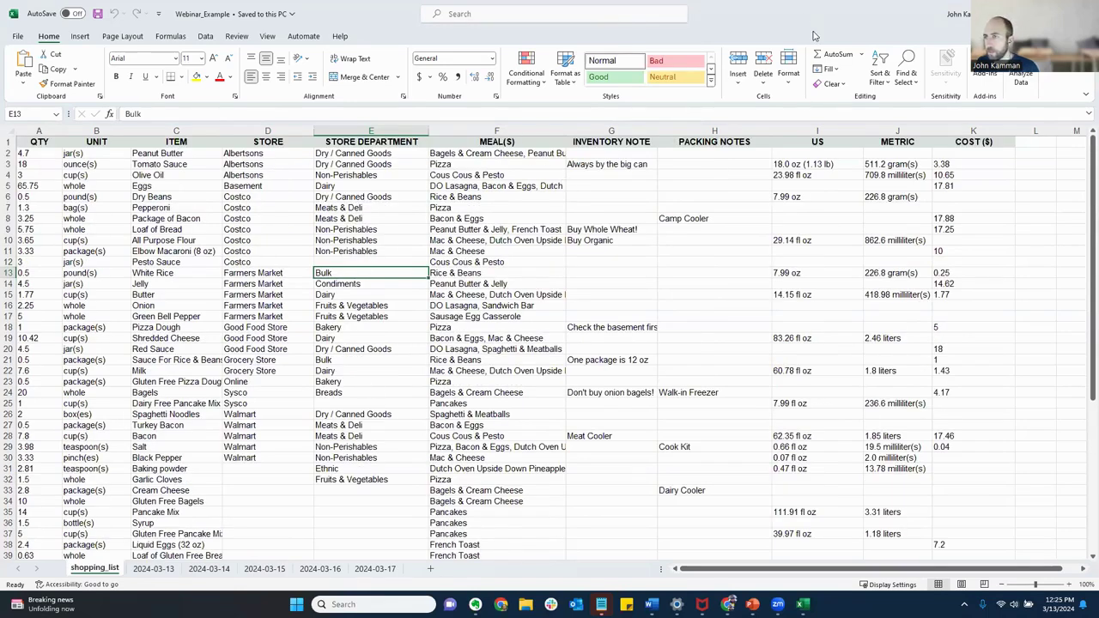
Step: Switch to the Webinar Example meal plan in the browser and check off Peanut Butter, Tomato Sauce, Olive Oil and Eggs in its shopping list
{"action": "key", "text": "alt+Tab"}
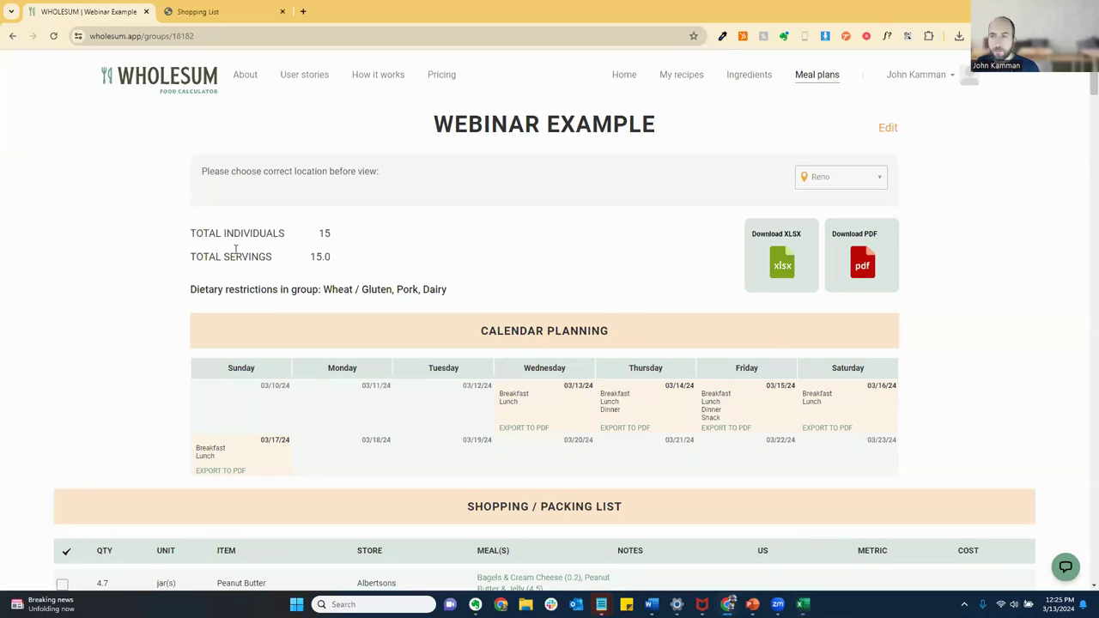
{"action": "scroll", "coordinate": [182, 251], "scroll_direction": "down", "scroll_amount": 1}
{"action": "scroll", "coordinate": [182, 252], "scroll_direction": "down", "scroll_amount": 3}
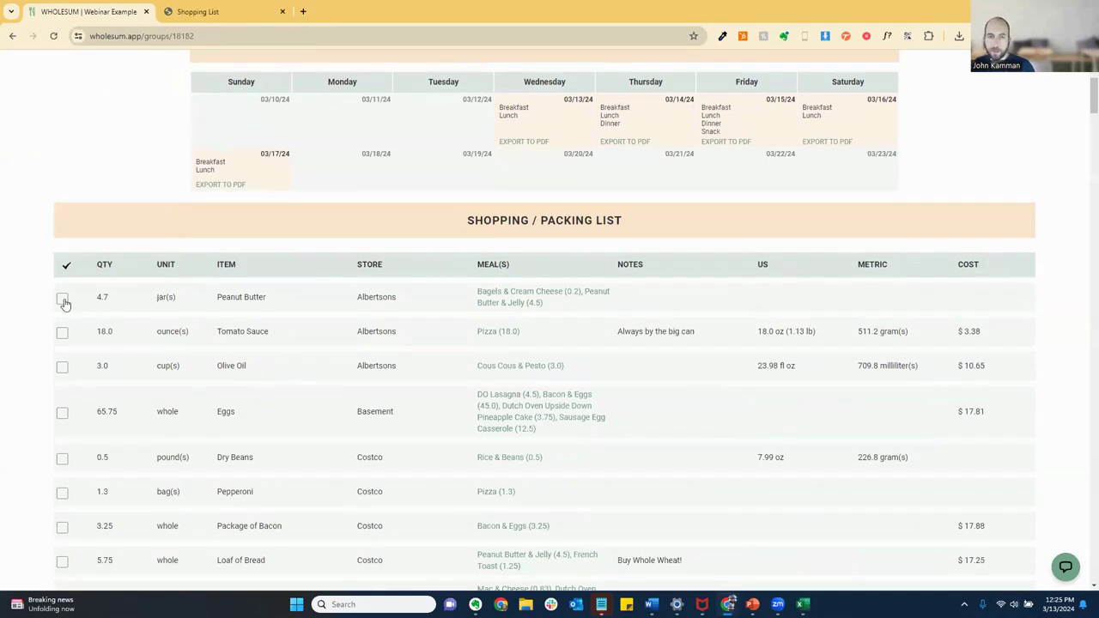
{"action": "scroll", "coordinate": [403, 314], "scroll_direction": "down", "scroll_amount": 1}
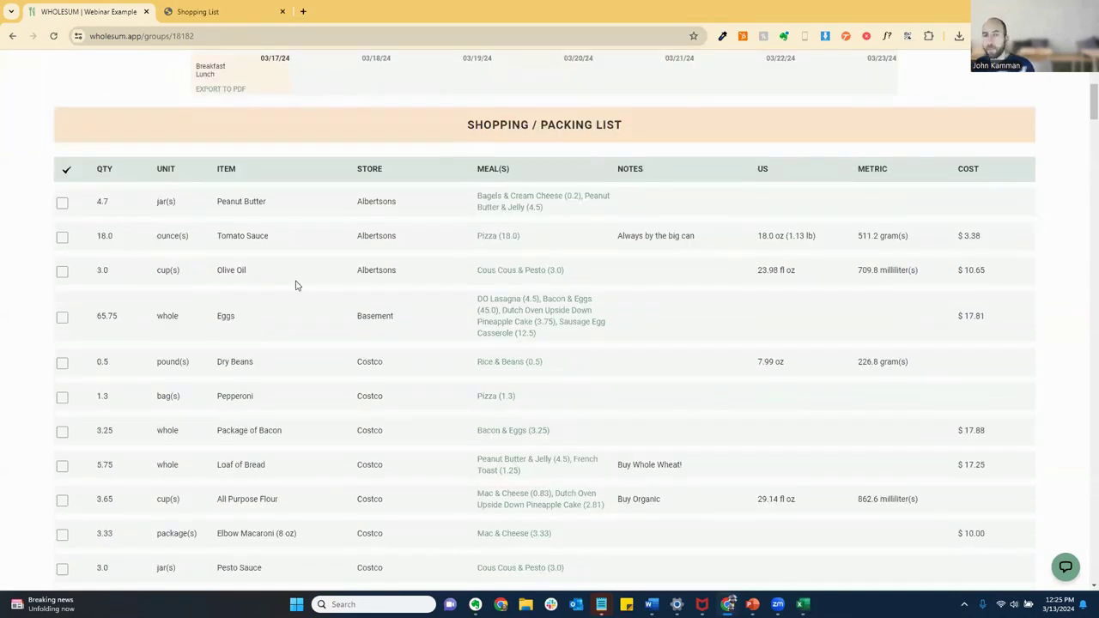
{"action": "left_click", "coordinate": [68, 206]}
{"action": "left_click", "coordinate": [65, 241]}
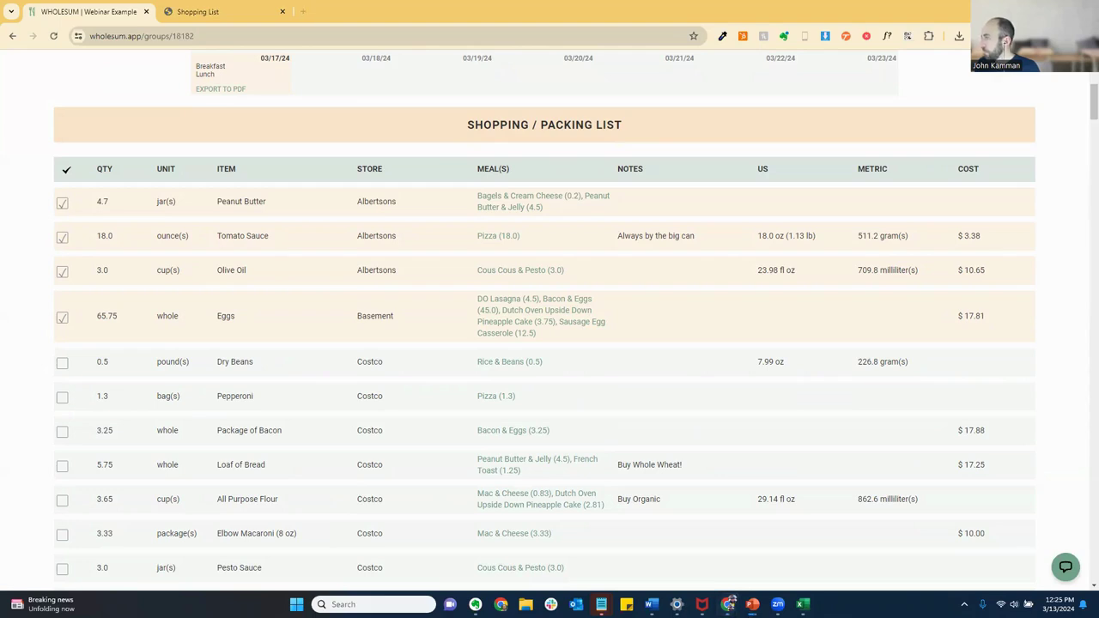
Step: Switch to the PowerPoint Welcome slide and review its agenda, highlighting the items under Introduction to basic menu planning
{"action": "key", "text": "alt+Tab"}
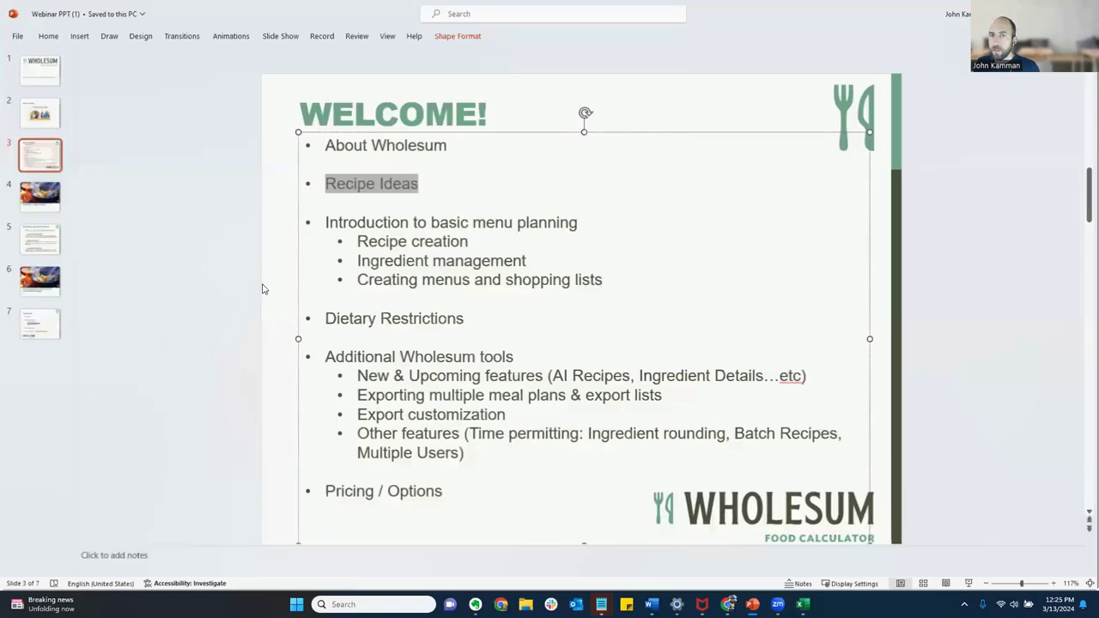
{"action": "left_click_drag", "start_coordinate": [603, 280], "coordinate": [327, 221]}
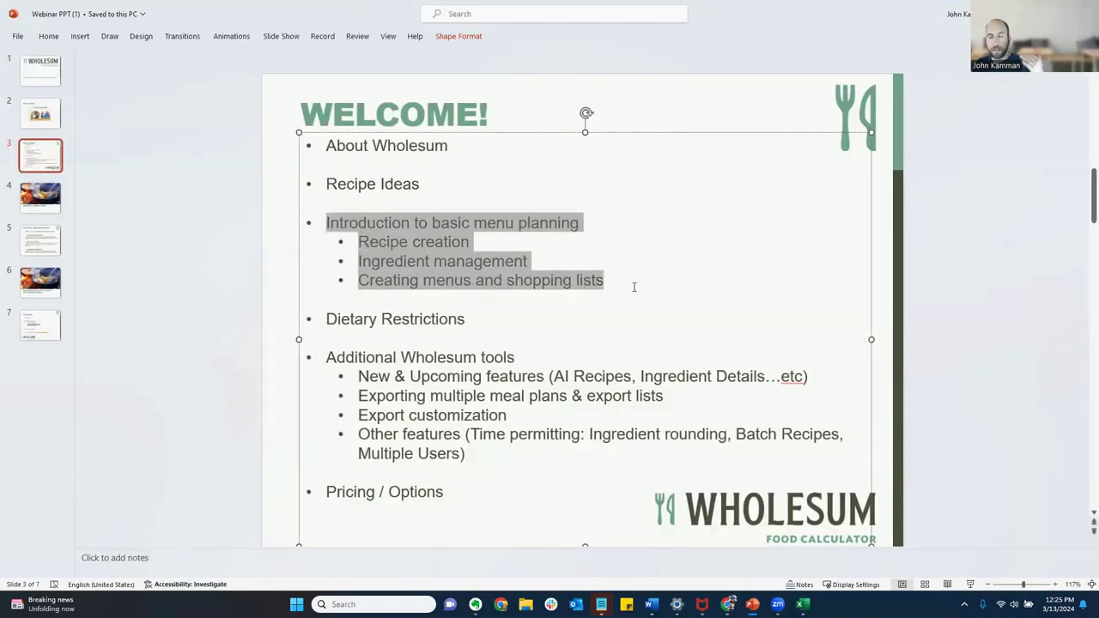
{"action": "left_click", "coordinate": [634, 287]}
{"action": "key", "text": "ctrl+z"}
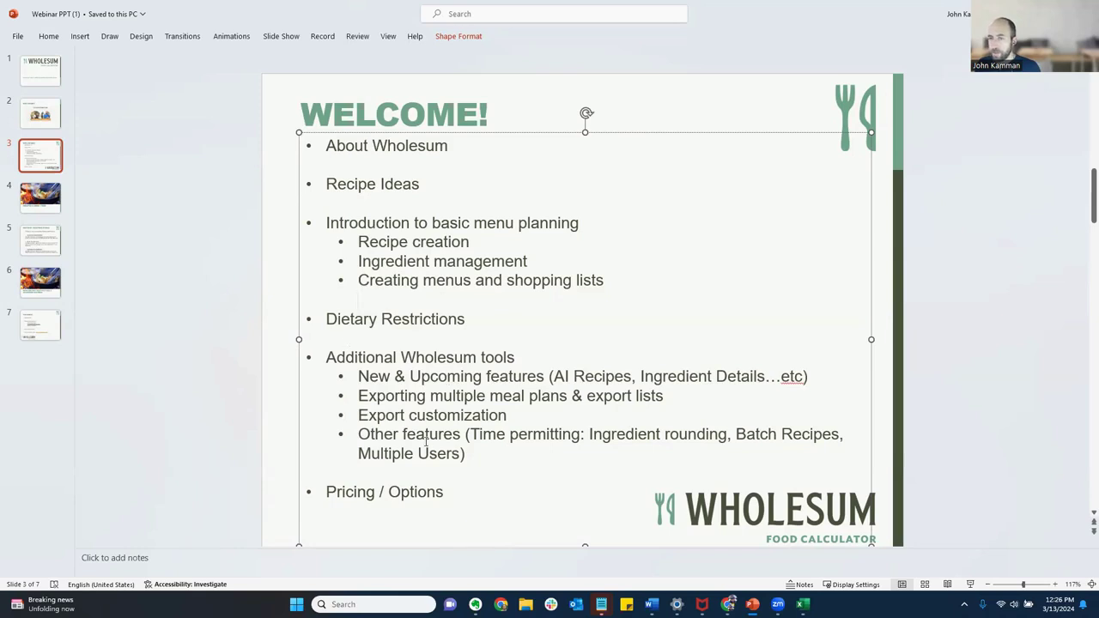
{"action": "left_click", "coordinate": [494, 454]}
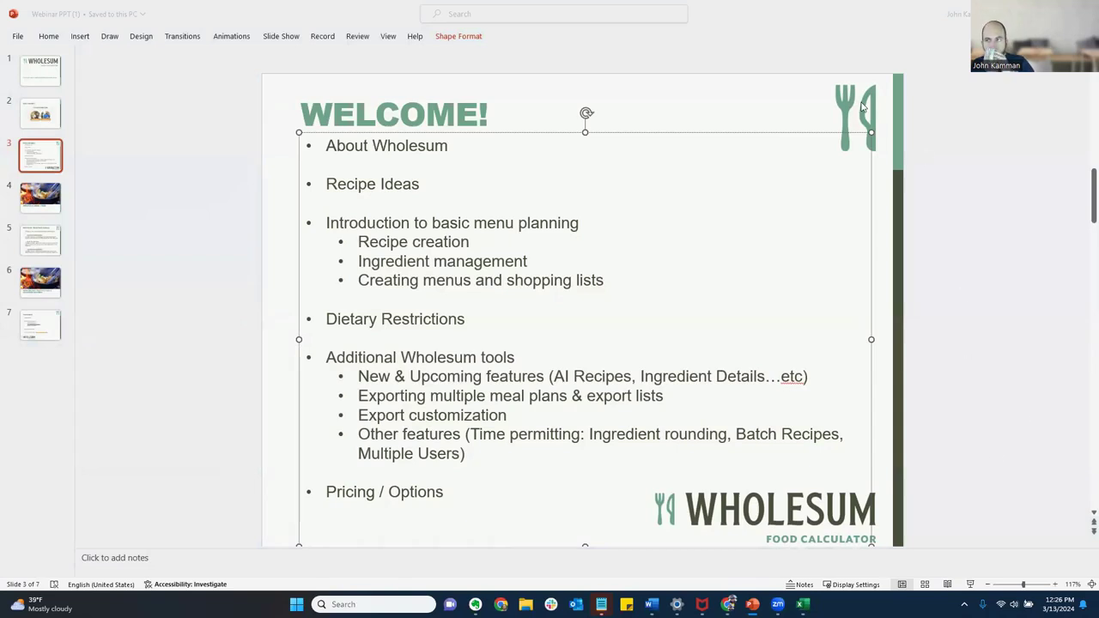
{"action": "left_click", "coordinate": [841, 28]}
Step: Return to Wholesum in the browser, view the My Meal Plans list and open the Ingredients page
{"action": "key", "text": "alt+Tab"}
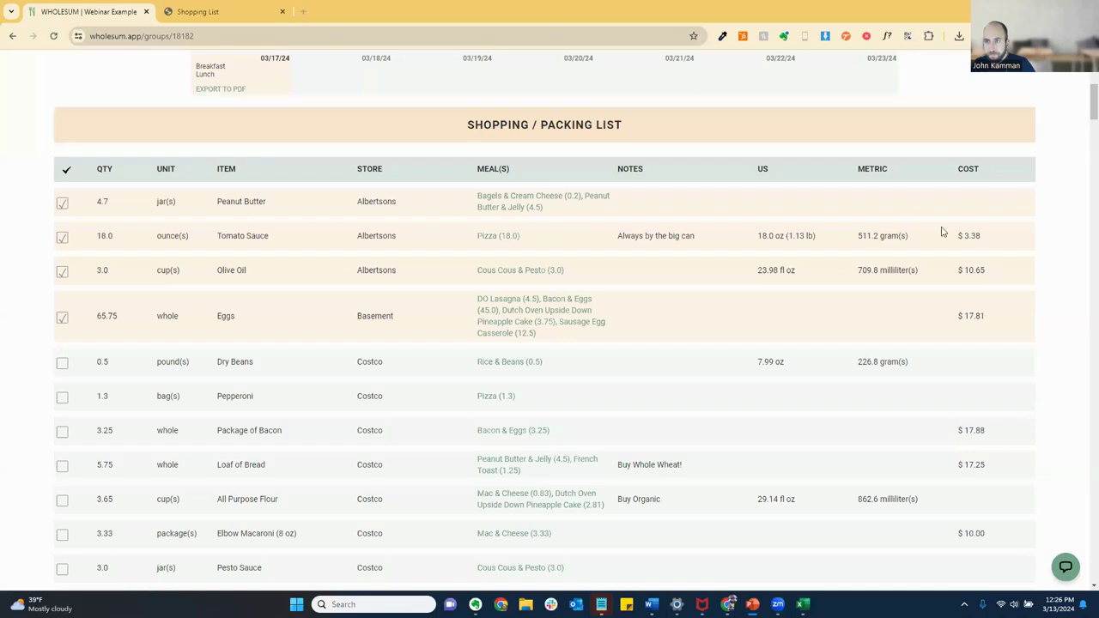
{"action": "scroll", "coordinate": [575, 225], "scroll_direction": "up", "scroll_amount": 5}
{"action": "left_click", "coordinate": [624, 75]}
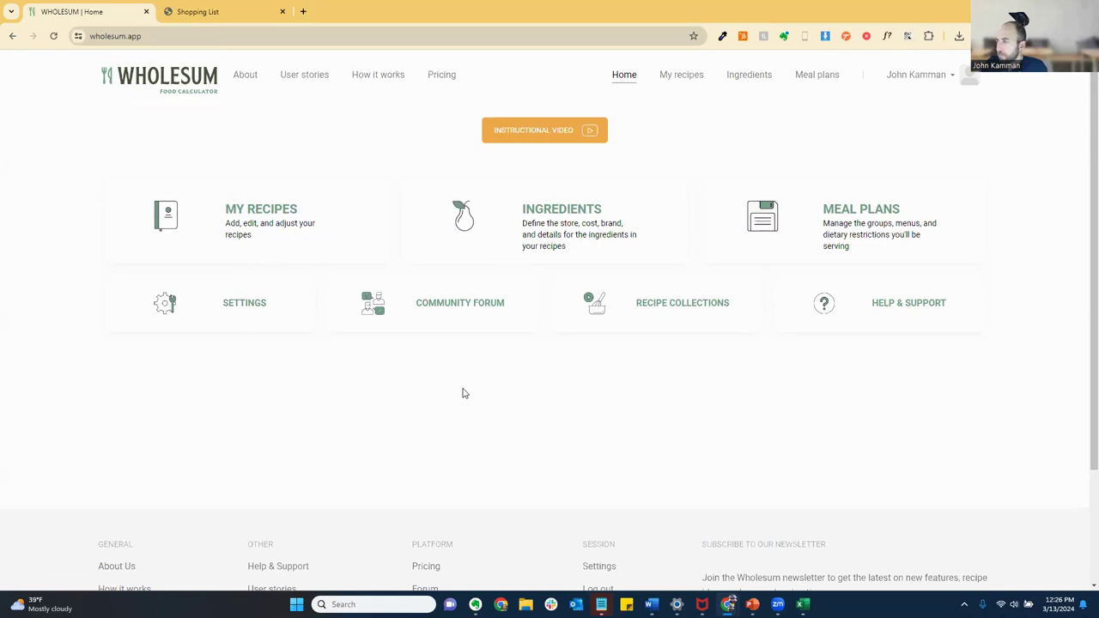
{"action": "left_click", "coordinate": [856, 218]}
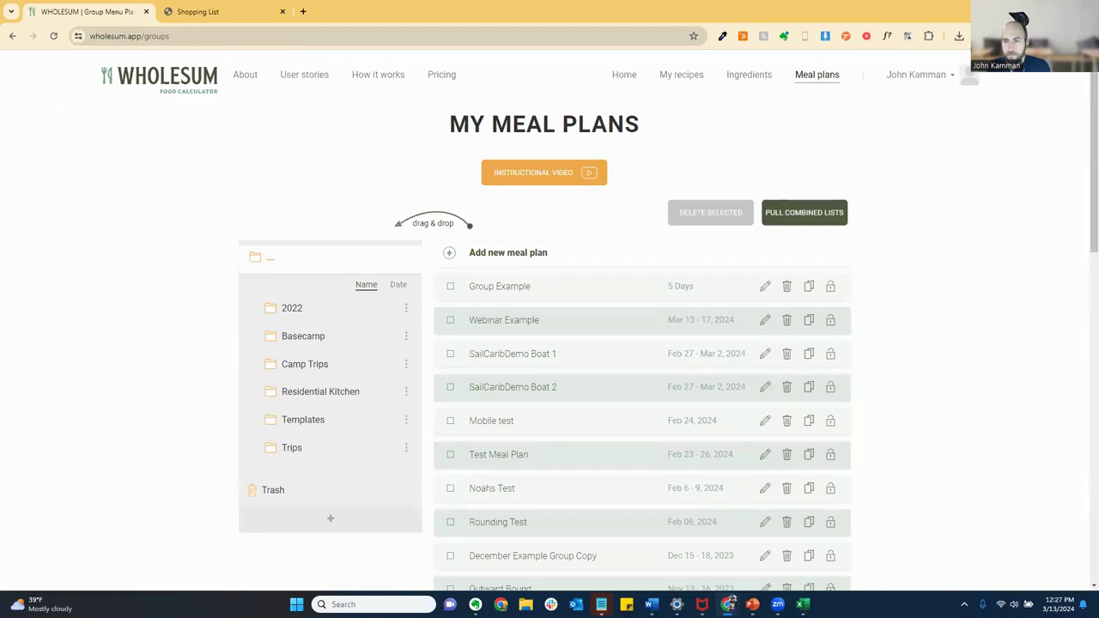
{"action": "left_click", "coordinate": [625, 74]}
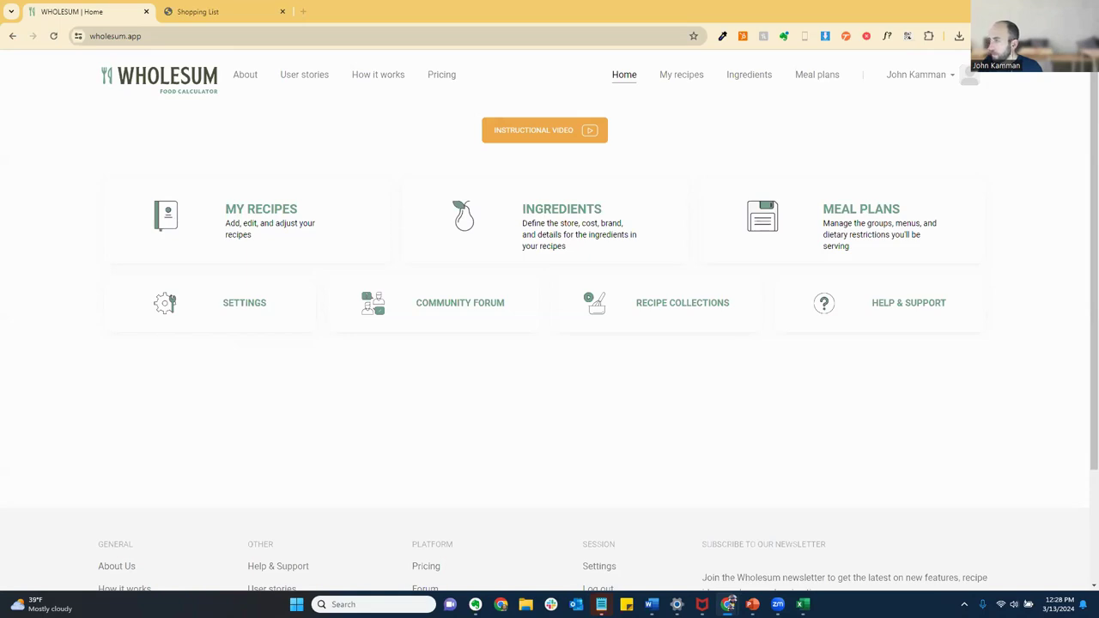
{"action": "left_click", "coordinate": [541, 230]}
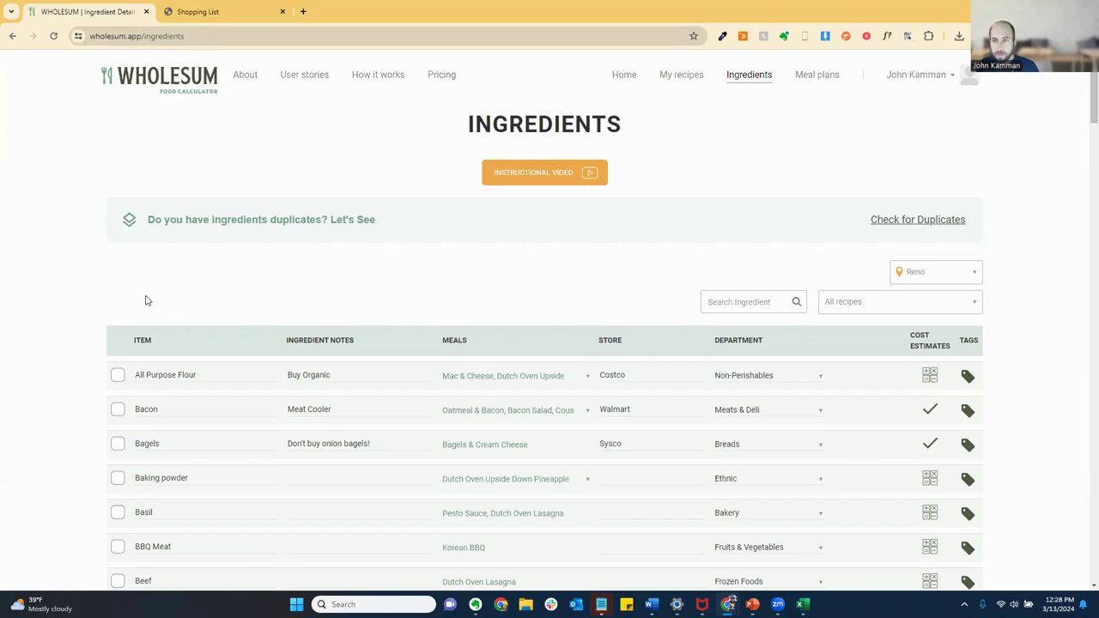
Step: Try merging the Black Pepper and Black Pepper Shaker ingredients, dismiss the merge and clear the selection
{"action": "scroll", "coordinate": [142, 393], "scroll_direction": "down", "scroll_amount": 2}
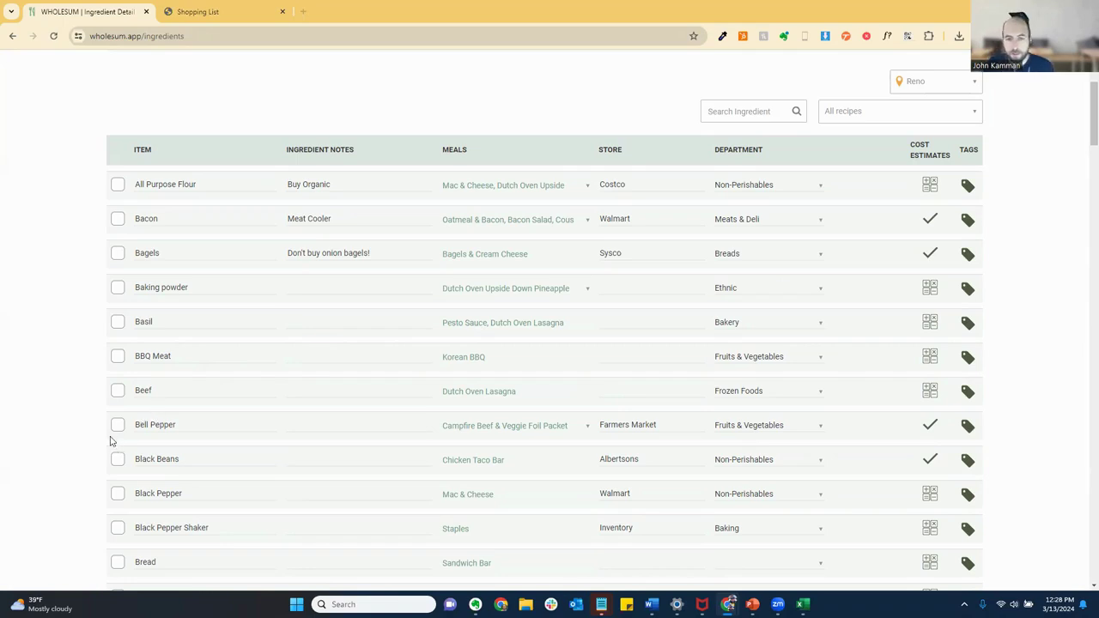
{"action": "scroll", "coordinate": [133, 465], "scroll_direction": "down", "scroll_amount": 1}
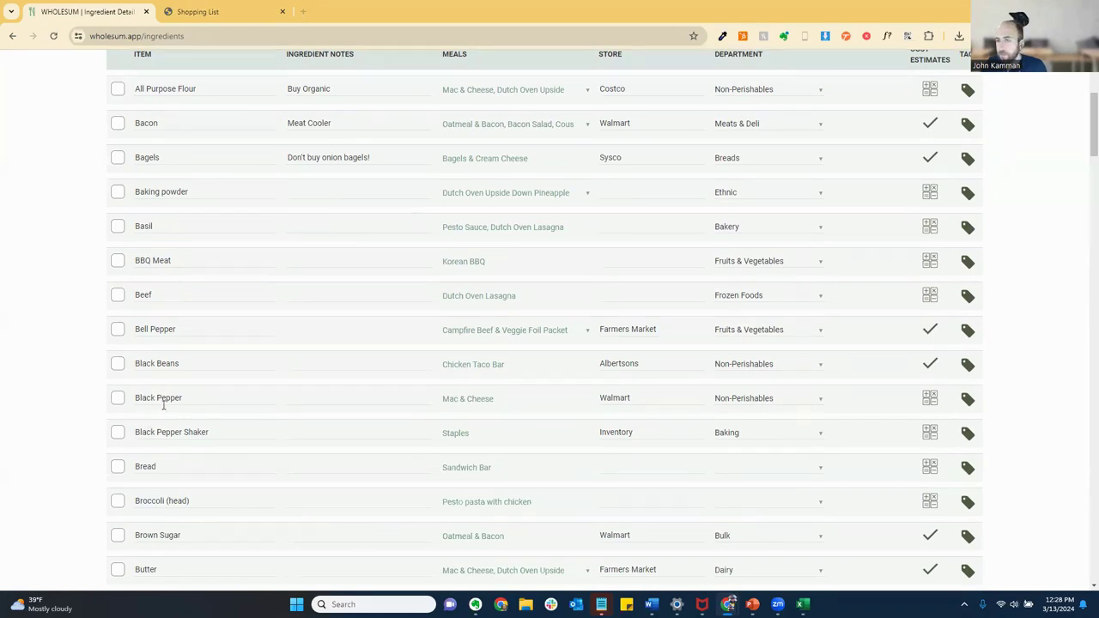
{"action": "left_click", "coordinate": [117, 432]}
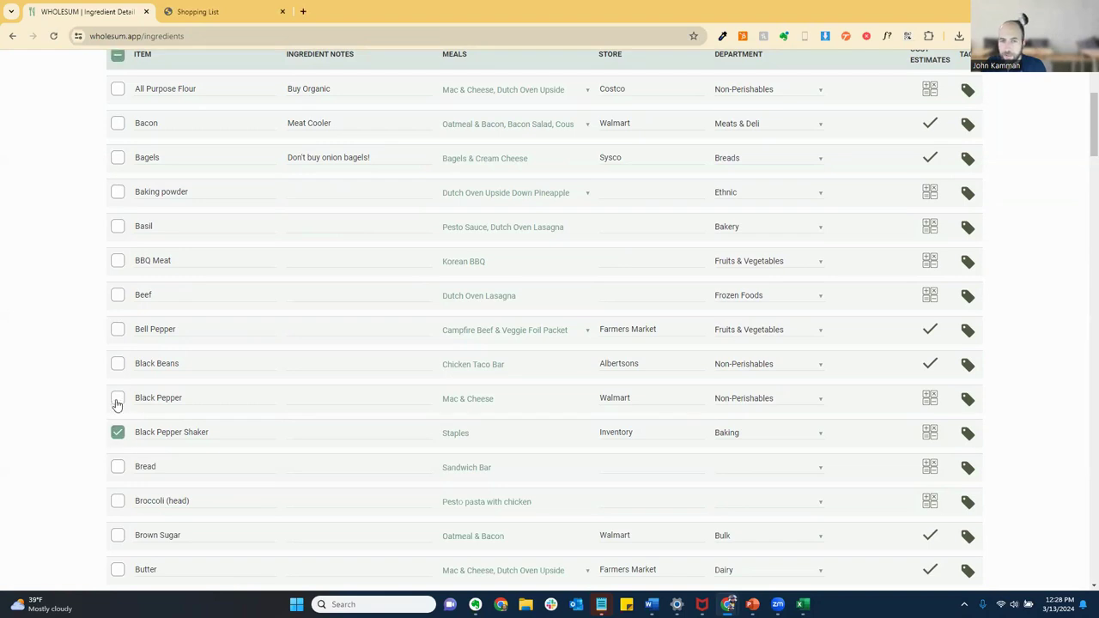
{"action": "left_click", "coordinate": [118, 398]}
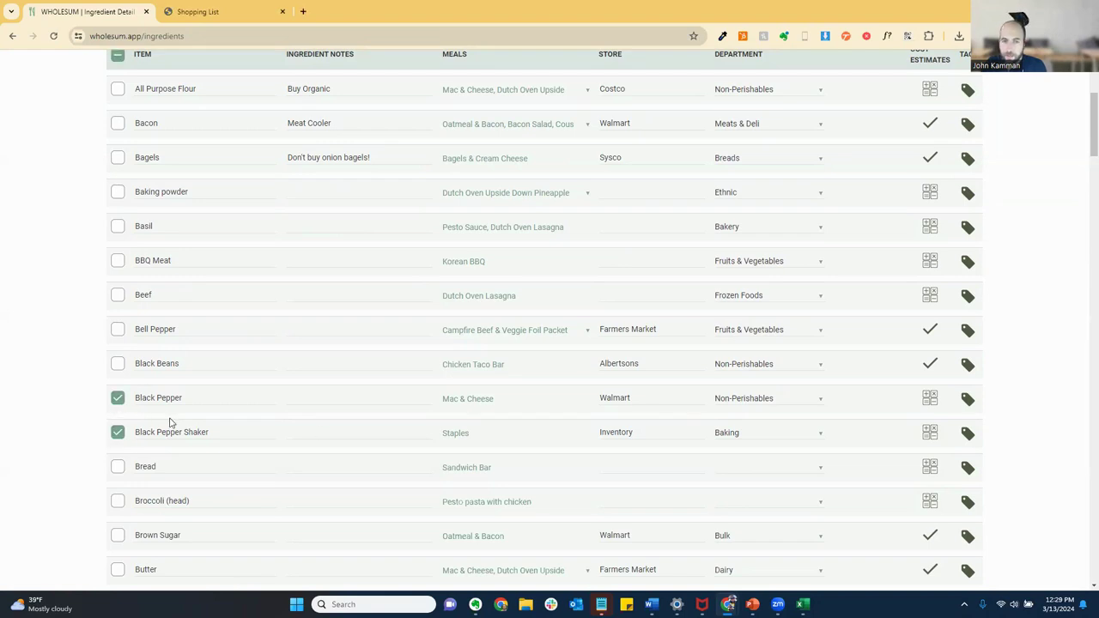
{"action": "scroll", "coordinate": [290, 432], "scroll_direction": "up", "scroll_amount": 4}
{"action": "left_click", "coordinate": [636, 304]}
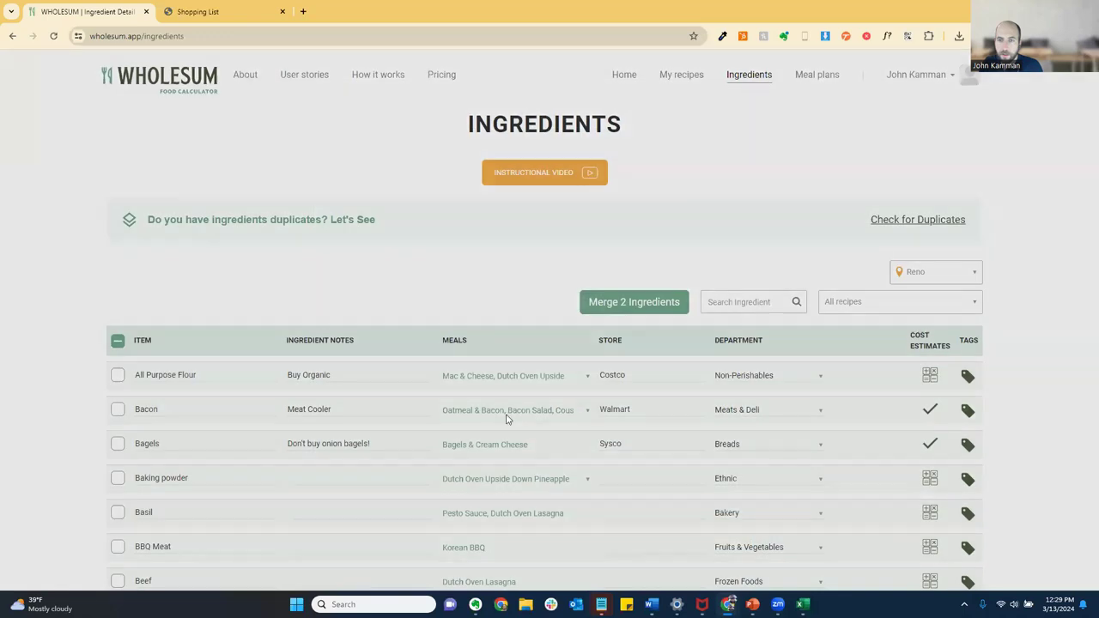
{"action": "left_click", "coordinate": [759, 101]}
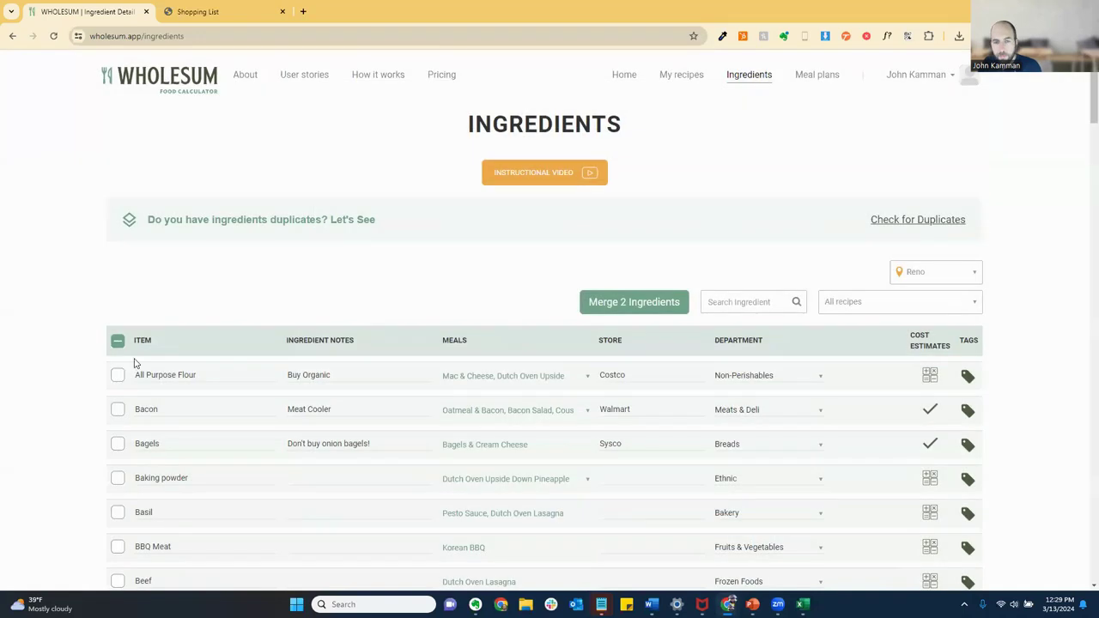
{"action": "left_click", "coordinate": [117, 341]}
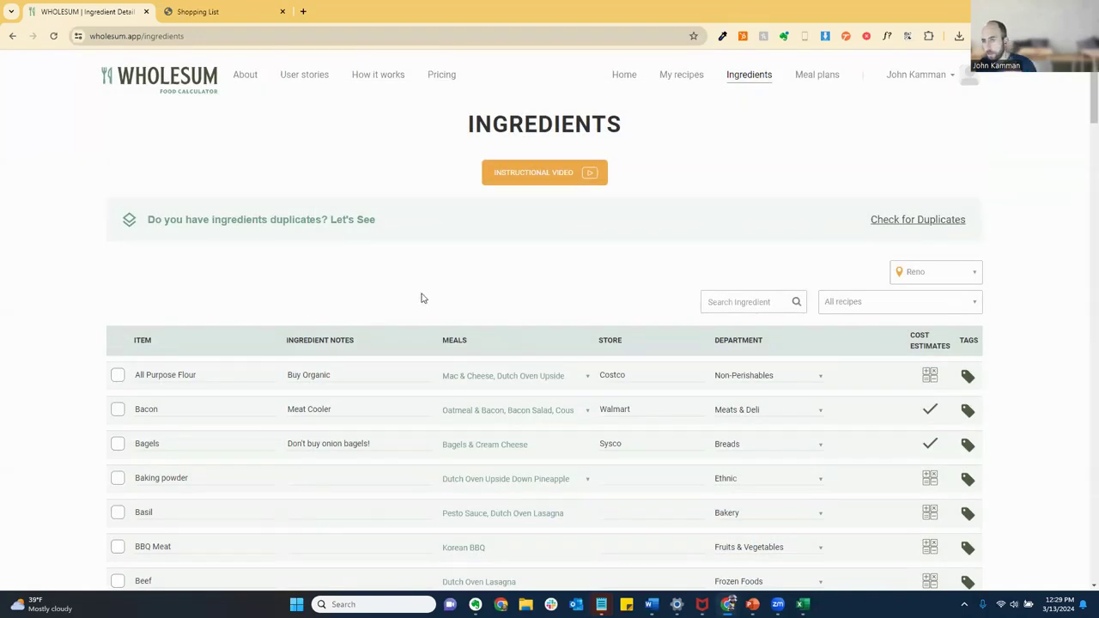
Step: Look through the whole ingredient list for possible duplicates, highlighting the Black Beans item name
{"action": "scroll", "coordinate": [172, 425], "scroll_direction": "down", "scroll_amount": 1}
{"action": "scroll", "coordinate": [119, 421], "scroll_direction": "down", "scroll_amount": 2}
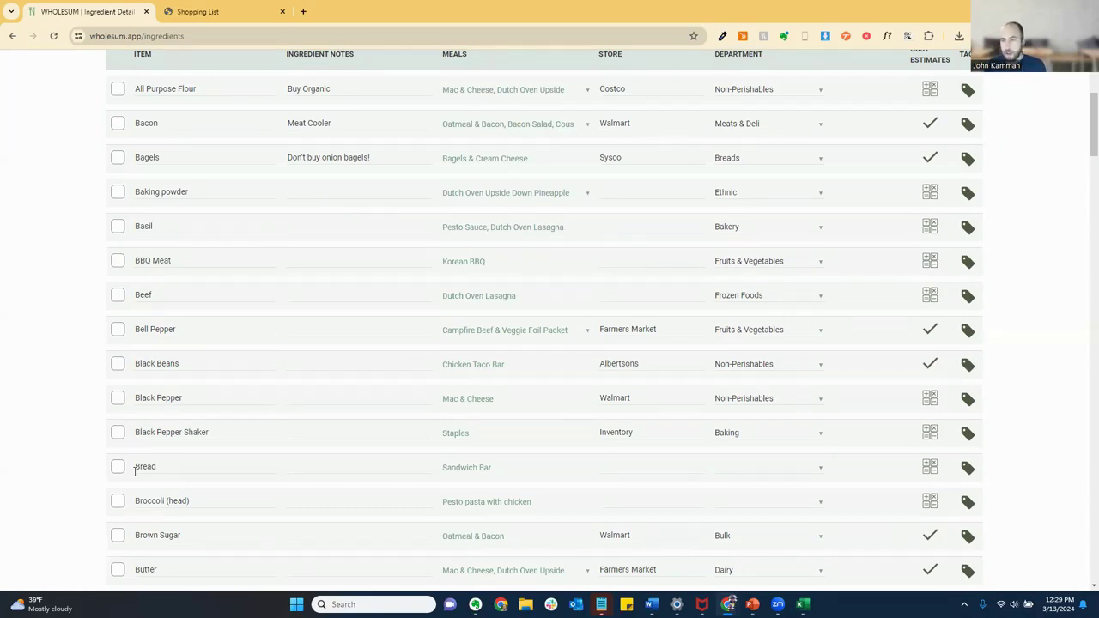
{"action": "triple_click", "coordinate": [177, 363]}
{"action": "left_click", "coordinate": [180, 363]}
{"action": "left_click_drag", "start_coordinate": [181, 363], "coordinate": [120, 361]}
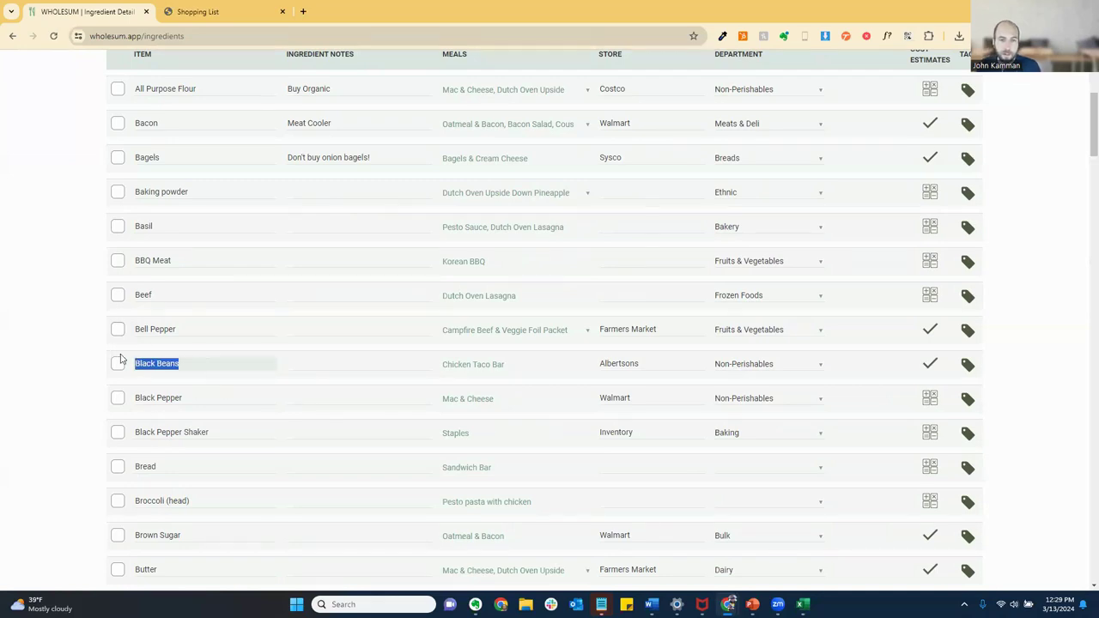
{"action": "scroll", "coordinate": [444, 248], "scroll_direction": "up", "scroll_amount": 3}
{"action": "scroll", "coordinate": [409, 392], "scroll_direction": "down", "scroll_amount": 15}
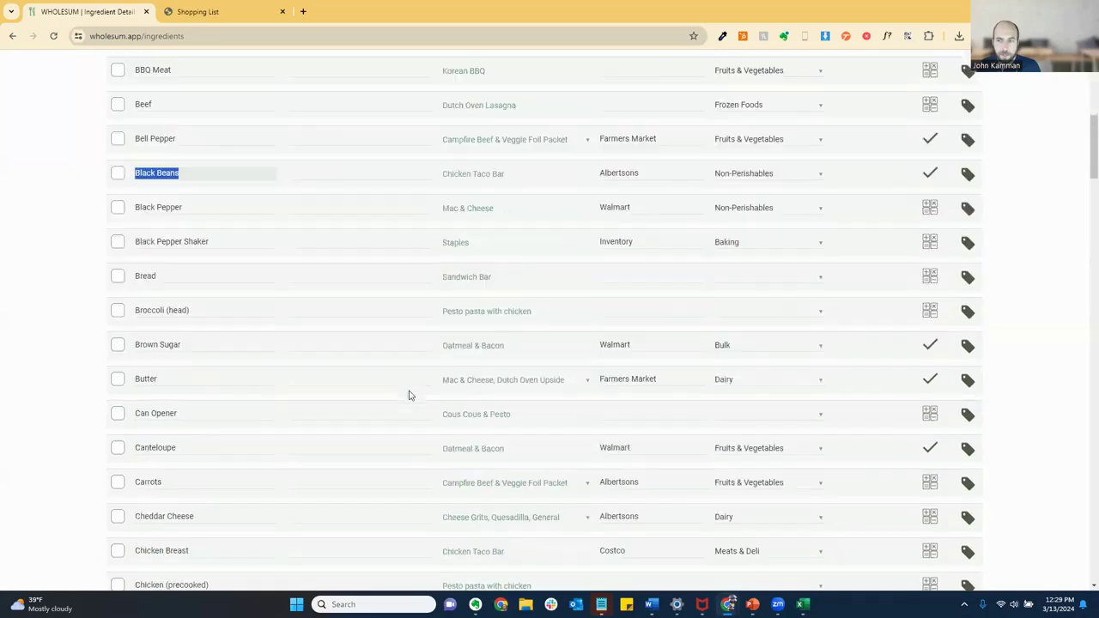
{"action": "scroll", "coordinate": [409, 427], "scroll_direction": "down", "scroll_amount": 12}
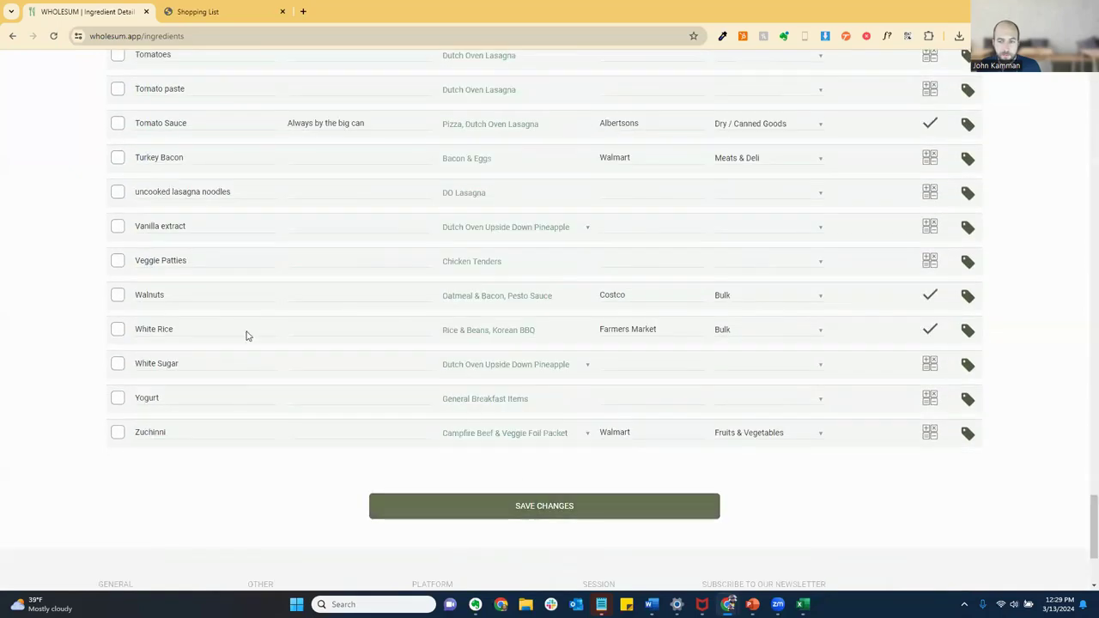
{"action": "scroll", "coordinate": [248, 335], "scroll_direction": "up", "scroll_amount": 20}
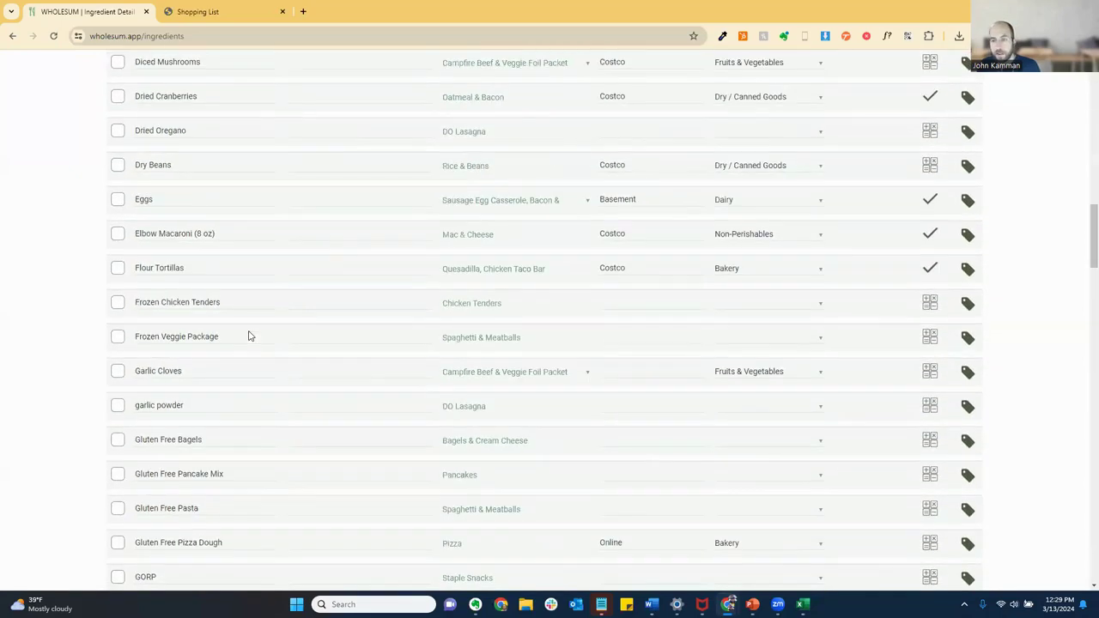
{"action": "scroll", "coordinate": [263, 339], "scroll_direction": "up", "scroll_amount": 8}
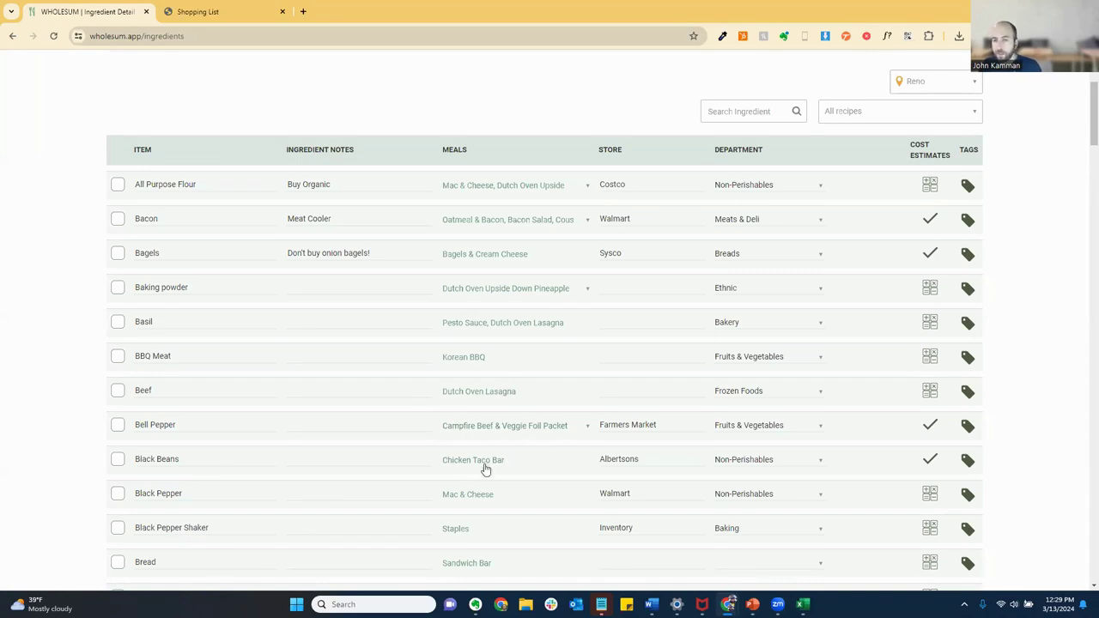
{"action": "scroll", "coordinate": [695, 380], "scroll_direction": "up", "scroll_amount": 1}
{"action": "scroll", "coordinate": [679, 343], "scroll_direction": "up", "scroll_amount": 3}
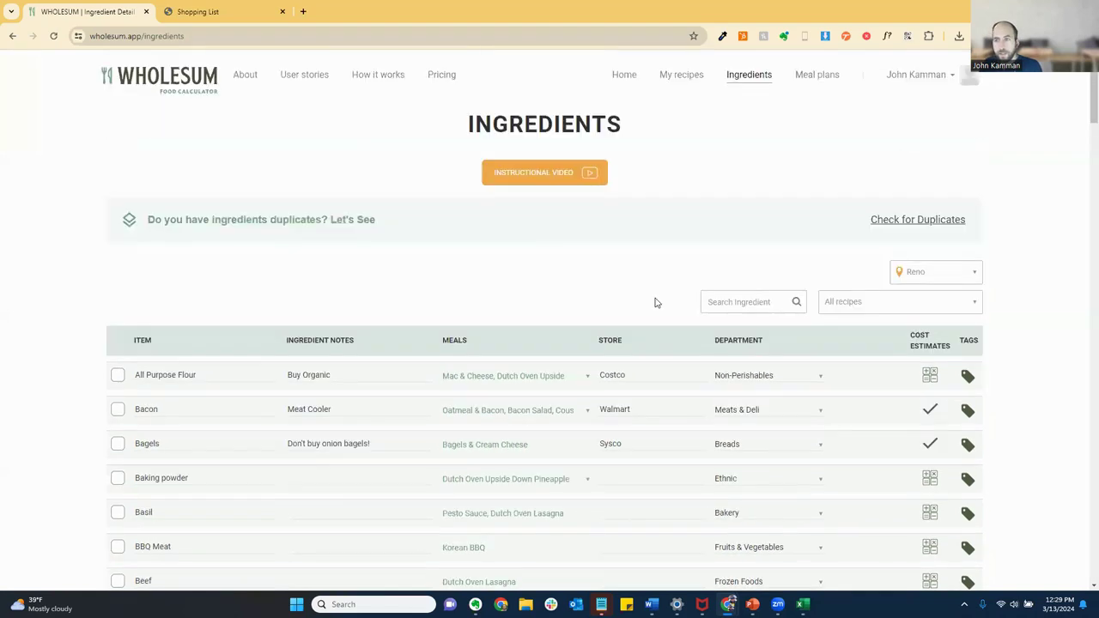
{"action": "scroll", "coordinate": [249, 414], "scroll_direction": "down", "scroll_amount": 3}
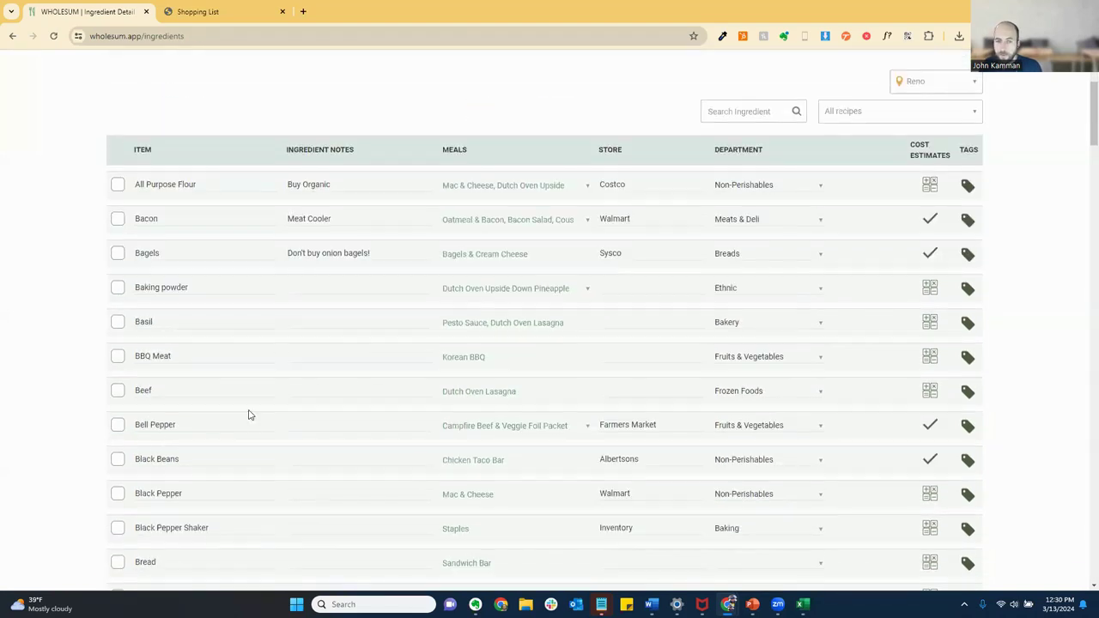
{"action": "left_click", "coordinate": [116, 460]}
{"action": "left_click", "coordinate": [116, 460]}
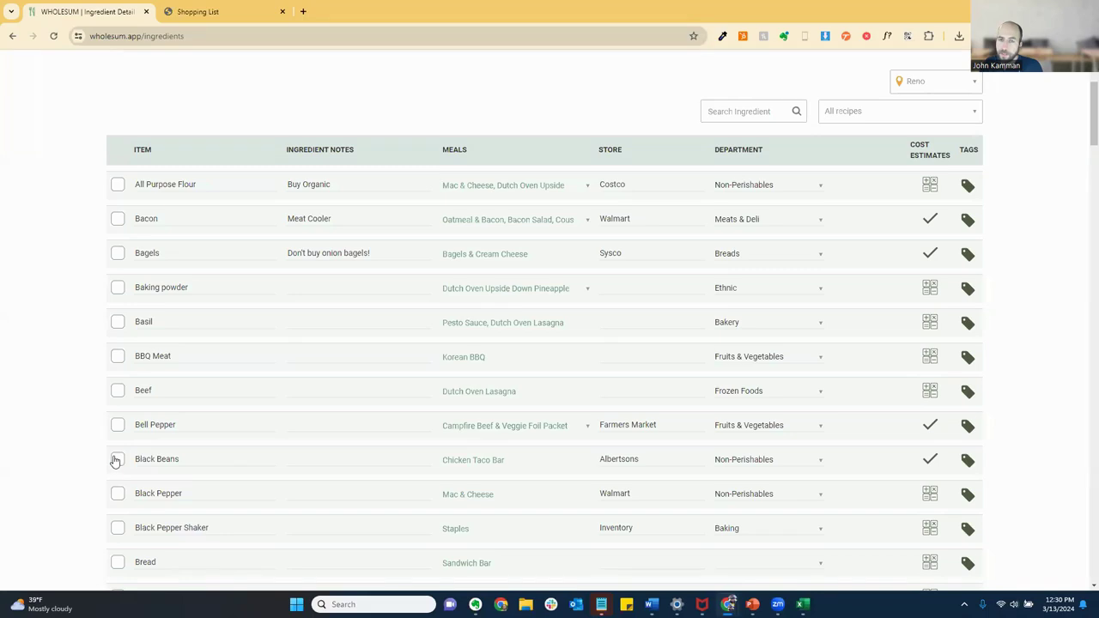
{"action": "left_click_drag", "start_coordinate": [206, 461], "coordinate": [87, 464]}
{"action": "left_click", "coordinate": [45, 463]}
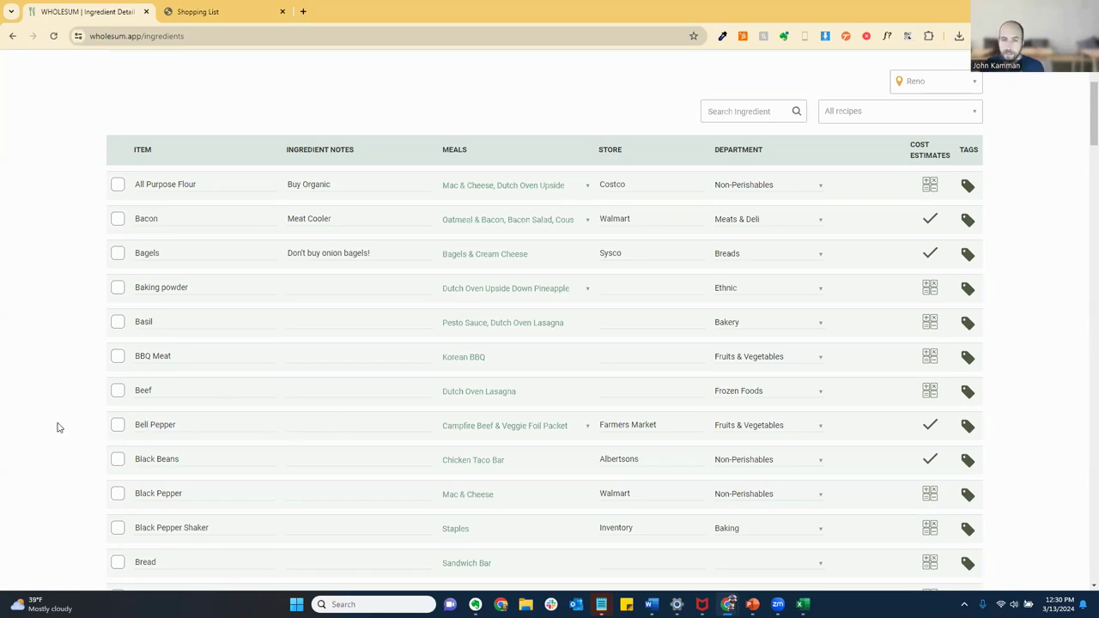
Step: Try merging the Bell Pepper and Black Beans ingredients using can(s) as the whole unit, and dismiss the merge
{"action": "left_click", "coordinate": [118, 425]}
{"action": "left_click", "coordinate": [118, 459]}
{"action": "scroll", "coordinate": [636, 377], "scroll_direction": "up", "scroll_amount": 3}
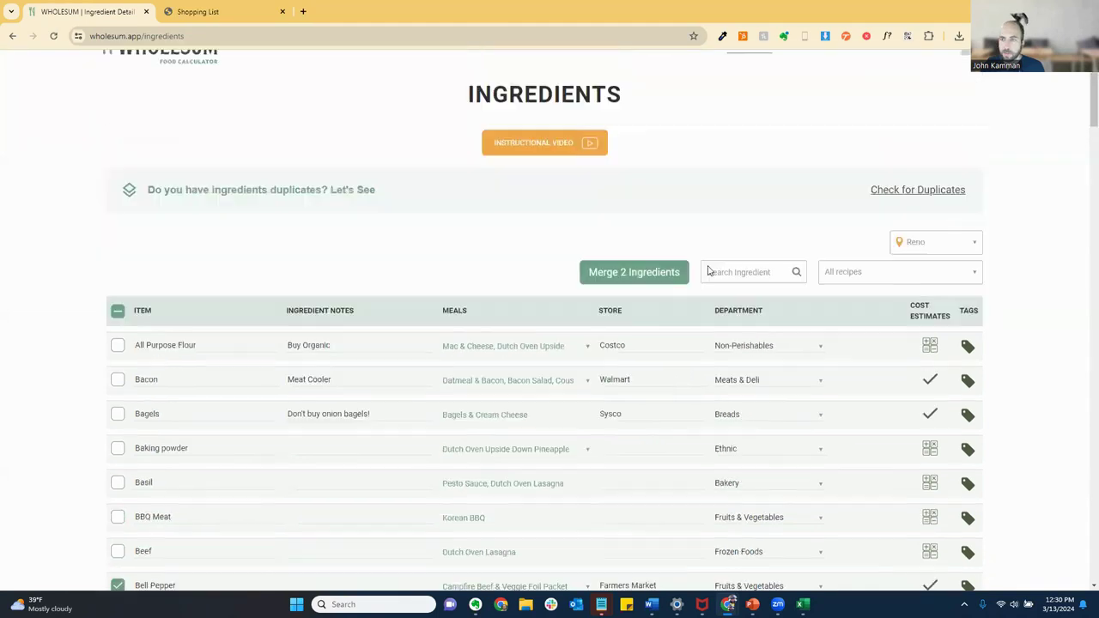
{"action": "left_click", "coordinate": [631, 311]}
{"action": "left_click", "coordinate": [610, 187]}
{"action": "left_click", "coordinate": [584, 213]}
{"action": "left_click", "coordinate": [685, 186]}
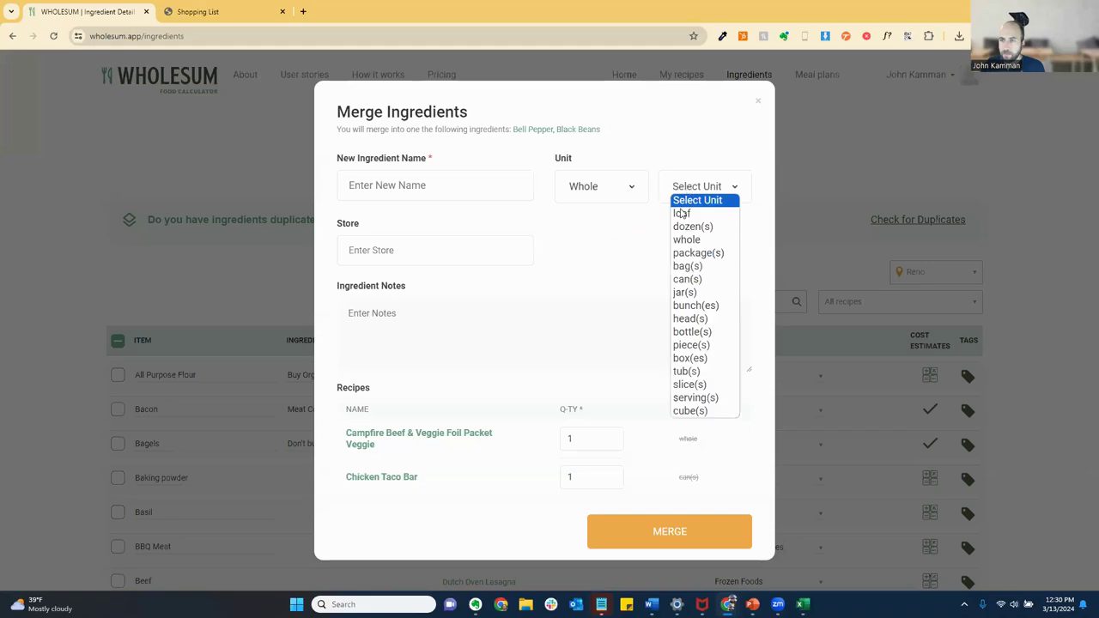
{"action": "left_click", "coordinate": [687, 279]}
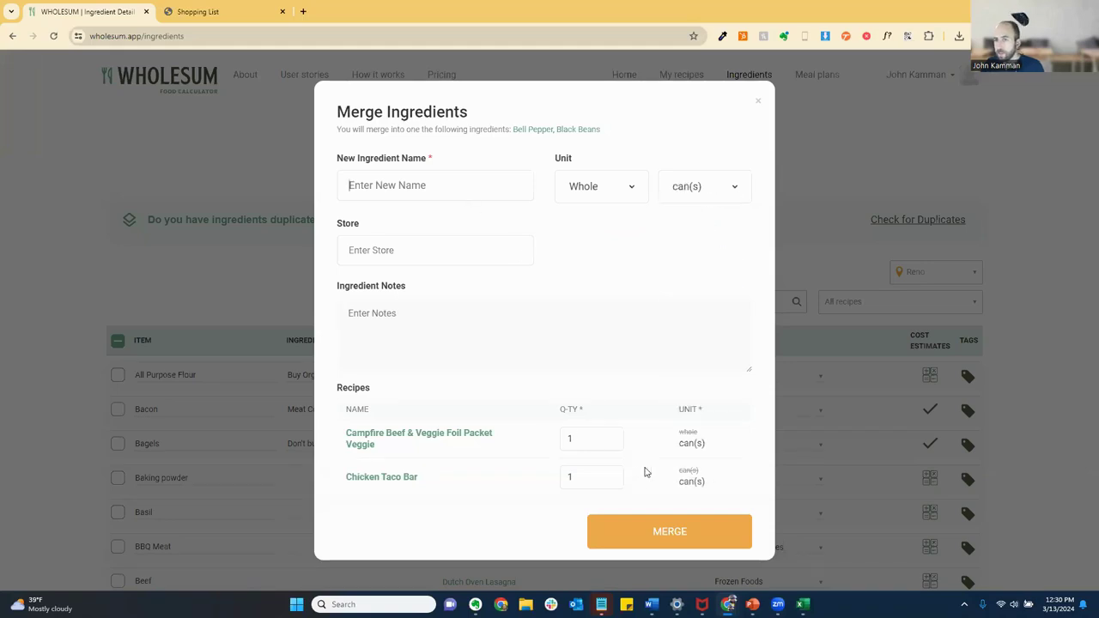
{"action": "left_click", "coordinate": [759, 105]}
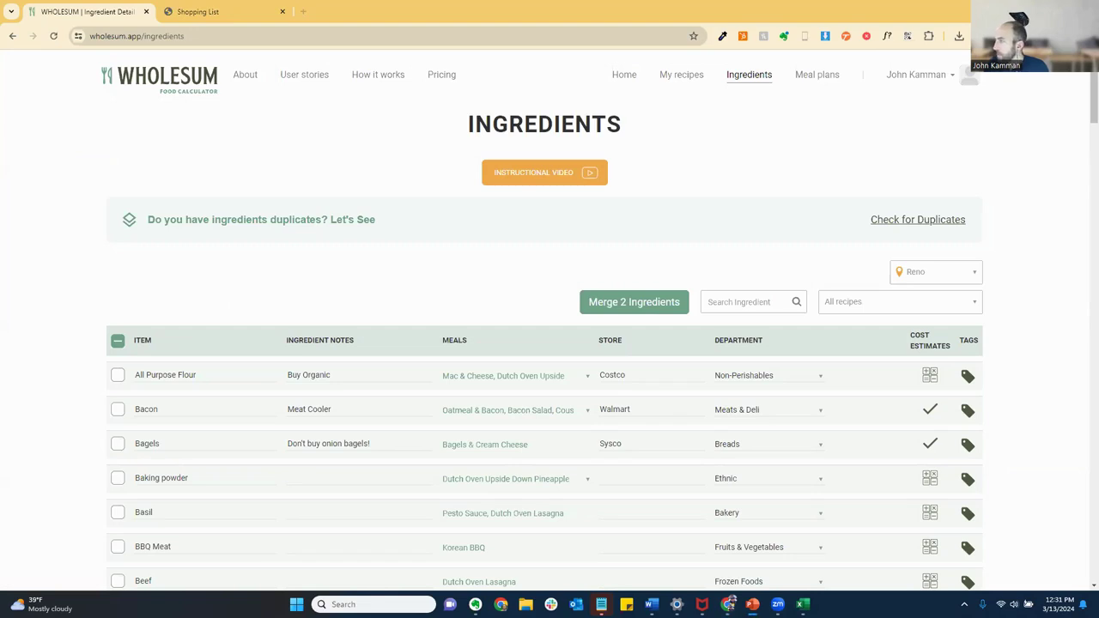
Step: Switch to PowerPoint, highlight Dietary Restrictions on the Welcome slide and view the Dietary Restrictions slide
{"action": "key", "text": "alt+Tab"}
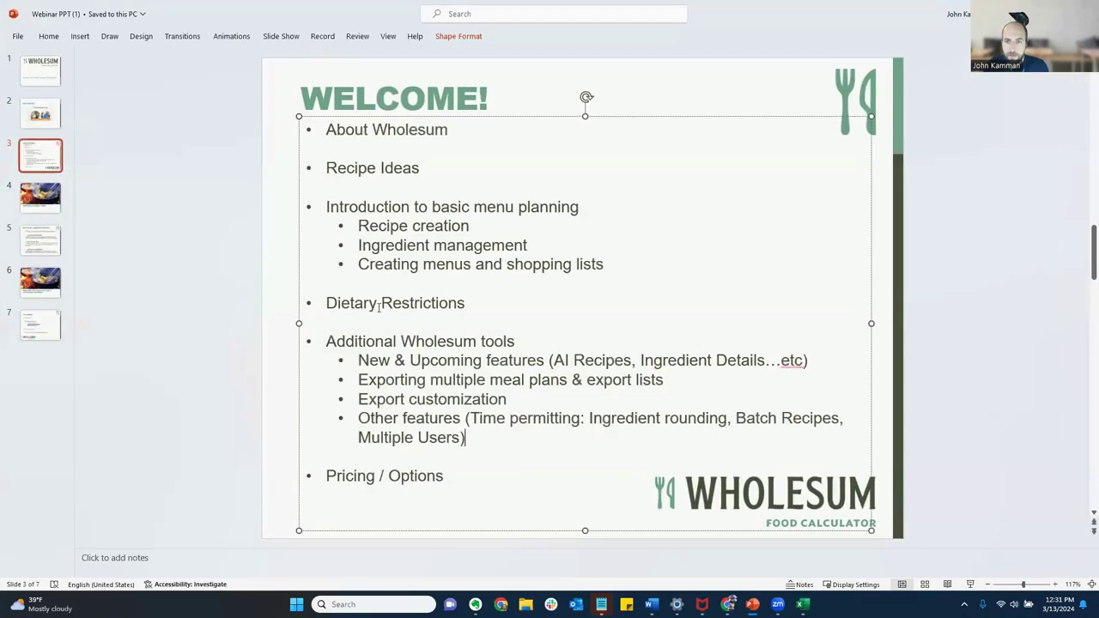
{"action": "left_click_drag", "start_coordinate": [464, 303], "coordinate": [332, 306]}
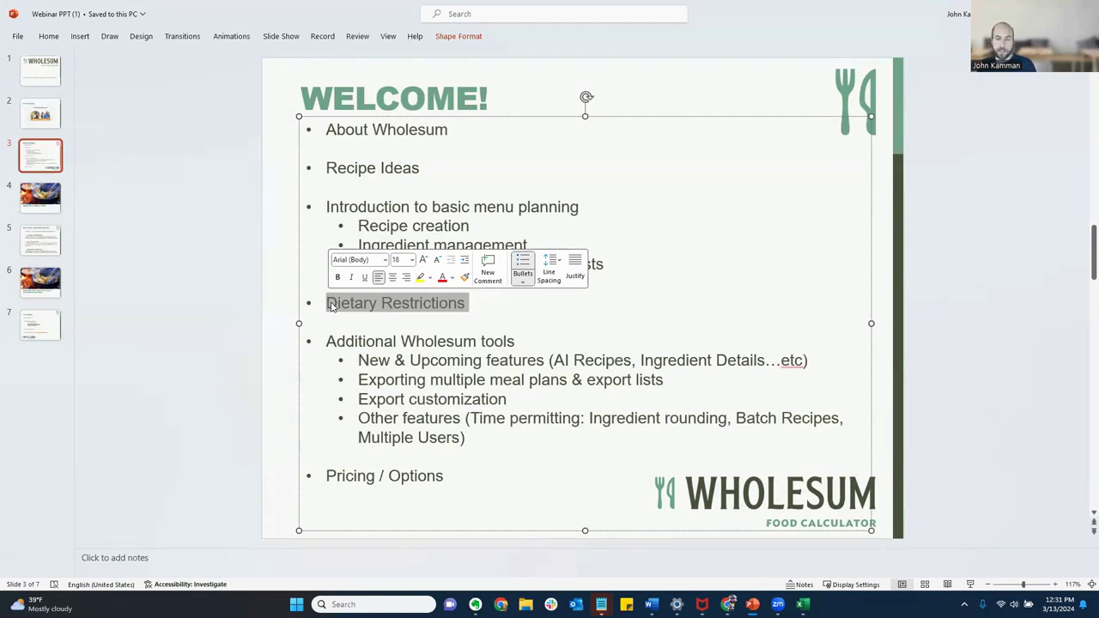
{"action": "left_click", "coordinate": [40, 212]}
{"action": "left_click", "coordinate": [37, 230]}
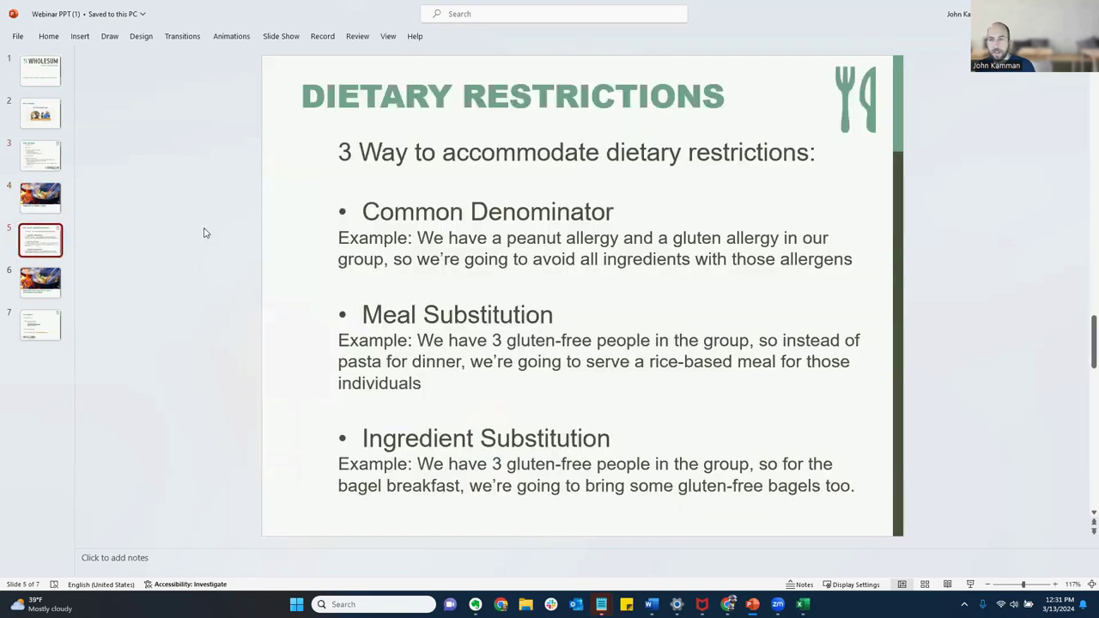
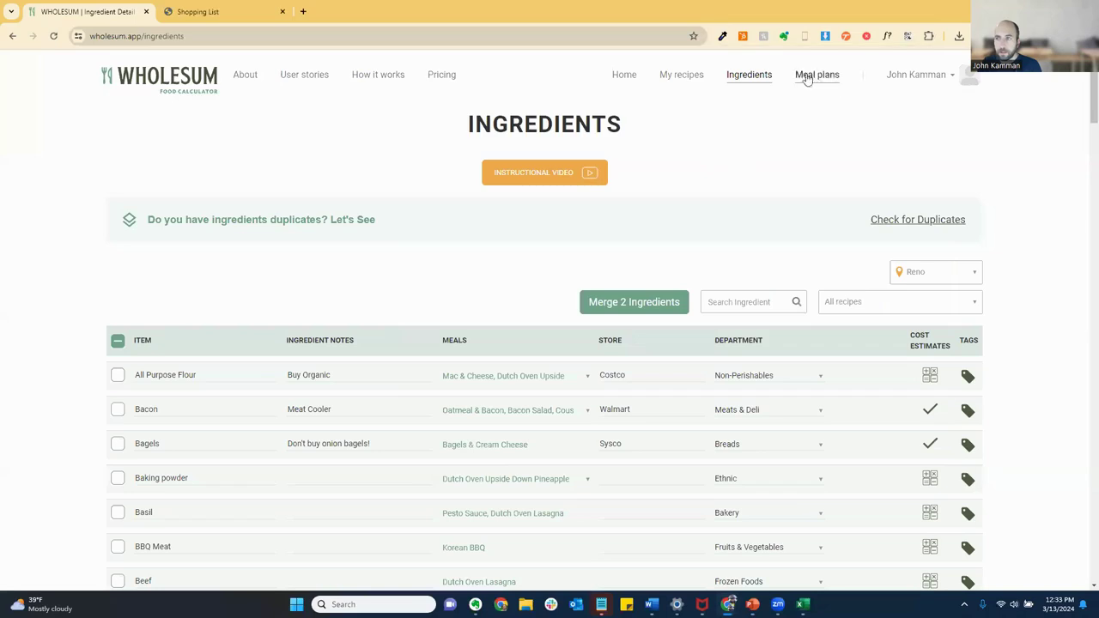
Step: Return to Wholesum in the browser and open the Webinar Example meal plan for editing at its recipe calendar
{"action": "left_click", "coordinate": [589, 224]}
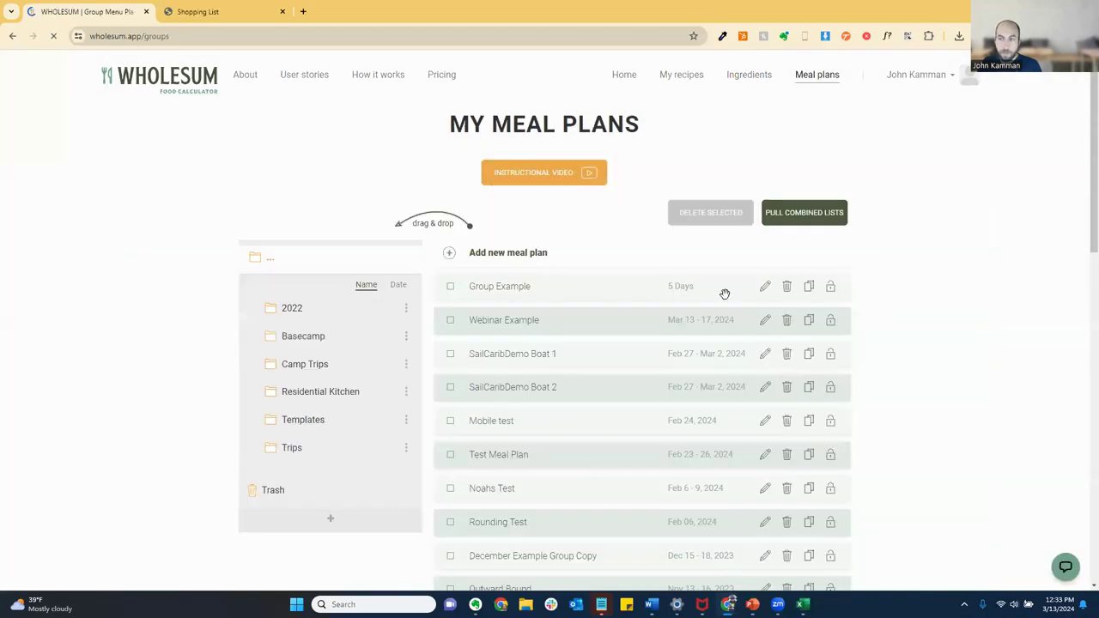
{"action": "left_click", "coordinate": [767, 321]}
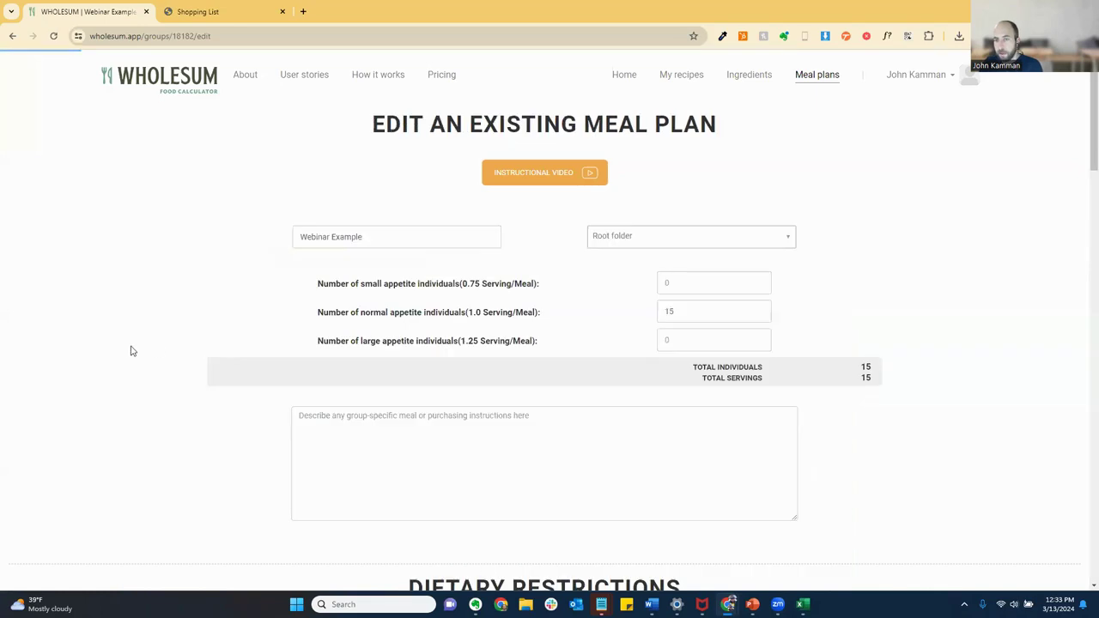
{"action": "scroll", "coordinate": [167, 337], "scroll_direction": "down", "scroll_amount": 5}
{"action": "scroll", "coordinate": [170, 334], "scroll_direction": "down", "scroll_amount": 10}
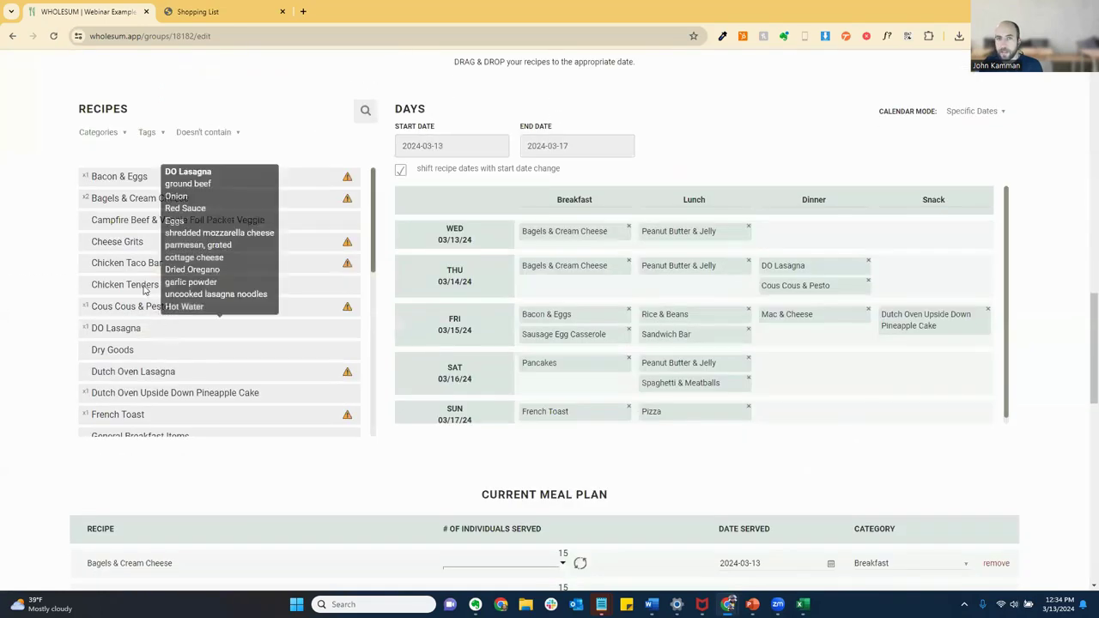
Step: Filter the plan's recipe list to hide meals that contain Wheat / Gluten and Tree nuts
{"action": "left_click", "coordinate": [205, 132]}
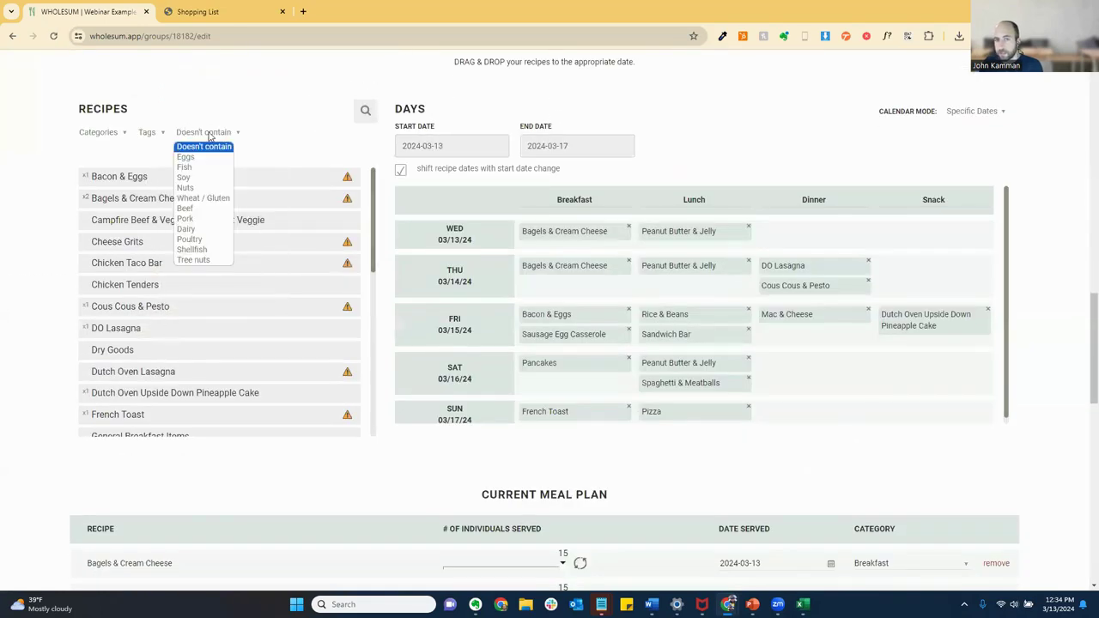
{"action": "left_click", "coordinate": [204, 198]}
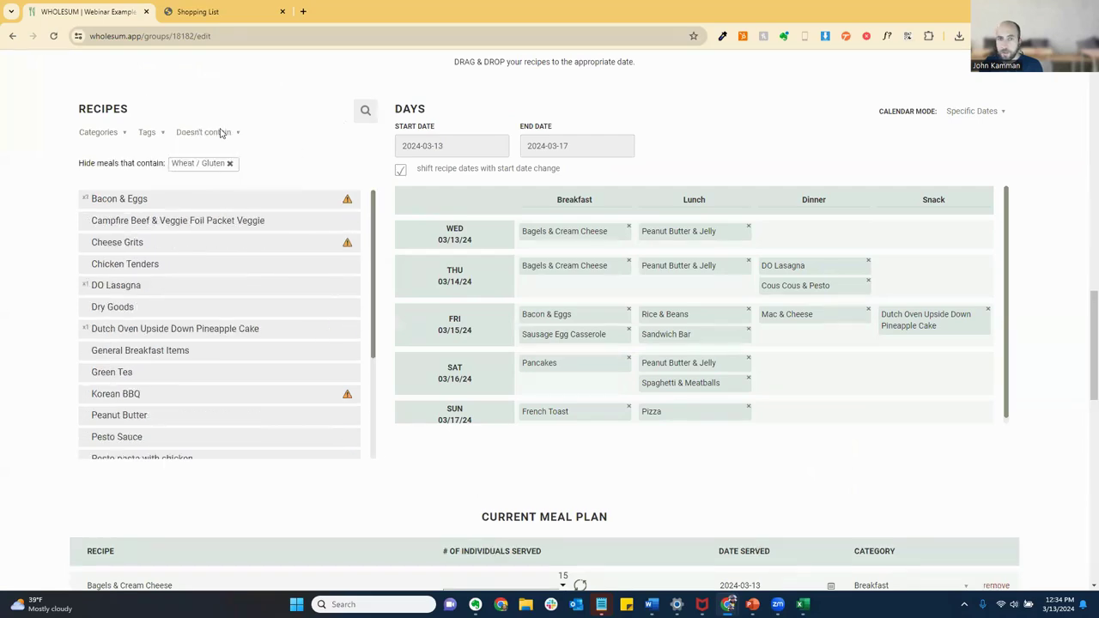
{"action": "left_click", "coordinate": [222, 133]}
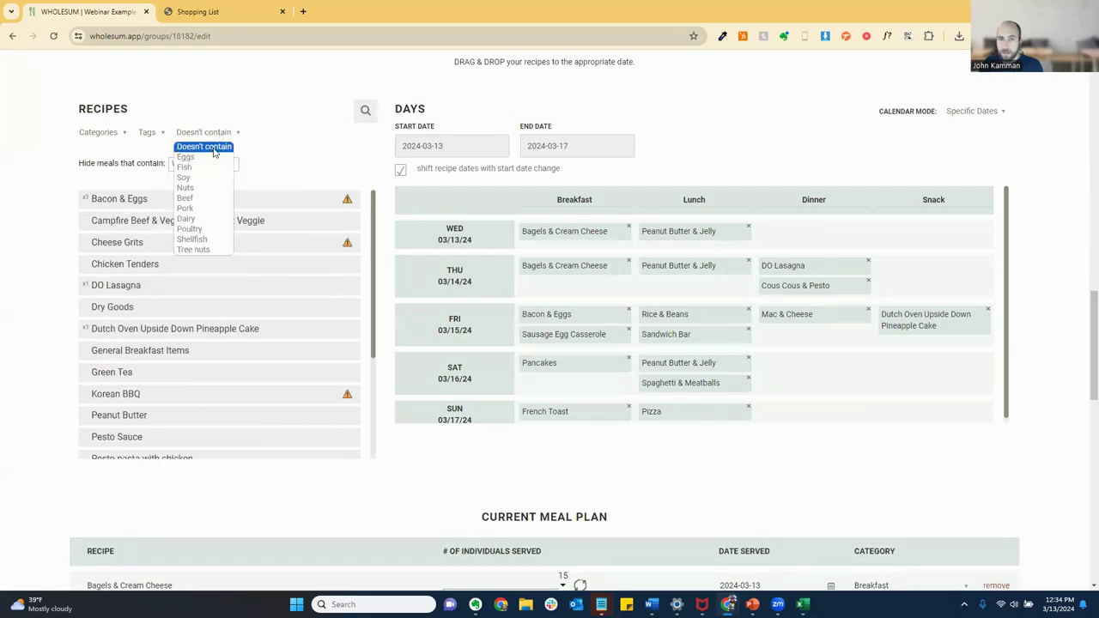
{"action": "left_click", "coordinate": [194, 250]}
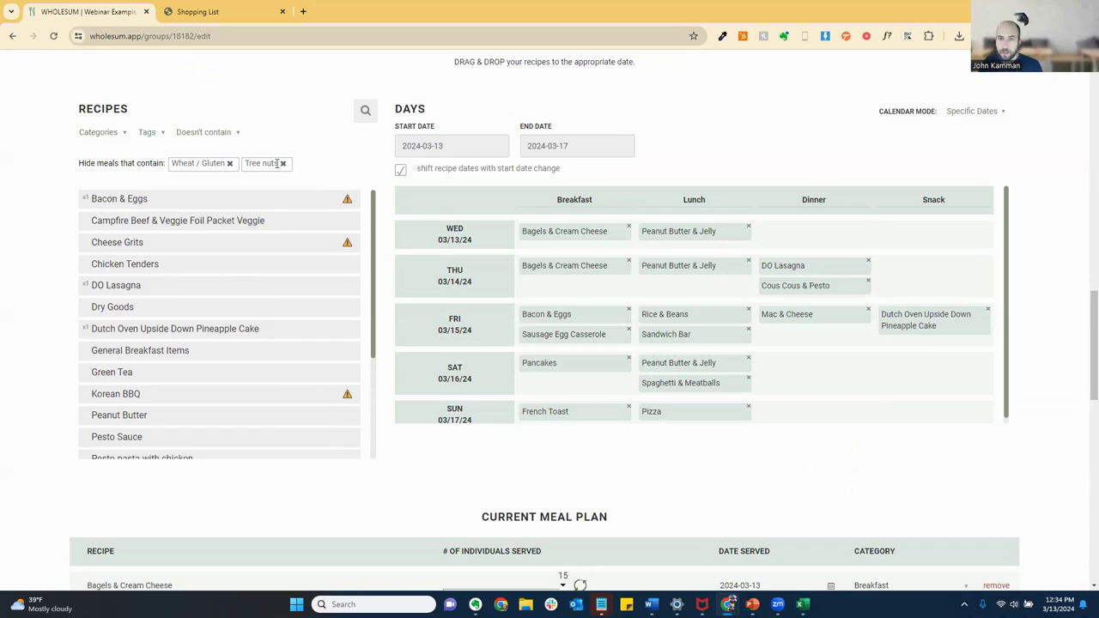
Step: Switch to the PowerPoint Dietary Restrictions slide and highlight the Meal Substitution example
{"action": "key", "text": "alt+Tab"}
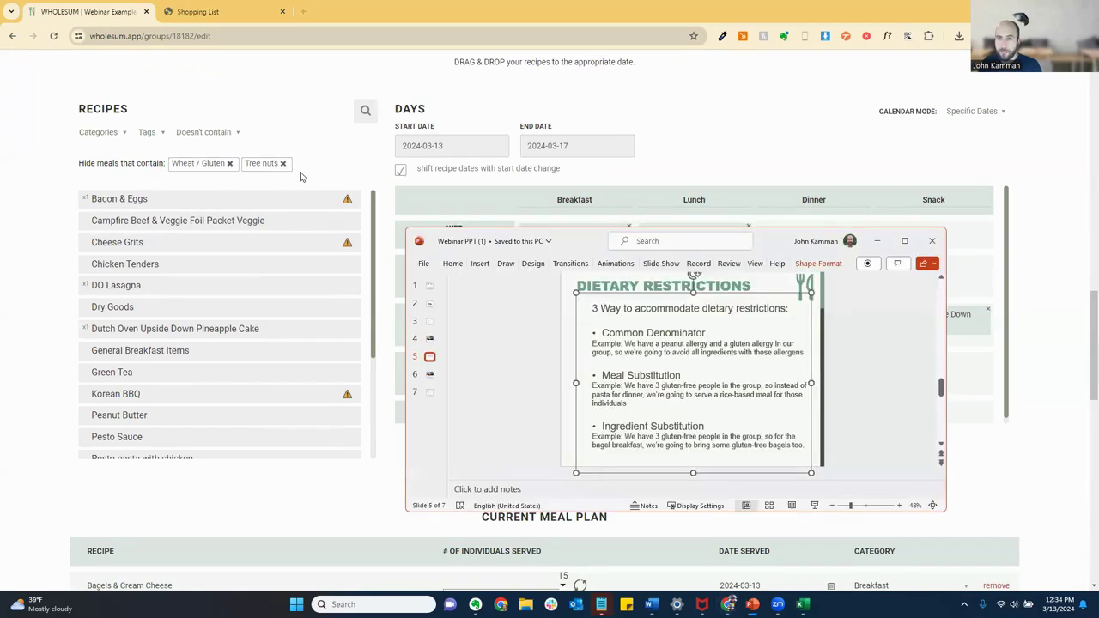
{"action": "left_click", "coordinate": [905, 238]}
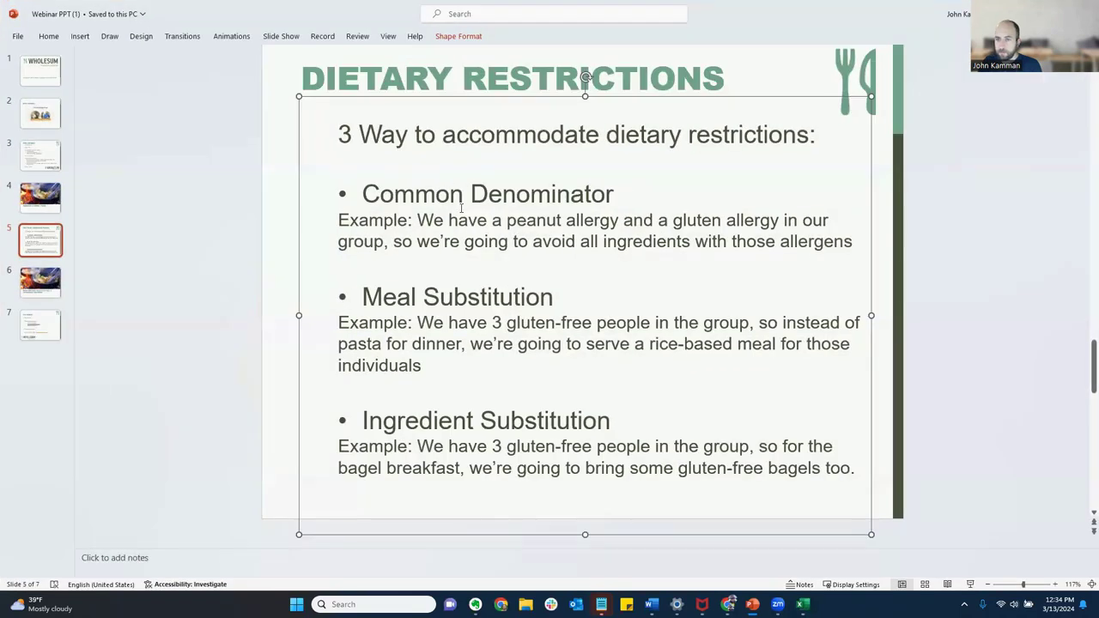
{"action": "triple_click", "coordinate": [455, 358]}
{"action": "left_click", "coordinate": [512, 360]}
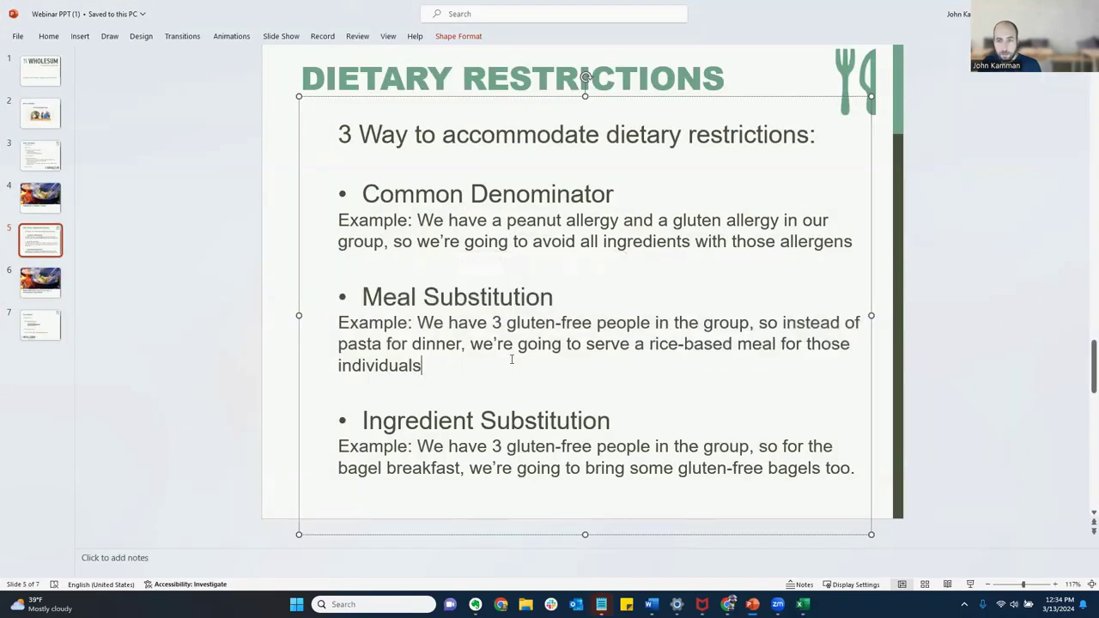
Step: Return to the meal plan in the browser, look through the filtered recipes and search them for "sp", clearing the search
{"action": "key", "text": "alt+Tab"}
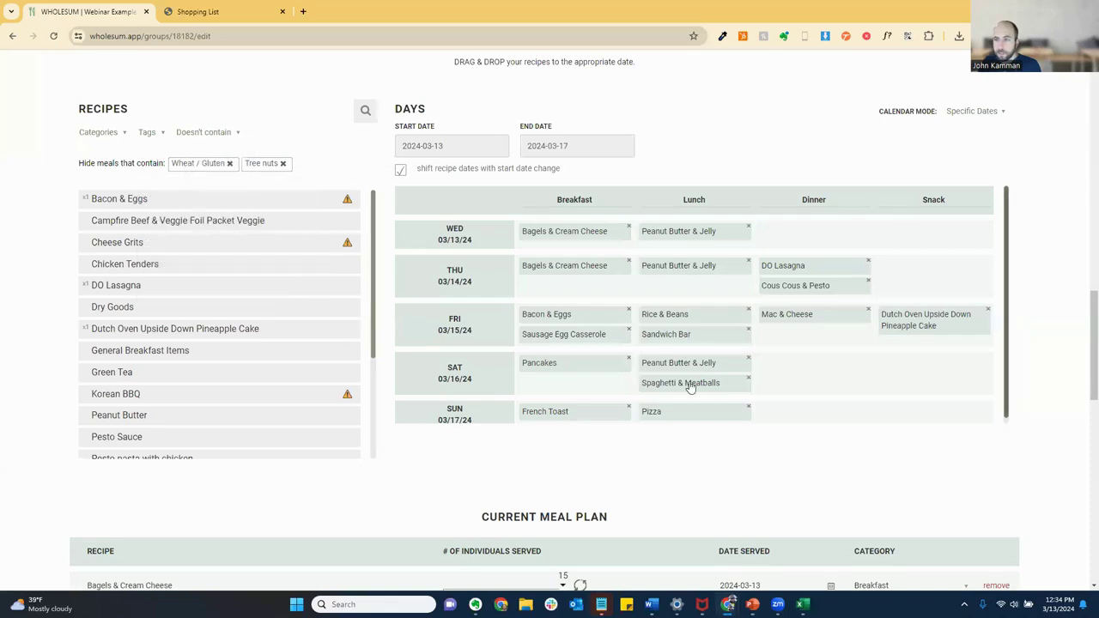
{"action": "scroll", "coordinate": [191, 366], "scroll_direction": "down", "scroll_amount": 3}
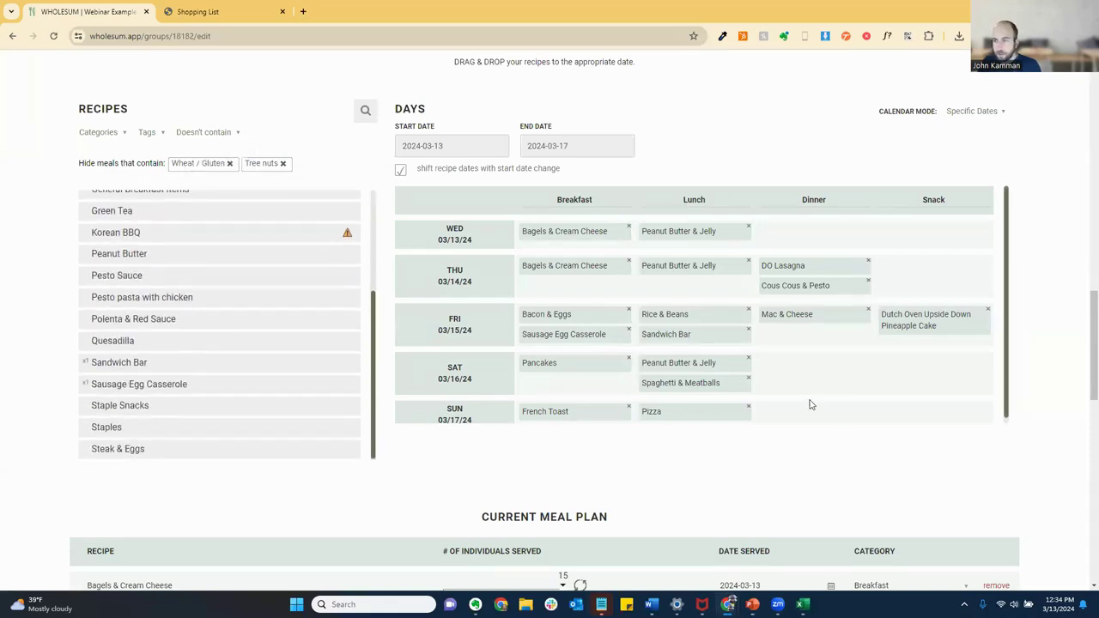
{"action": "scroll", "coordinate": [143, 430], "scroll_direction": "down", "scroll_amount": 2}
{"action": "scroll", "coordinate": [186, 329], "scroll_direction": "up", "scroll_amount": 1}
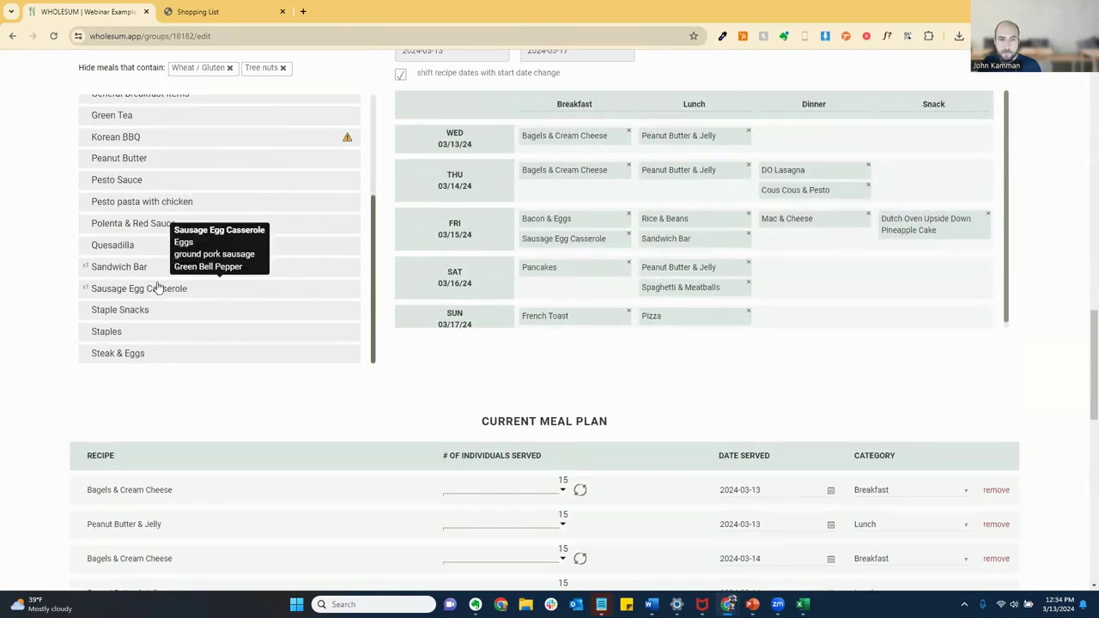
{"action": "scroll", "coordinate": [277, 186], "scroll_direction": "up", "scroll_amount": 4}
{"action": "left_click", "coordinate": [365, 112]}
{"action": "left_click", "coordinate": [319, 110]}
{"action": "type", "text": "sp"}
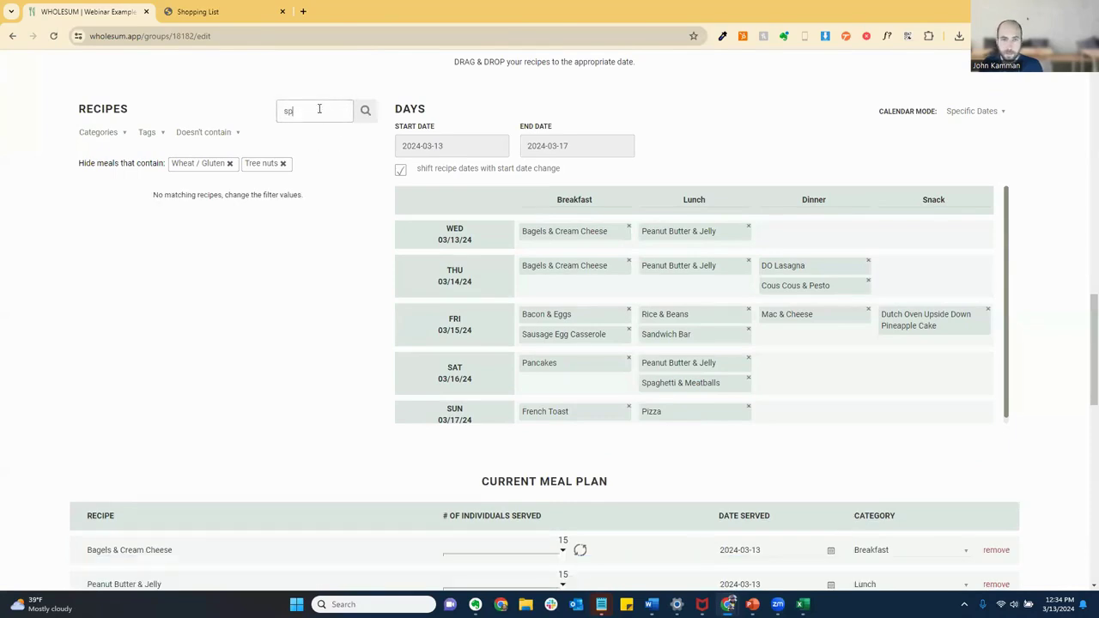
{"action": "key", "text": "BackSpace"}
{"action": "key", "text": "BackSpace"}
Step: Remove the Wheat / Gluten and Tree nuts filters, search for "sp" and add Spaghetti & Meatballs to Sunday 03/17/24 dinner
{"action": "left_click", "coordinate": [230, 163]}
{"action": "type", "text": "sp"}
{"action": "key", "text": "Return"}
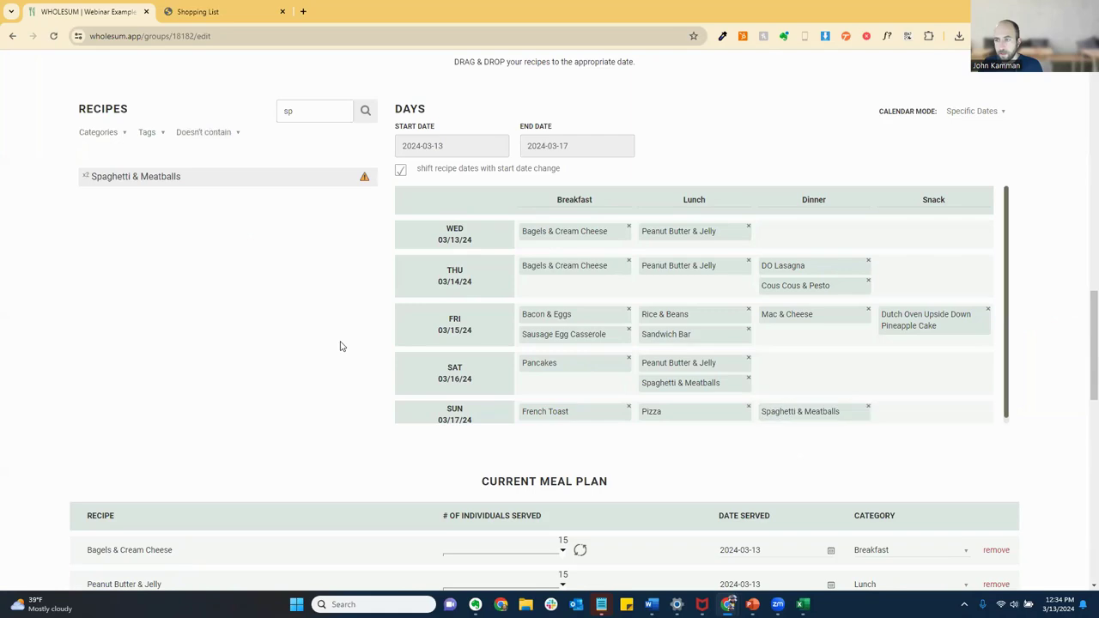
Step: Search the recipes for "ri" and add Rice & Beans to Sunday 03/17/24 dinner
{"action": "double_click", "coordinate": [305, 113]}
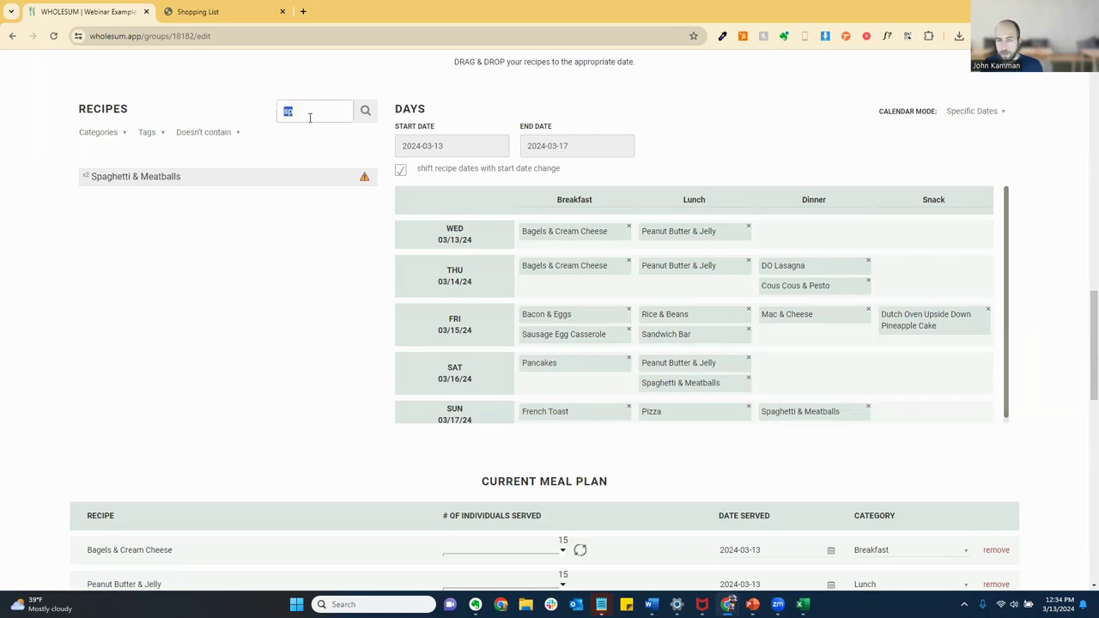
{"action": "key", "text": "BackSpace"}
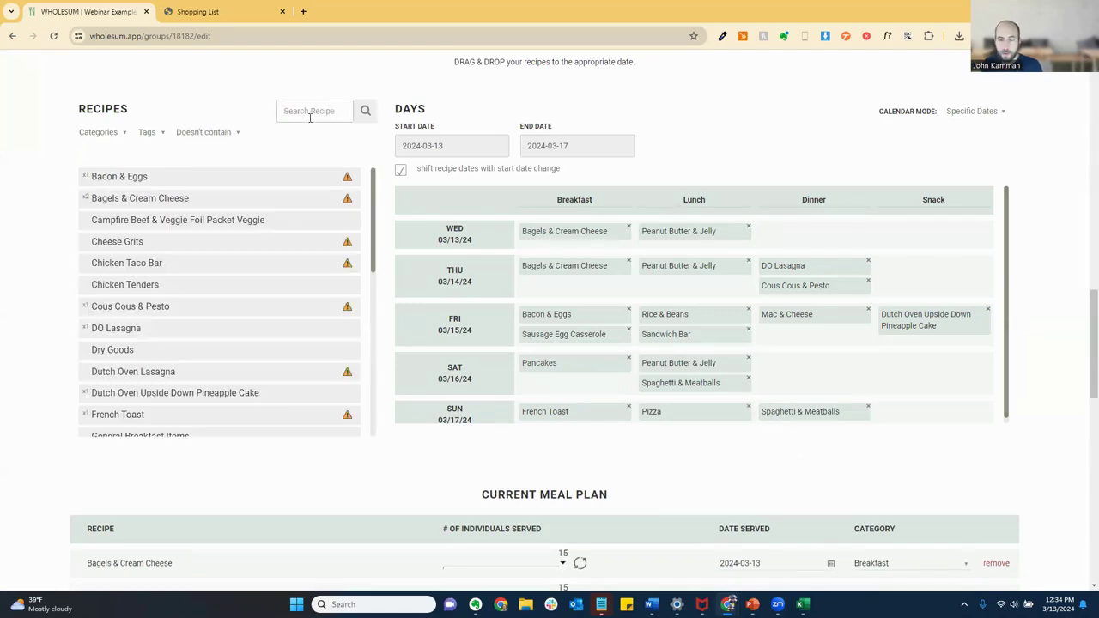
{"action": "type", "text": "ri"}
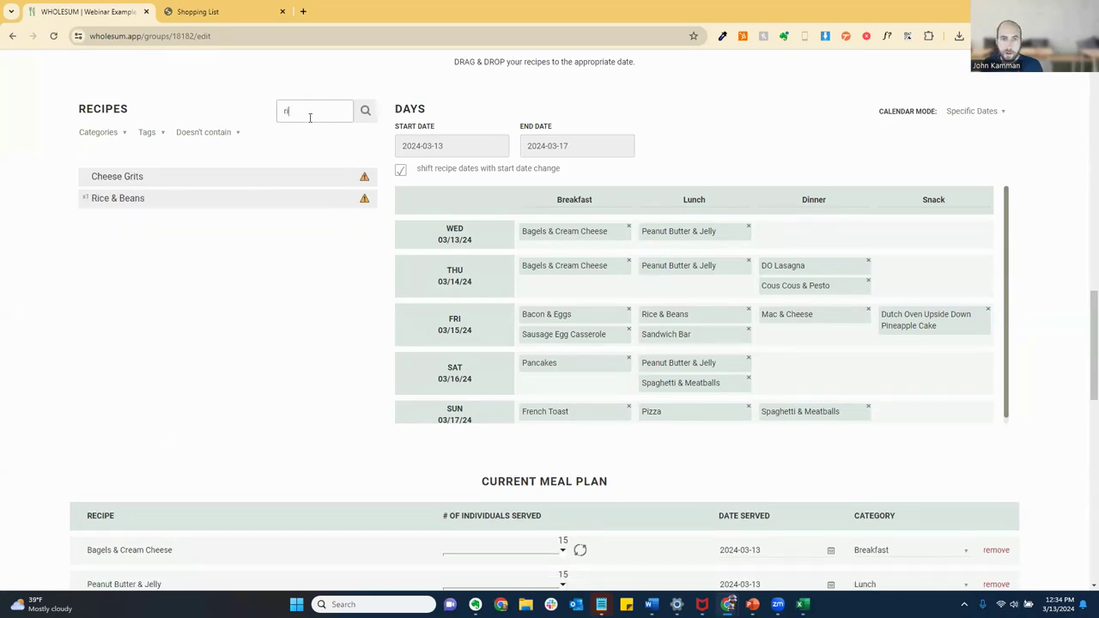
{"action": "left_click_drag", "start_coordinate": [235, 207], "coordinate": [575, 333]}
{"action": "left_click_drag", "start_coordinate": [926, 440], "coordinate": [861, 424]}
Step: Set the individuals served at the 03/17/2024 dinner to 10 for Spaghetti & Meatballs and 5 for Rice & Beans
{"action": "scroll", "coordinate": [863, 421], "scroll_direction": "down", "scroll_amount": 3}
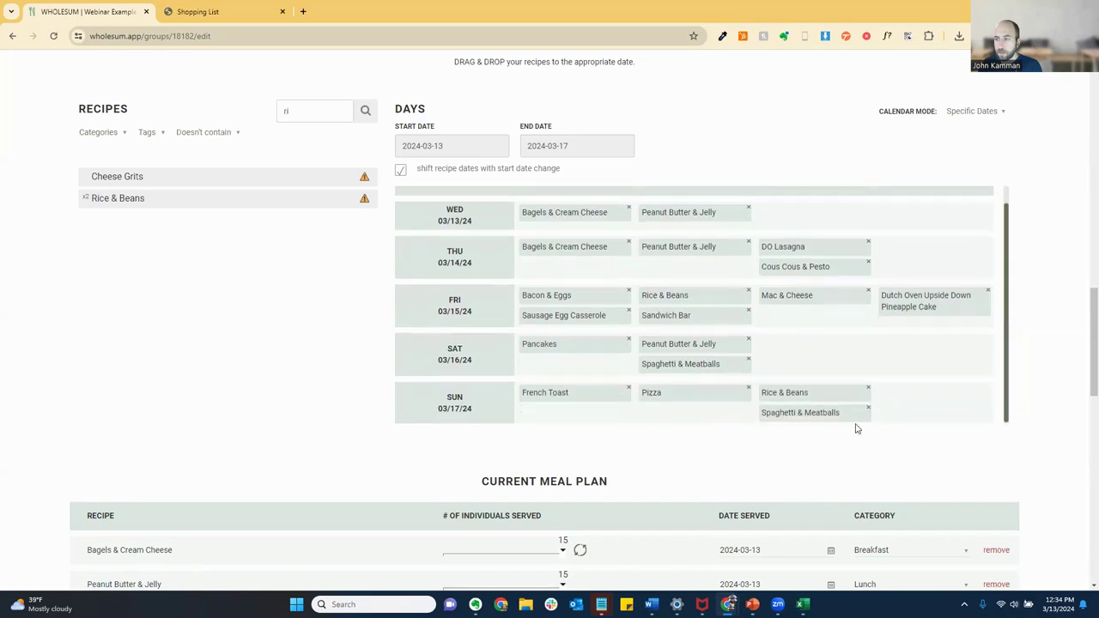
{"action": "scroll", "coordinate": [771, 357], "scroll_direction": "down", "scroll_amount": 10}
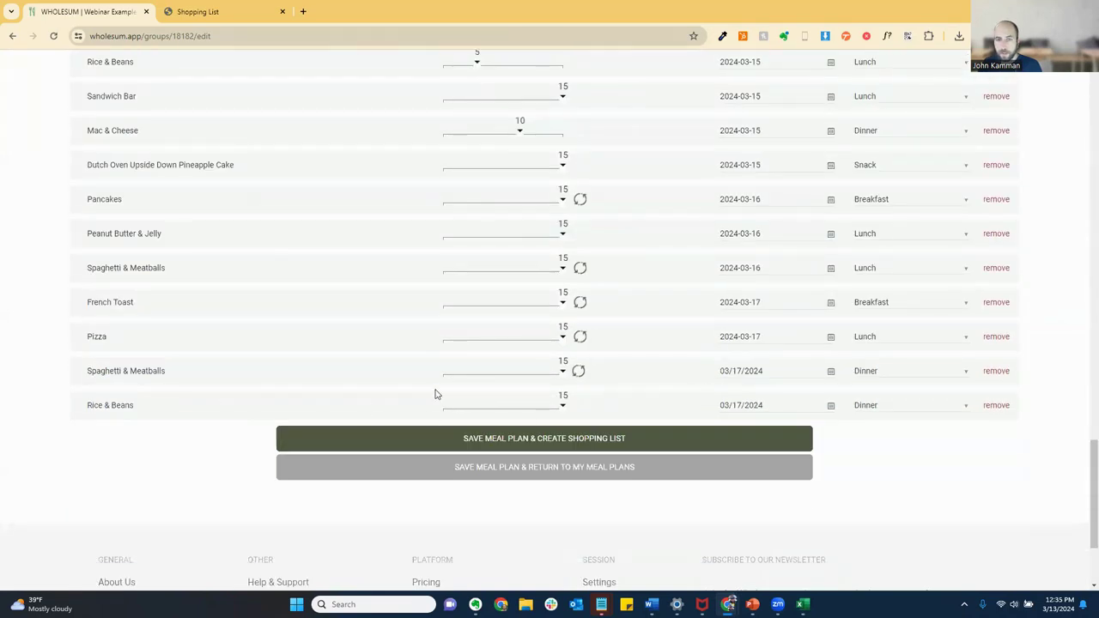
{"action": "left_click_drag", "start_coordinate": [563, 379], "coordinate": [475, 418]}
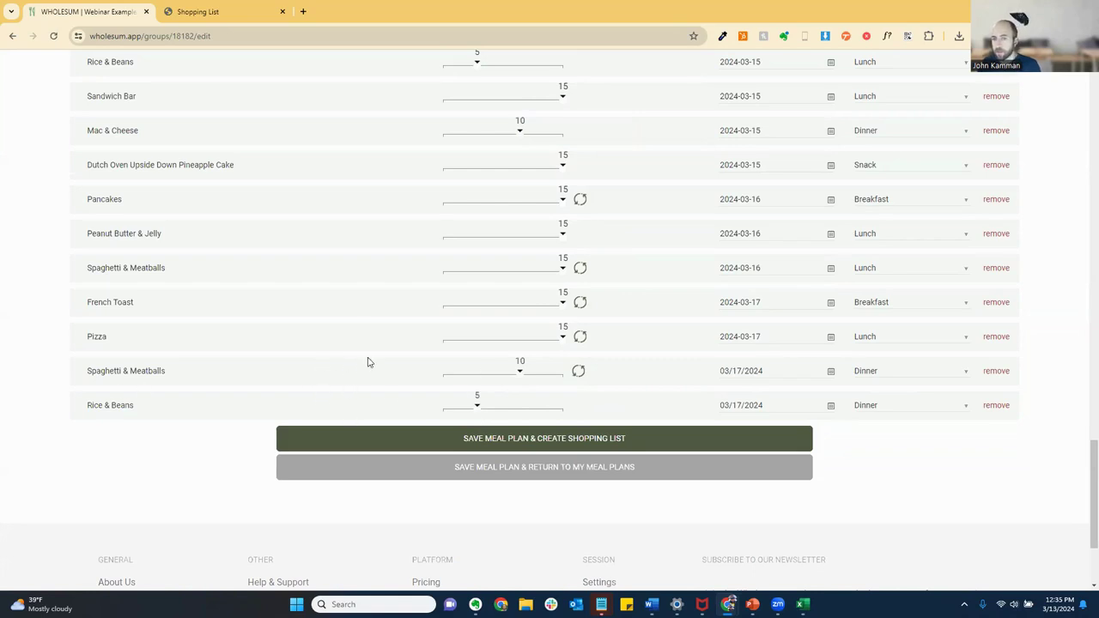
Step: Switch to the PowerPoint Dietary Restrictions slide and highlight the Meal Substitution example and the Ingredient Substitution heading
{"action": "key", "text": "alt+Tab"}
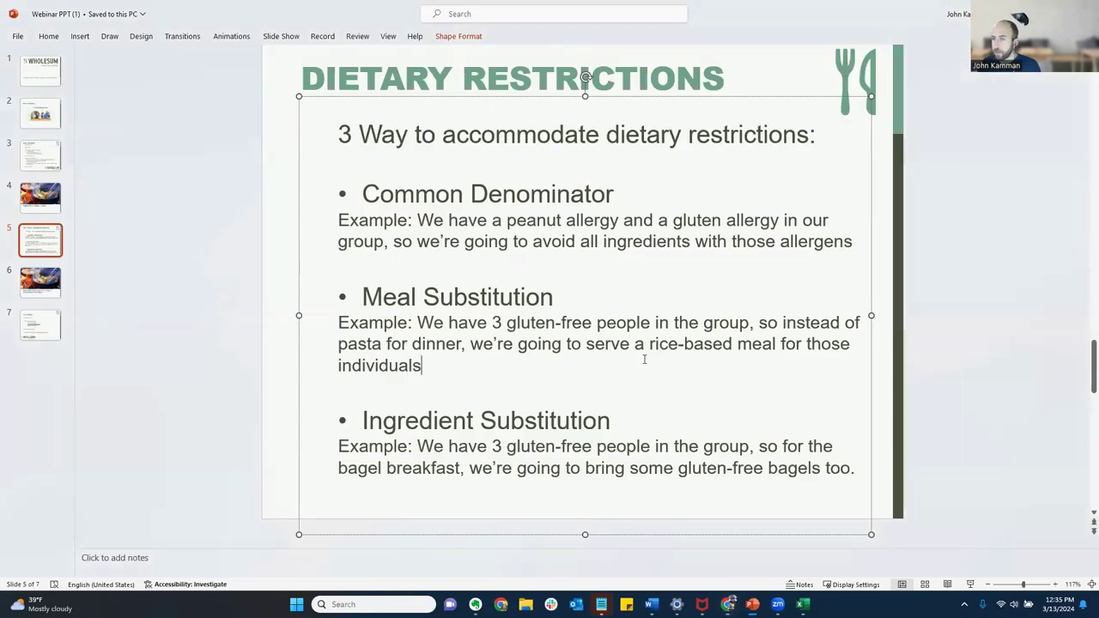
{"action": "triple_click", "coordinate": [414, 352]}
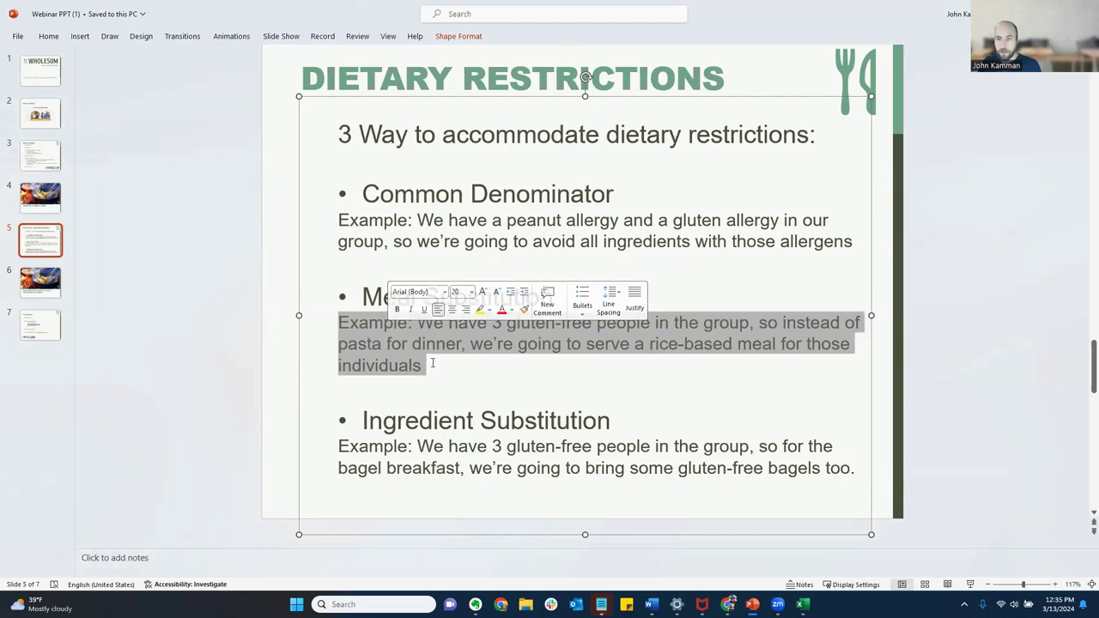
{"action": "key", "text": "Right"}
{"action": "left_click_drag", "start_coordinate": [620, 420], "coordinate": [361, 421]}
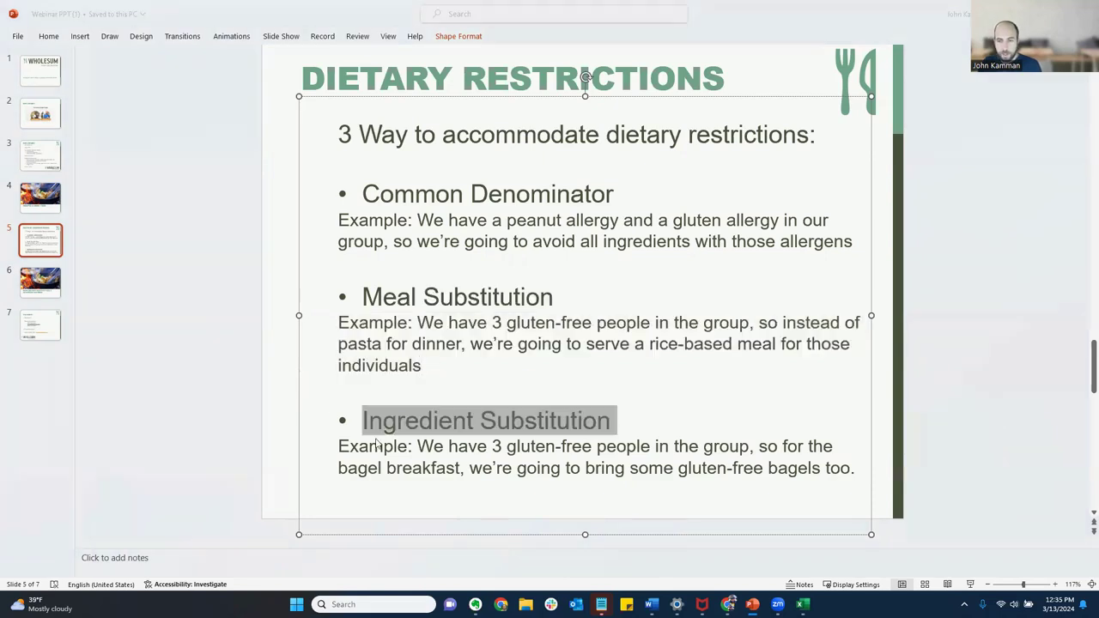
Step: Return to Wholesum in the browser, open the Bagels & Cream Cheese recipe and view the substitute settings for Bagels
{"action": "key", "text": "alt+Tab"}
{"action": "scroll", "coordinate": [101, 474], "scroll_direction": "up", "scroll_amount": 20}
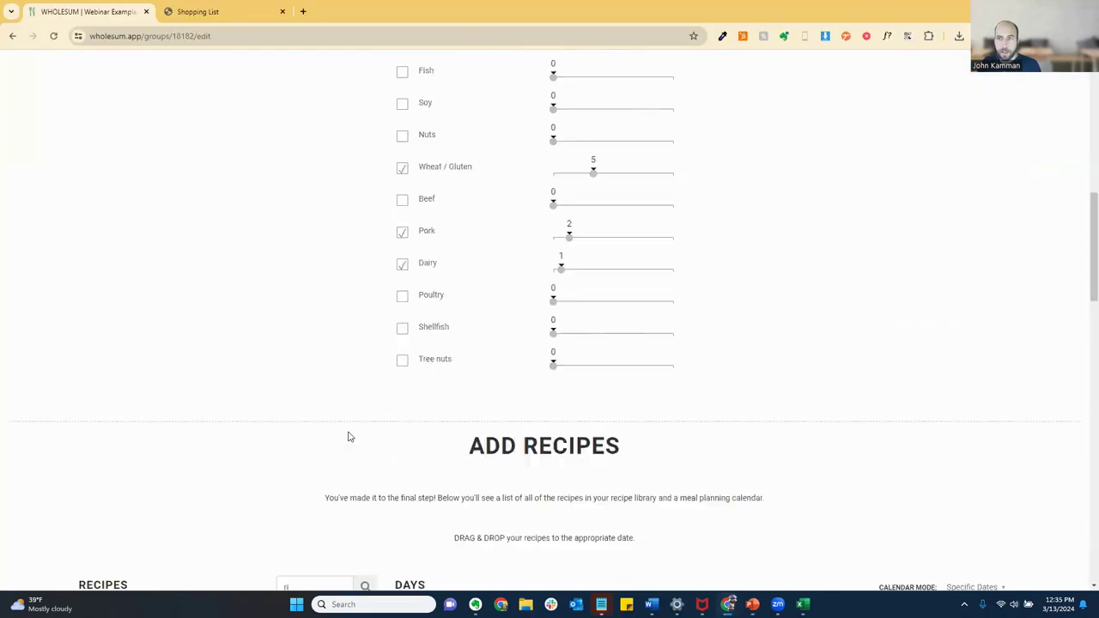
{"action": "left_click", "coordinate": [678, 75]}
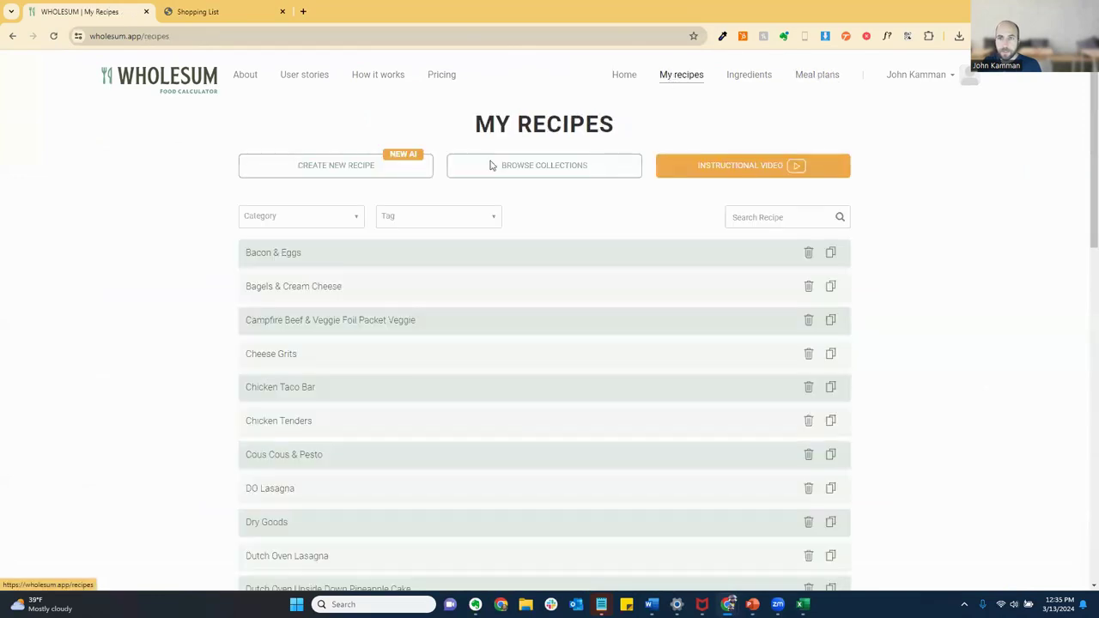
{"action": "left_click", "coordinate": [292, 289]}
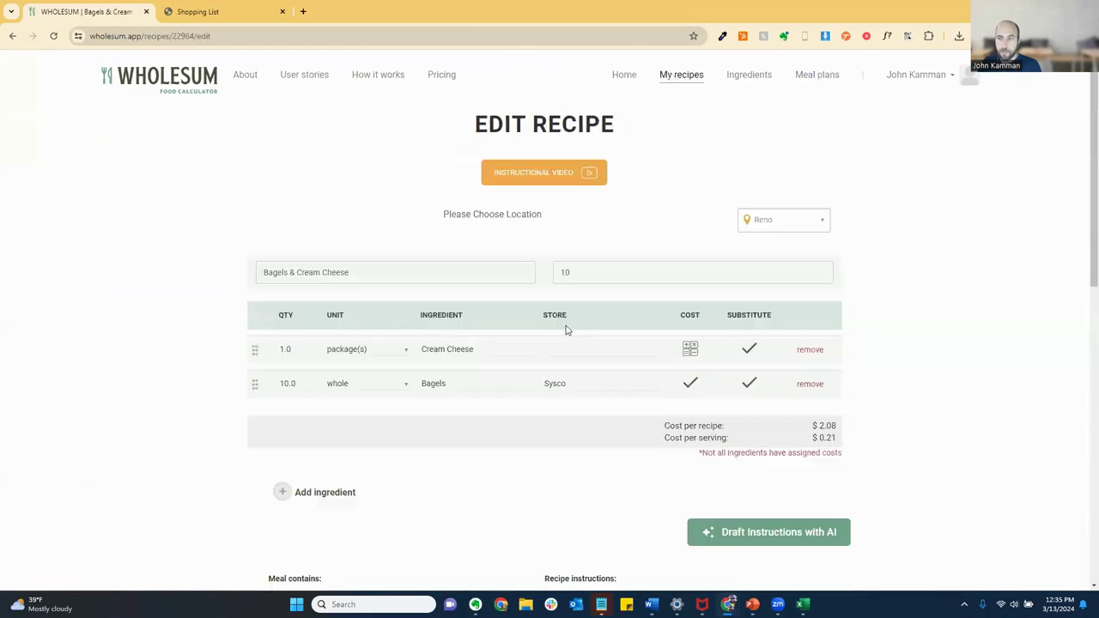
{"action": "left_click", "coordinate": [750, 386]}
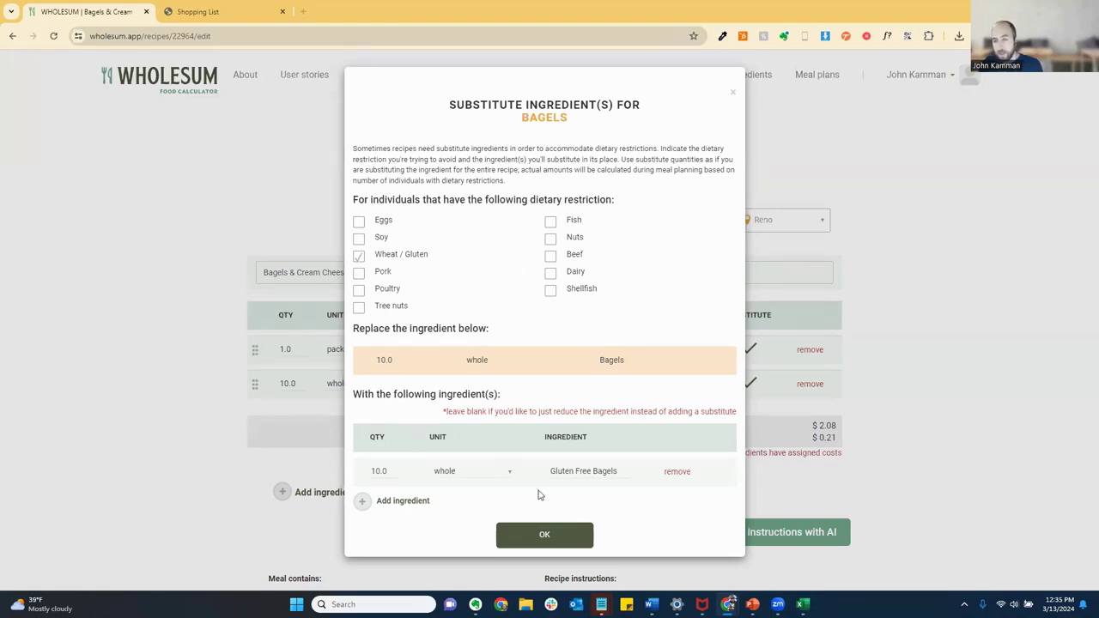
Step: Mark Dairy as an additional dietary restriction for the Bagels substitution and close the settings without confirming
{"action": "left_click", "coordinate": [358, 240]}
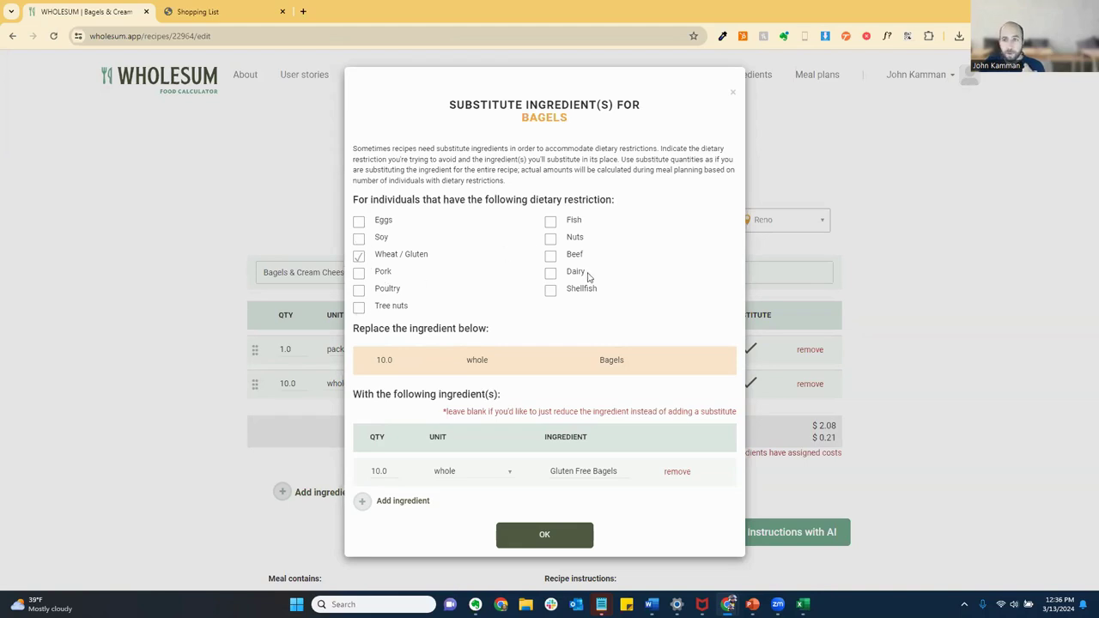
{"action": "left_click", "coordinate": [365, 253]}
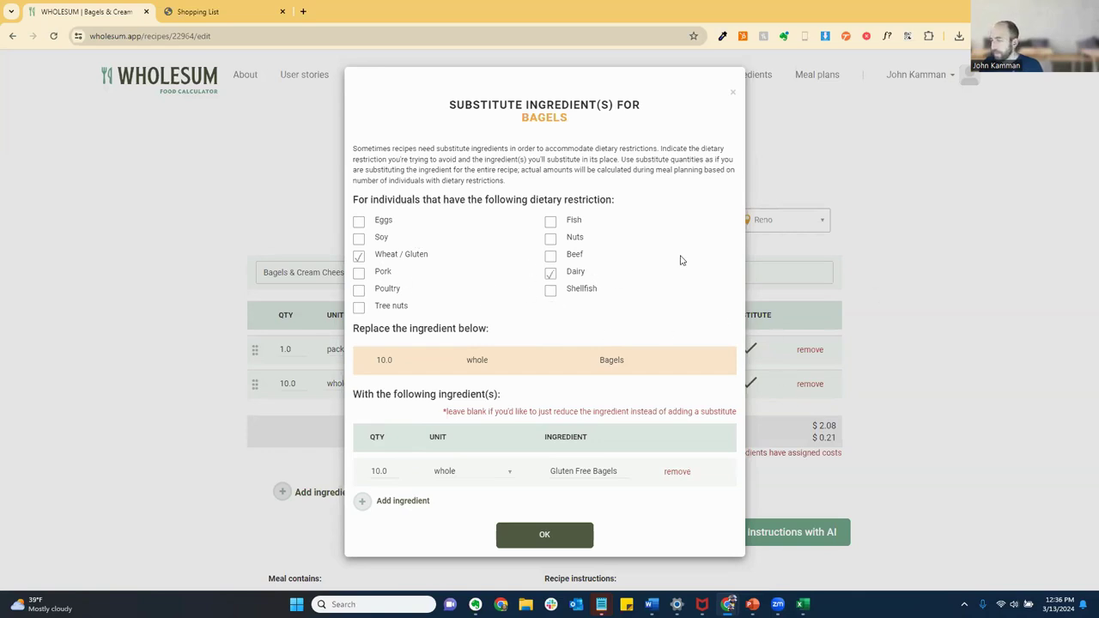
{"action": "left_click", "coordinate": [732, 92]}
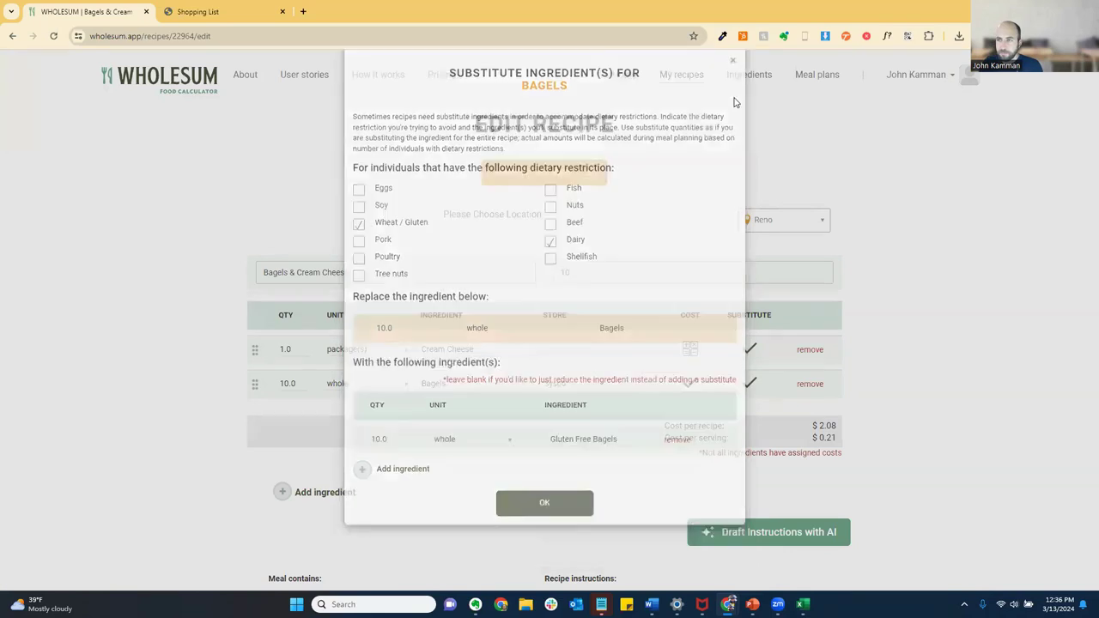